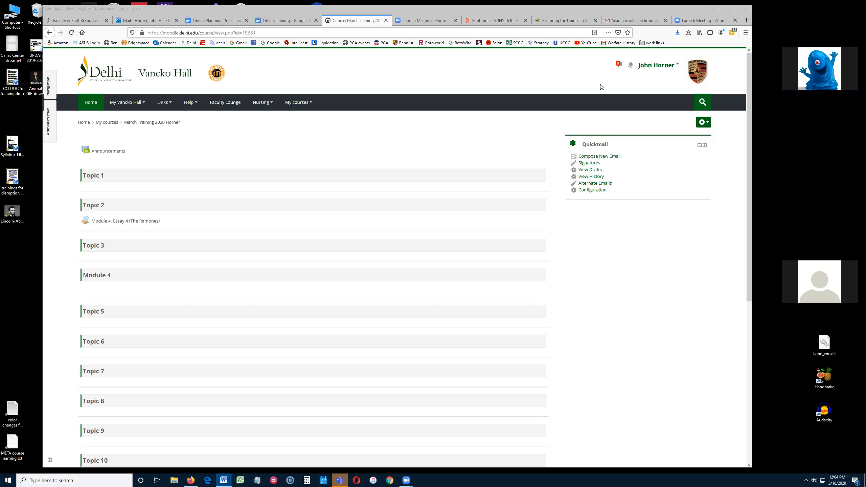
Go to the site home page and open the March Training 2020 course from the My courses list
{"action": "left_click", "coordinate": [83, 122]}
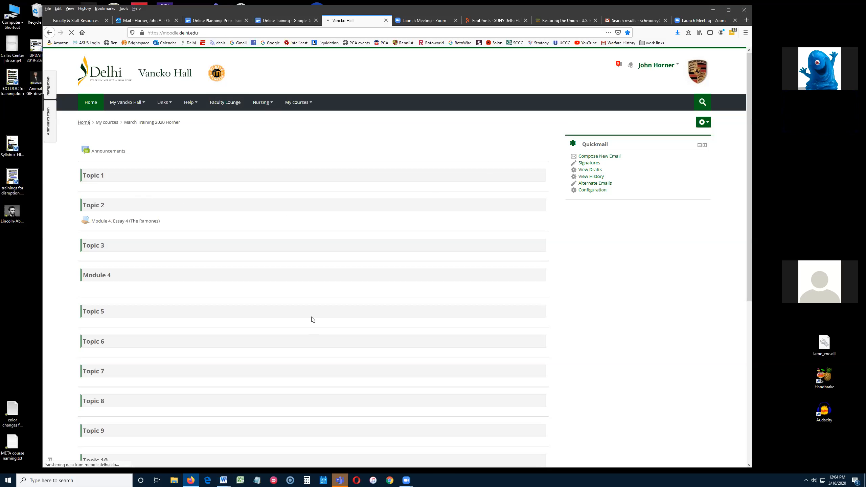
{"action": "scroll", "coordinate": [312, 319], "scroll_direction": "down", "scroll_amount": 10}
{"action": "scroll", "coordinate": [318, 287], "scroll_direction": "down", "scroll_amount": 15}
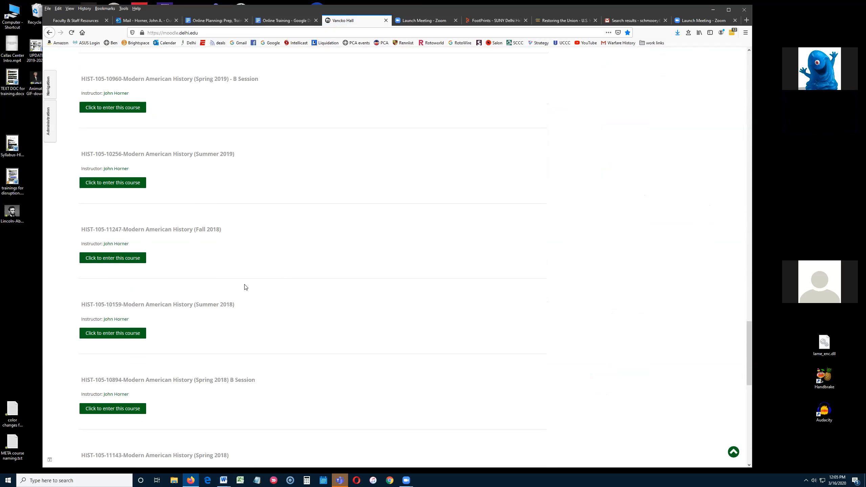
{"action": "scroll", "coordinate": [245, 286], "scroll_direction": "up", "scroll_amount": 6}
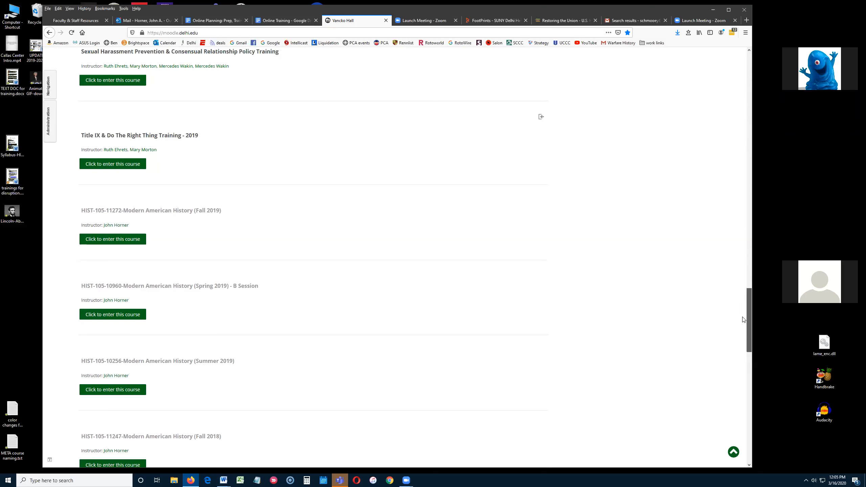
{"action": "left_click_drag", "start_coordinate": [748, 338], "coordinate": [748, 102]}
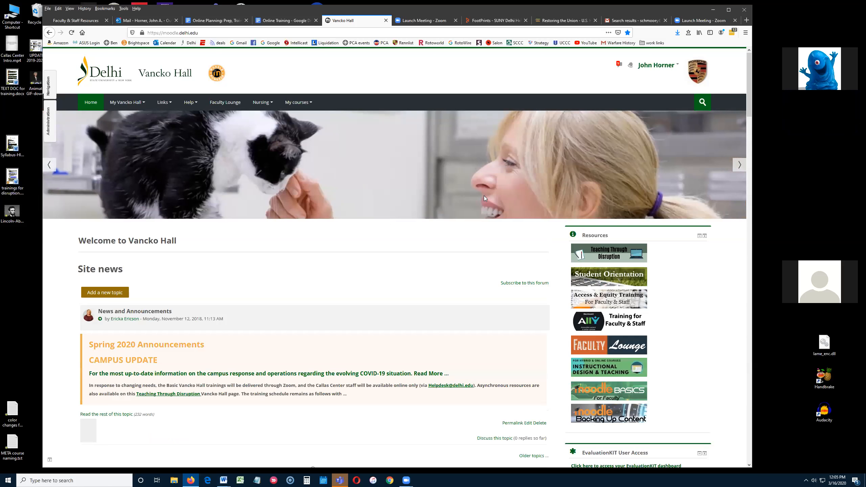
{"action": "scroll", "coordinate": [242, 298], "scroll_direction": "down", "scroll_amount": 6}
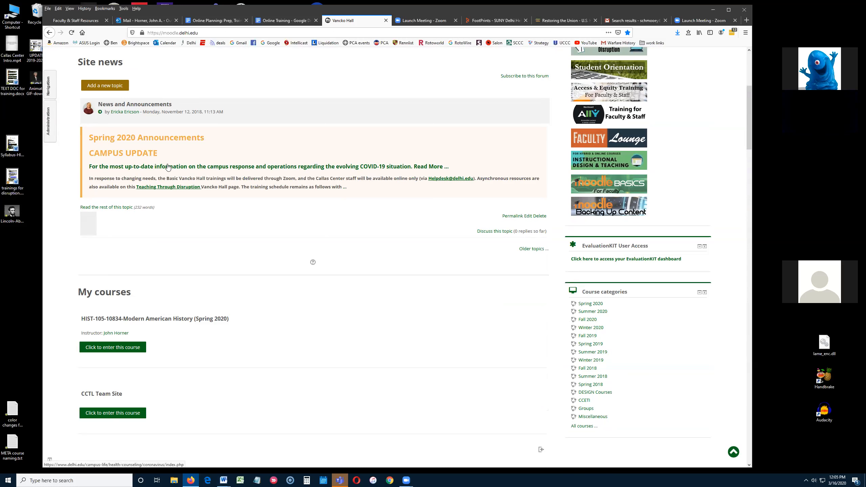
{"action": "scroll", "coordinate": [267, 284], "scroll_direction": "down", "scroll_amount": 10}
{"action": "scroll", "coordinate": [267, 284], "scroll_direction": "down", "scroll_amount": 10}
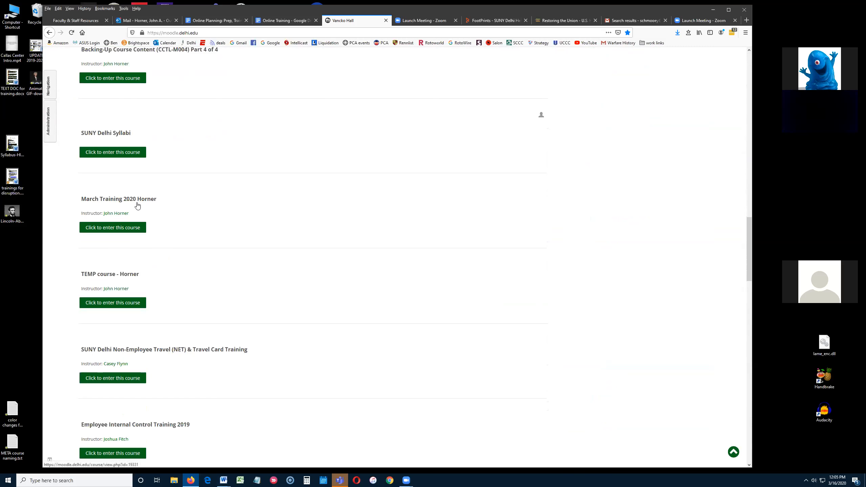
{"action": "left_click", "coordinate": [136, 200]}
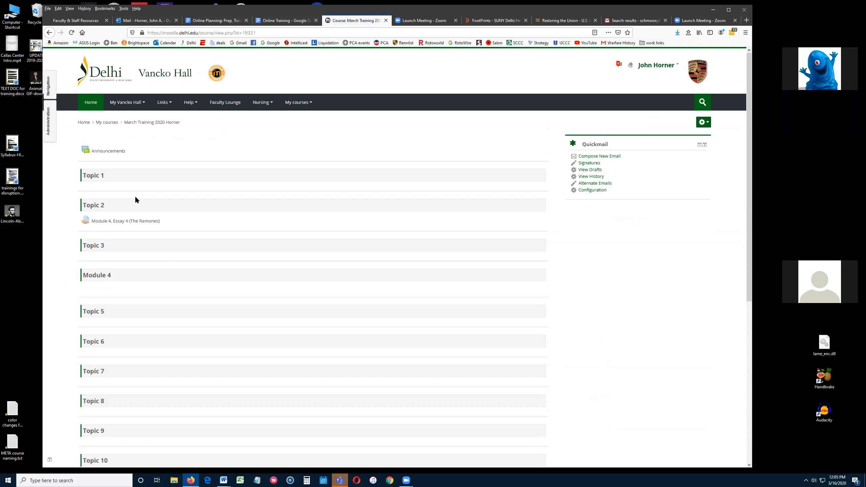
Review the course settings, including the course visibility choices, and return to the course page
{"action": "left_click", "coordinate": [707, 125]}
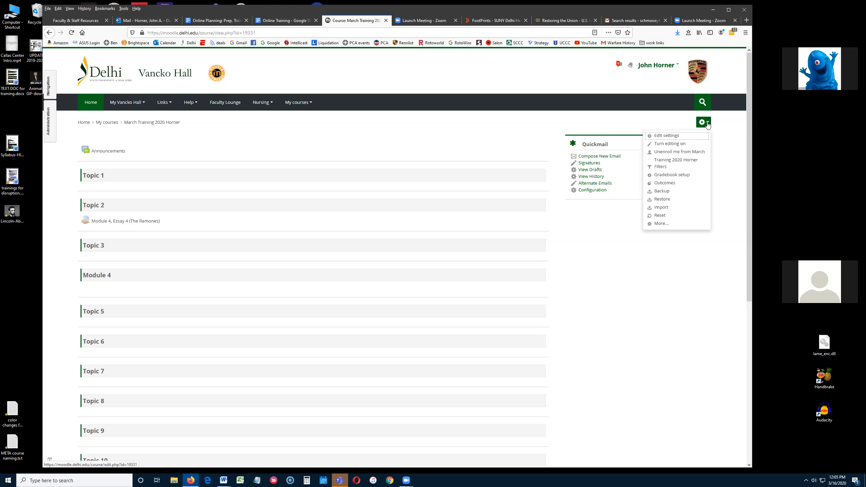
{"action": "left_click", "coordinate": [663, 137]}
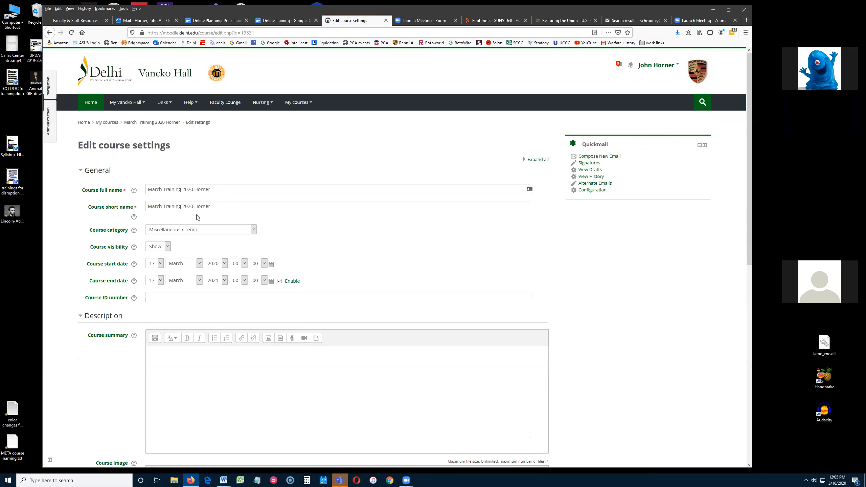
{"action": "scroll", "coordinate": [284, 253], "scroll_direction": "down", "scroll_amount": 2}
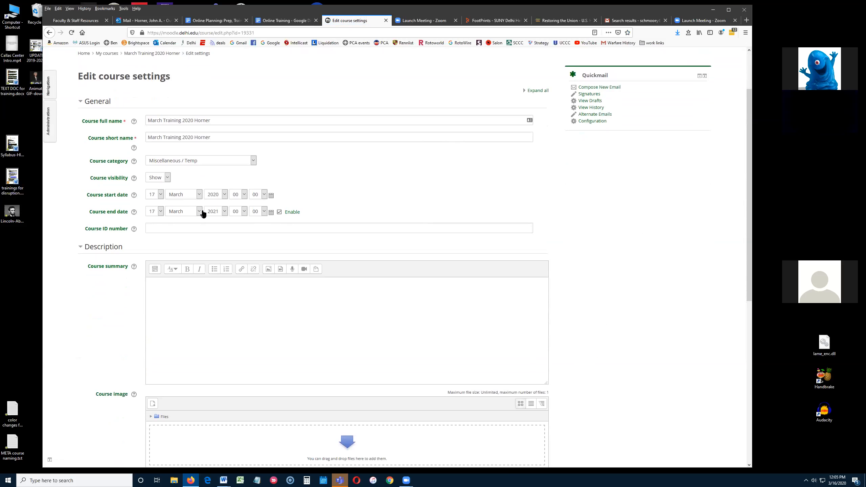
{"action": "left_click", "coordinate": [167, 179]}
{"action": "left_click", "coordinate": [188, 176]}
{"action": "scroll", "coordinate": [184, 189], "scroll_direction": "down", "scroll_amount": 8}
{"action": "left_click", "coordinate": [173, 362]}
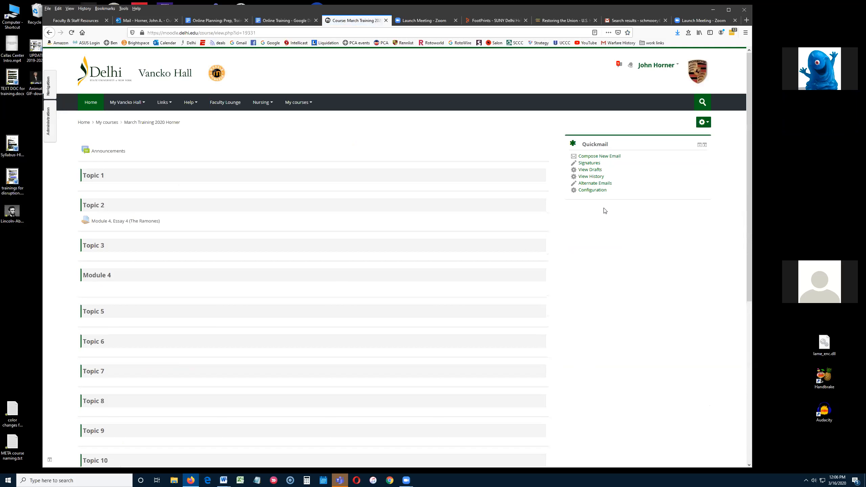
Turn editing on for the March Training 2020 course
{"action": "left_click", "coordinate": [702, 123]}
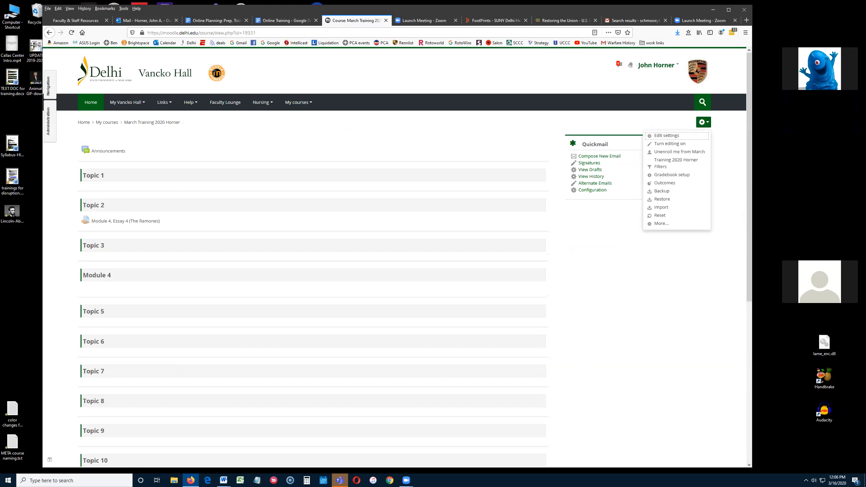
{"action": "left_click", "coordinate": [740, 163]}
{"action": "left_click", "coordinate": [702, 123]}
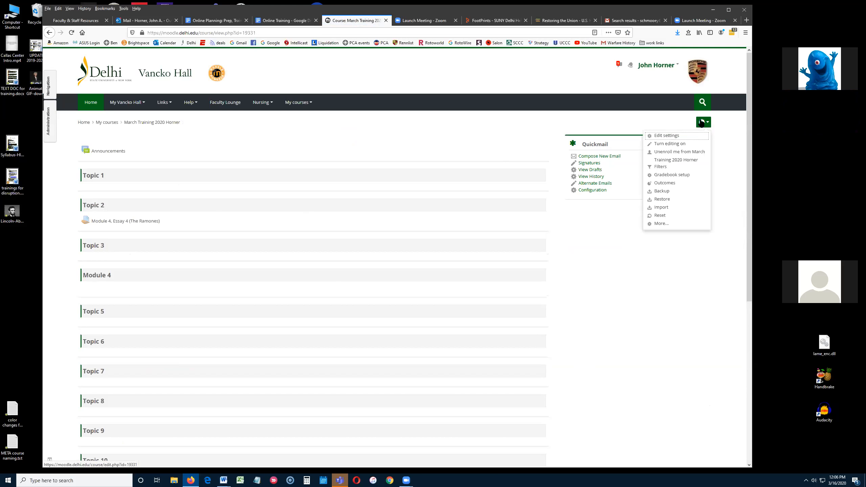
{"action": "left_click", "coordinate": [677, 149]}
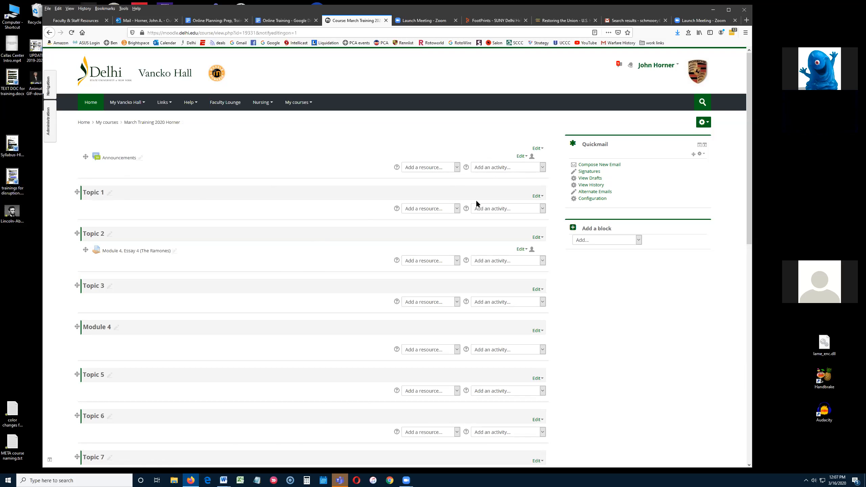
Edit Topic 1 and give it the custom section name "Civil War"
{"action": "left_click", "coordinate": [537, 199]}
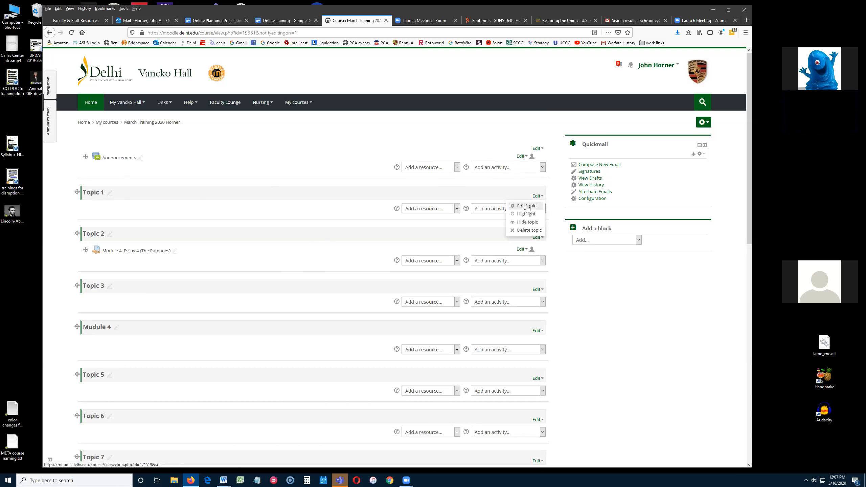
{"action": "left_click", "coordinate": [527, 208]}
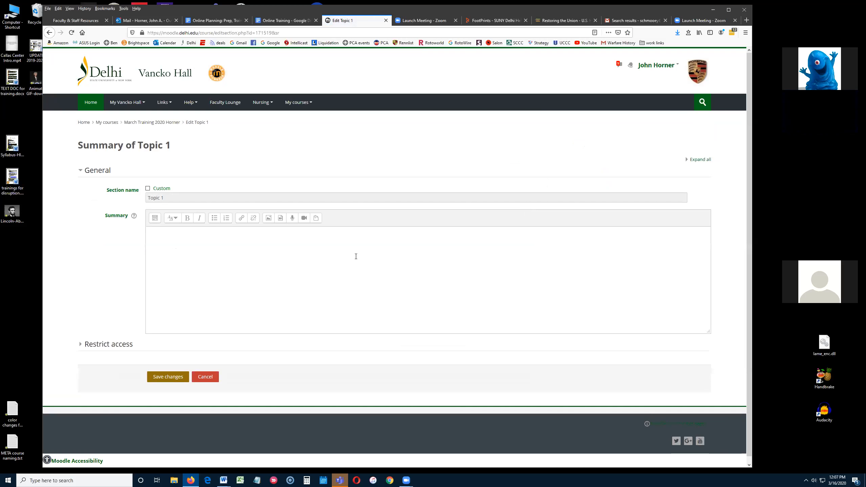
{"action": "left_click", "coordinate": [147, 189]}
{"action": "left_click", "coordinate": [159, 199]}
{"action": "type", "text": "Civil War"}
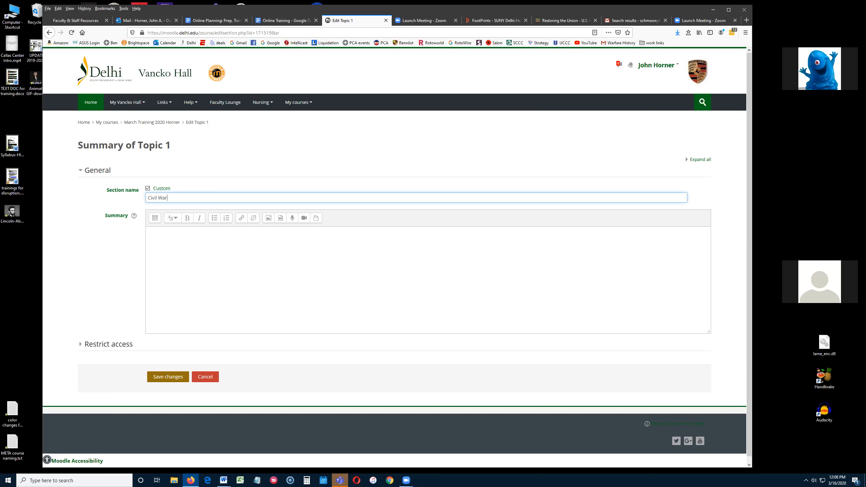
Bring the Abraham Lincoln paragraph from Word into the Topic 1 summary and save the section changes
{"action": "key", "text": "alt+Tab"}
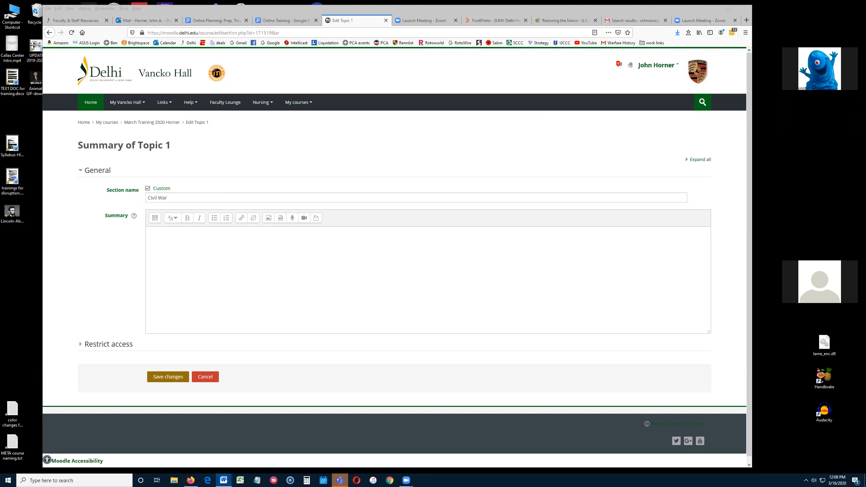
{"action": "left_click", "coordinate": [193, 228]}
{"action": "type", "text": "Abraham Lincoln is widely considered to be one of the finest Presidents that this country has ever elected.  What you may not know about this great man was that he suffered from what today we would call clinical depression, which at the time was known as melancholy. He greatly doubted himself at key moments of his presidency (and his life) yet somehow overcame all of this to lead the free North to victory over the slave-holding South."}
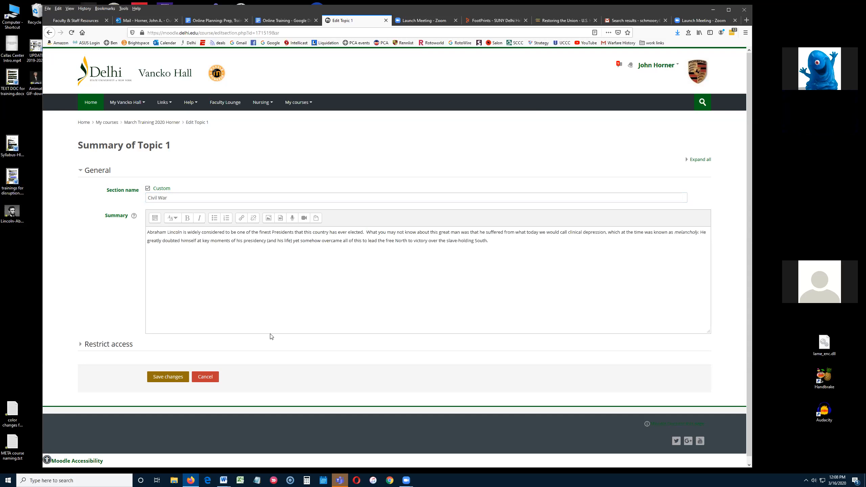
{"action": "left_click", "coordinate": [162, 377]}
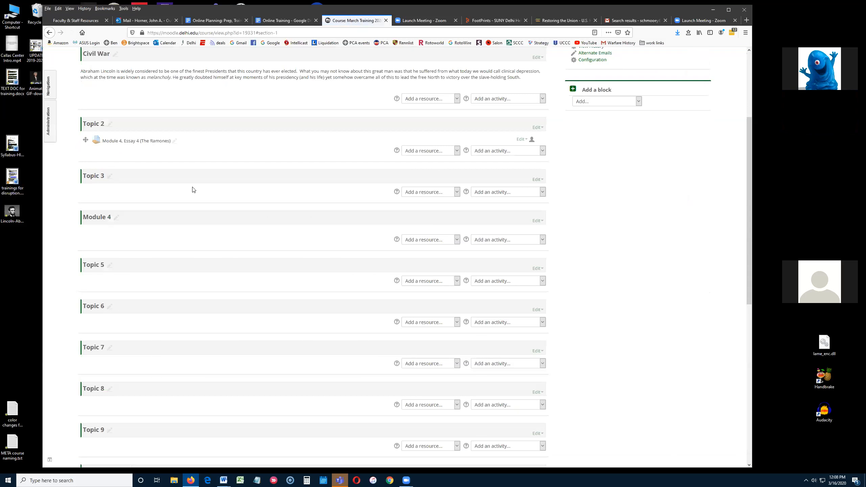
Reopen the Civil War topic for editing and insert a blank line above the summary paragraph
{"action": "scroll", "coordinate": [133, 129], "scroll_direction": "up", "scroll_amount": 4}
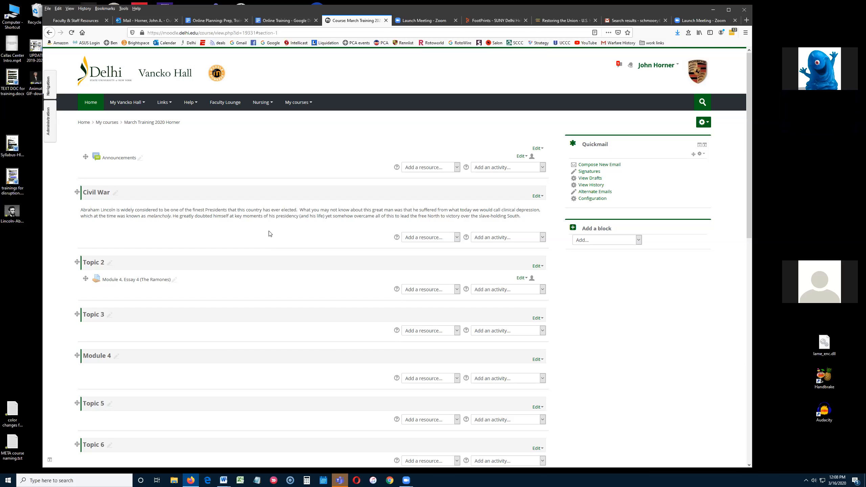
{"action": "left_click", "coordinate": [538, 197]}
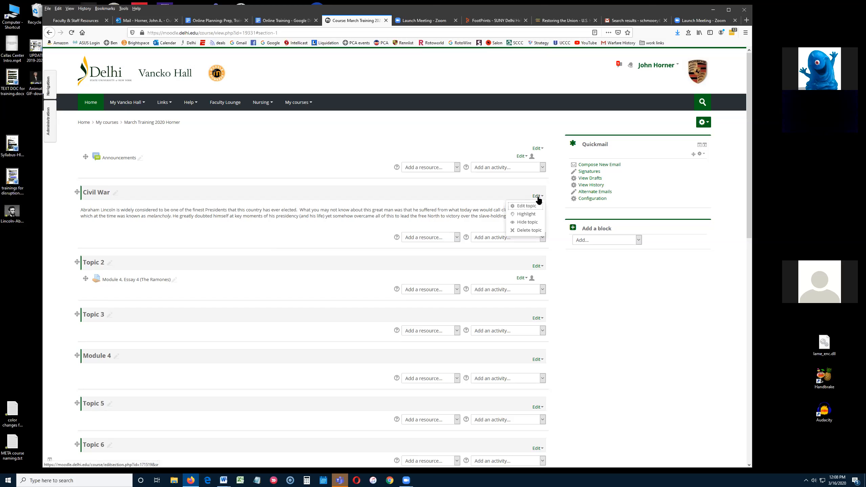
{"action": "left_click", "coordinate": [526, 206]}
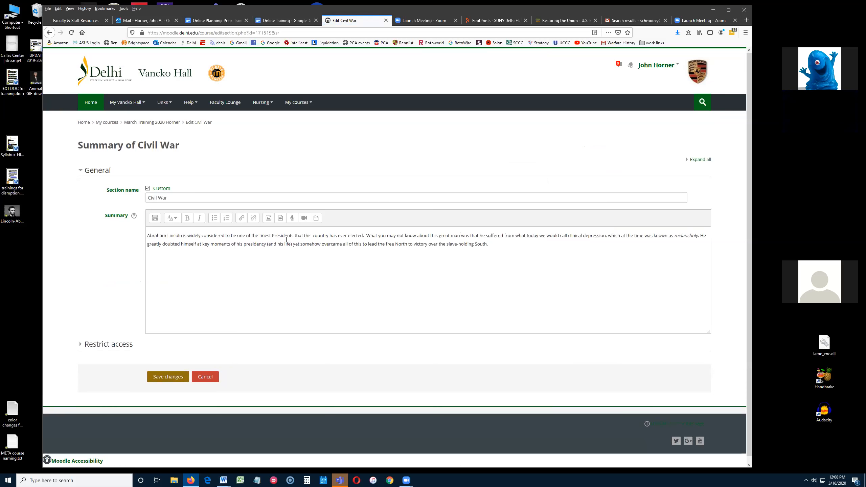
{"action": "left_click", "coordinate": [145, 240]}
{"action": "key", "text": "Return"}
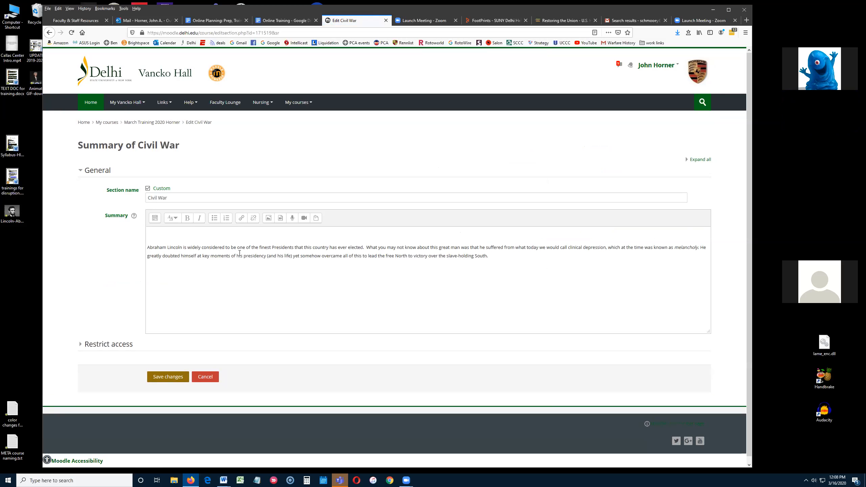
Upload the desktop image Lincoln-Abraham.jpg for insertion at the start of the Civil War summary
{"action": "left_click", "coordinate": [269, 218]}
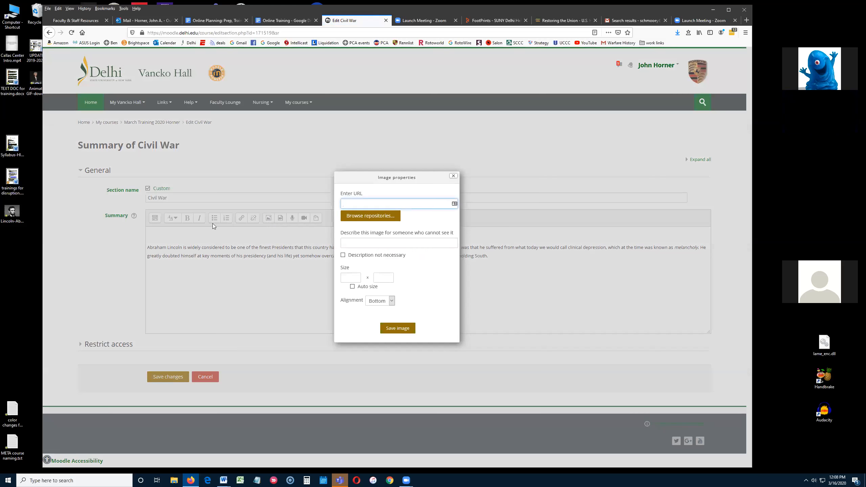
{"action": "left_click", "coordinate": [360, 211]}
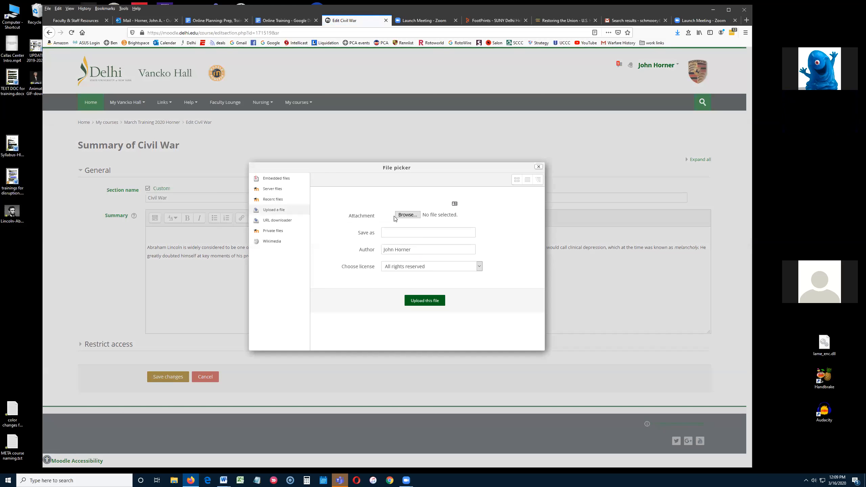
{"action": "left_click", "coordinate": [408, 215]}
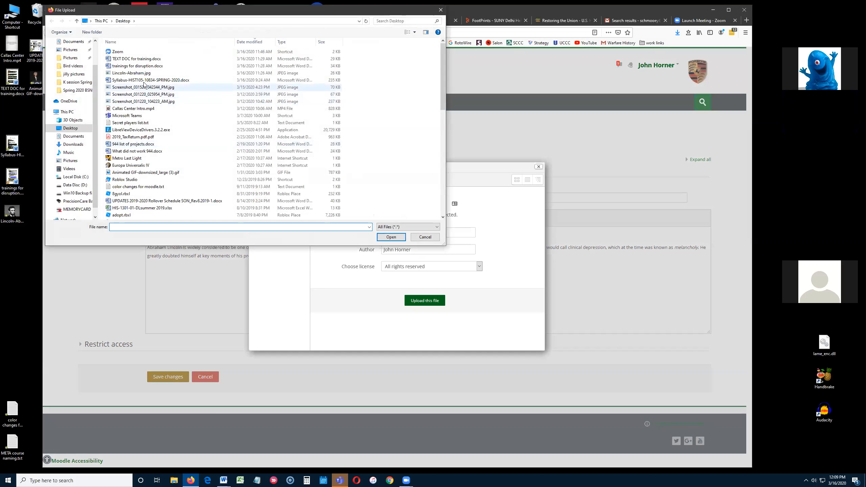
{"action": "double_click", "coordinate": [135, 73]}
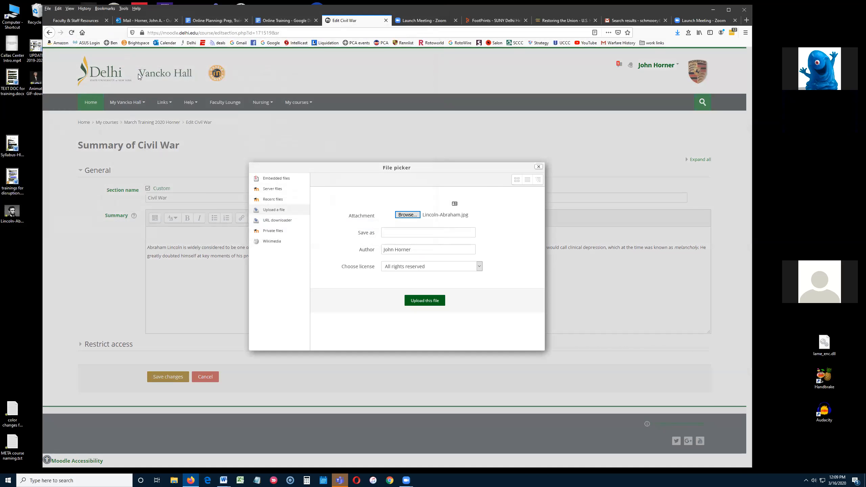
{"action": "left_click", "coordinate": [416, 304]}
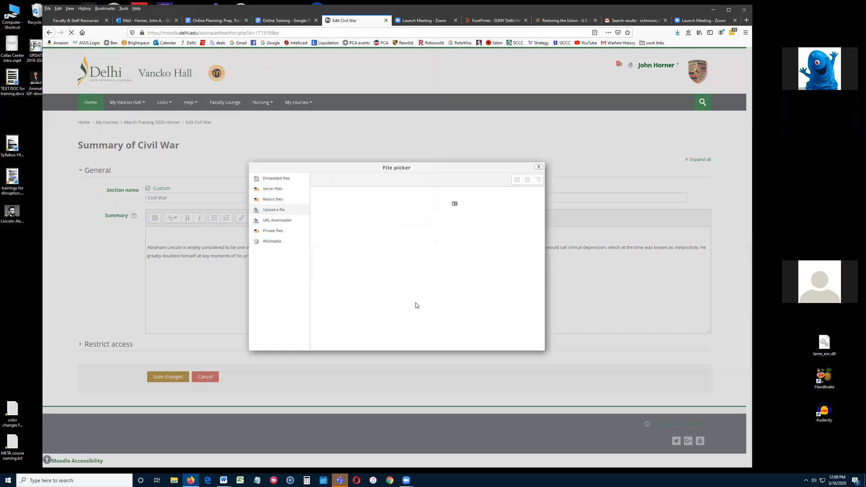
Describe the image as "lincoln", insert it into the summary, and save the Civil War section
{"action": "left_click", "coordinate": [373, 217]}
{"action": "type", "text": "lincoln"}
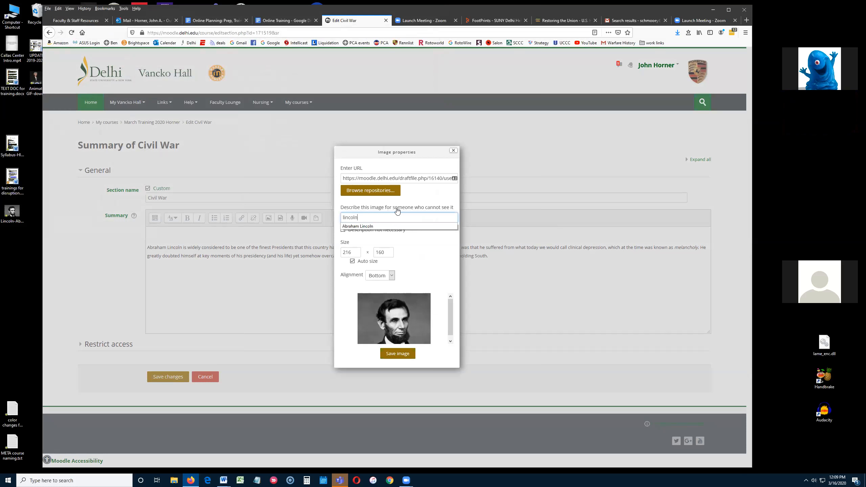
{"action": "left_click", "coordinate": [418, 257]}
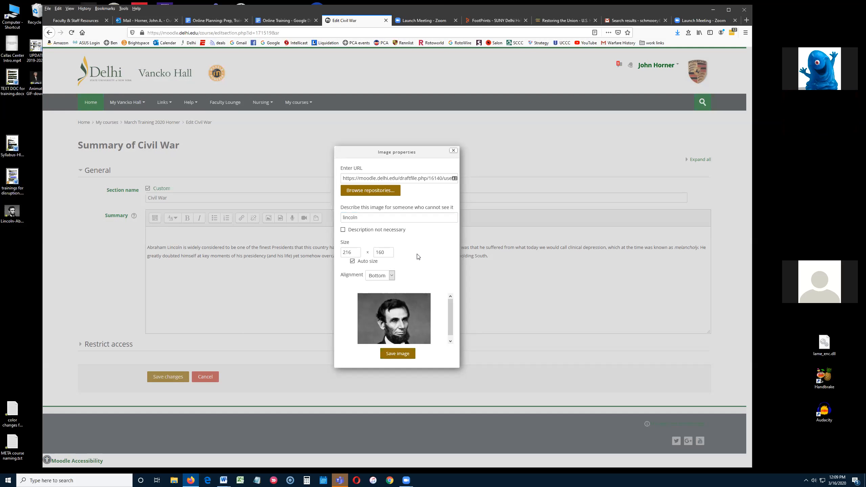
{"action": "left_click", "coordinate": [399, 355]}
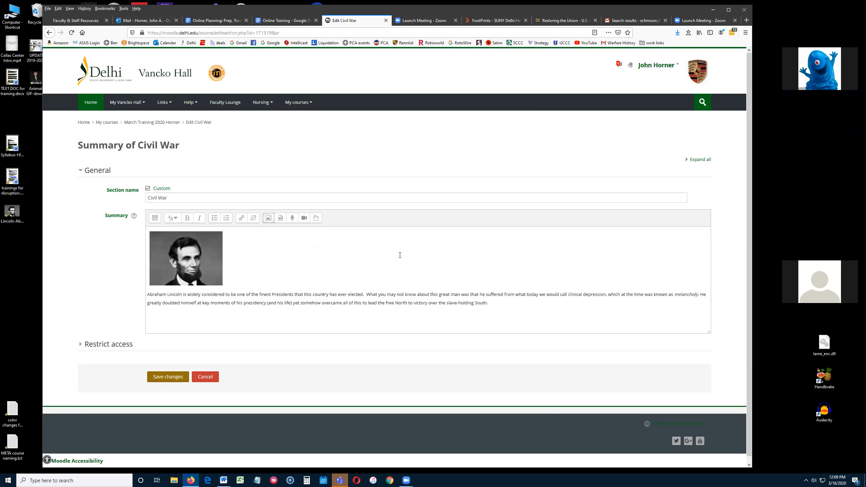
{"action": "left_click", "coordinate": [168, 378]}
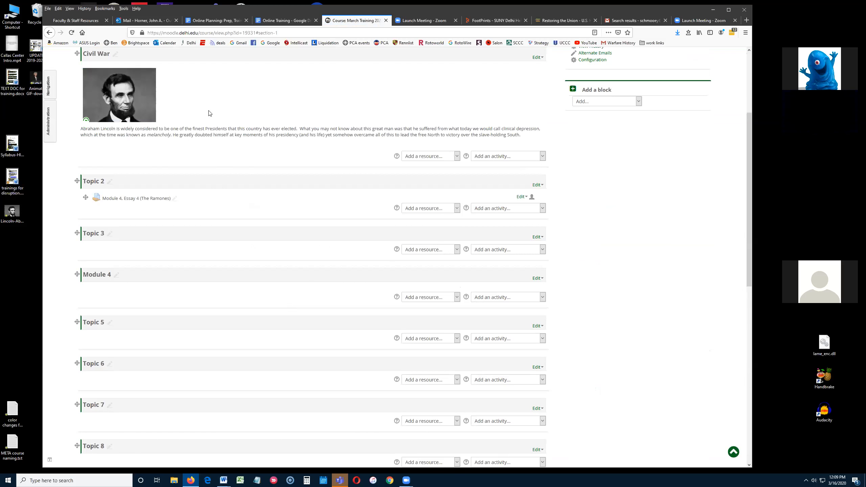
Add a File resource to the general section above Civil War and name it "syllabus"
{"action": "scroll", "coordinate": [209, 114], "scroll_direction": "up", "scroll_amount": 2}
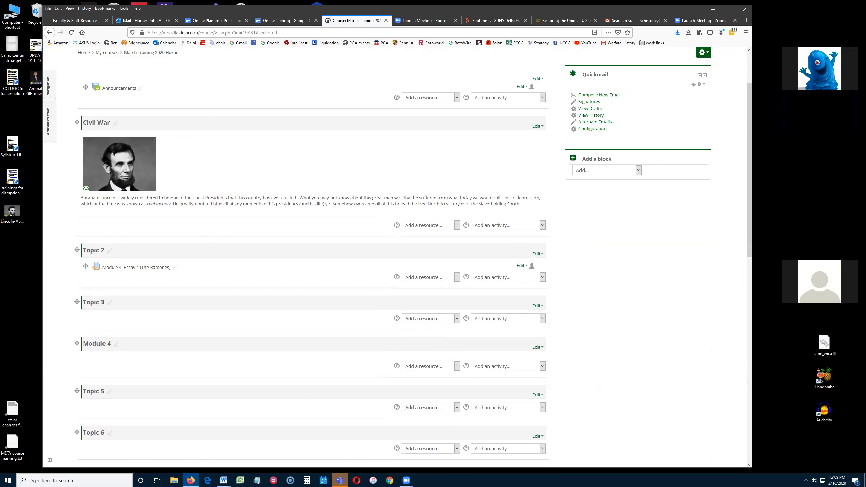
{"action": "key", "text": "alt+Tab"}
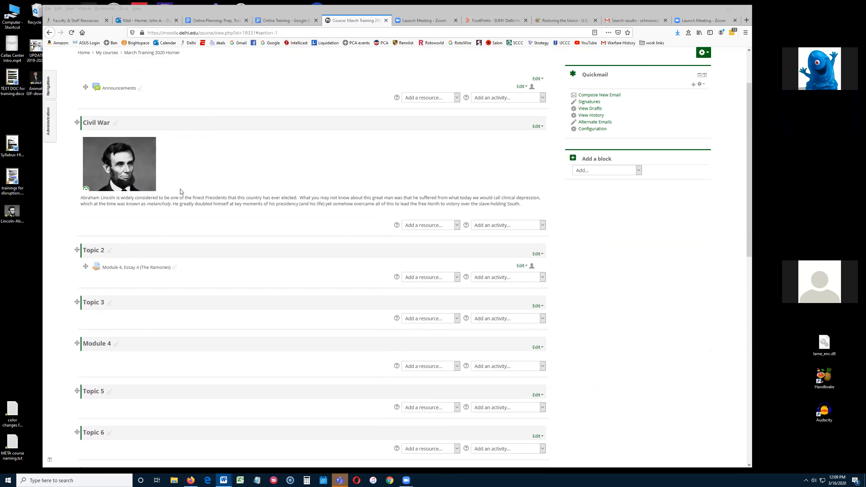
{"action": "scroll", "coordinate": [358, 172], "scroll_direction": "up", "scroll_amount": 3}
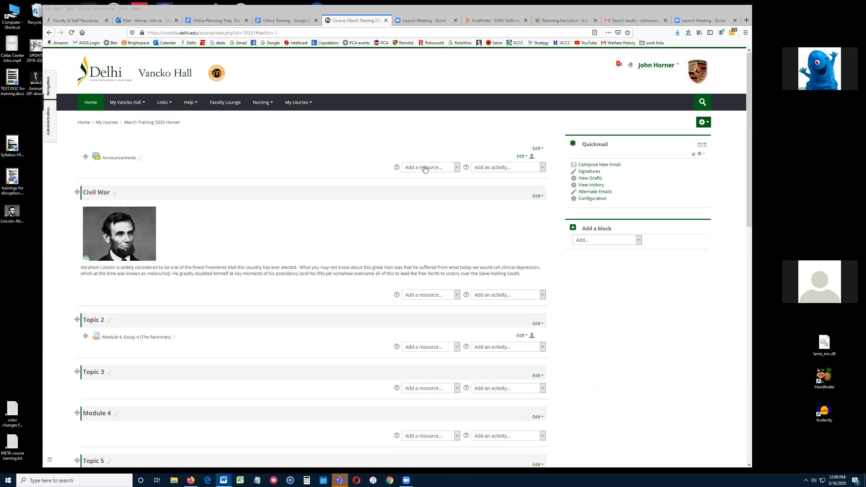
{"action": "left_click", "coordinate": [456, 168]}
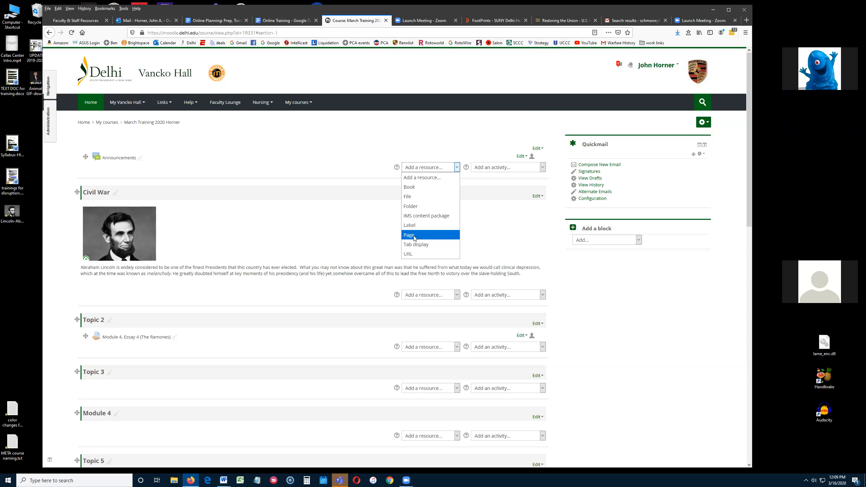
{"action": "left_click", "coordinate": [415, 198]}
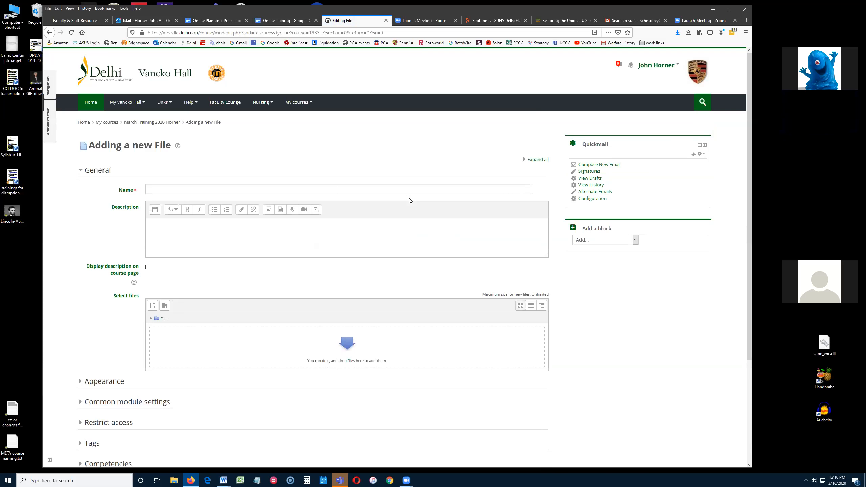
{"action": "left_click", "coordinate": [214, 188]}
{"action": "type", "text": "syllabus"}
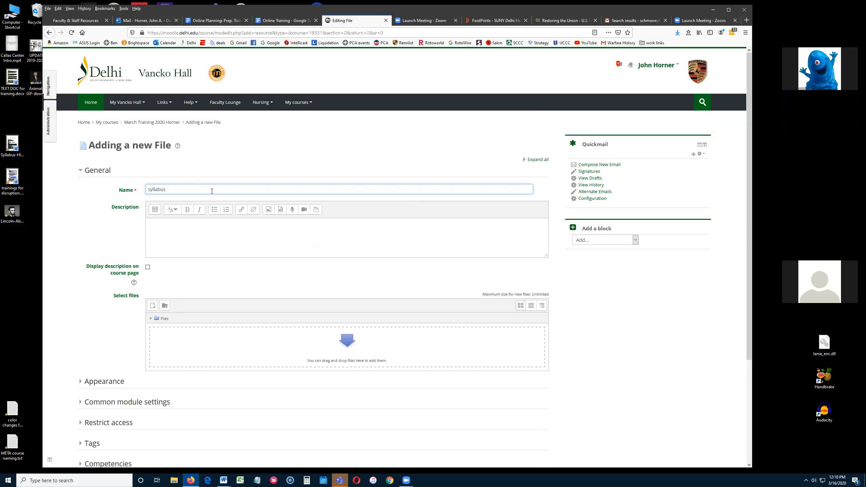
Describe the file as "here is your syllabus" and enable displaying the description on the course page
{"action": "left_click", "coordinate": [182, 227]}
{"action": "type", "text": "herer i"}
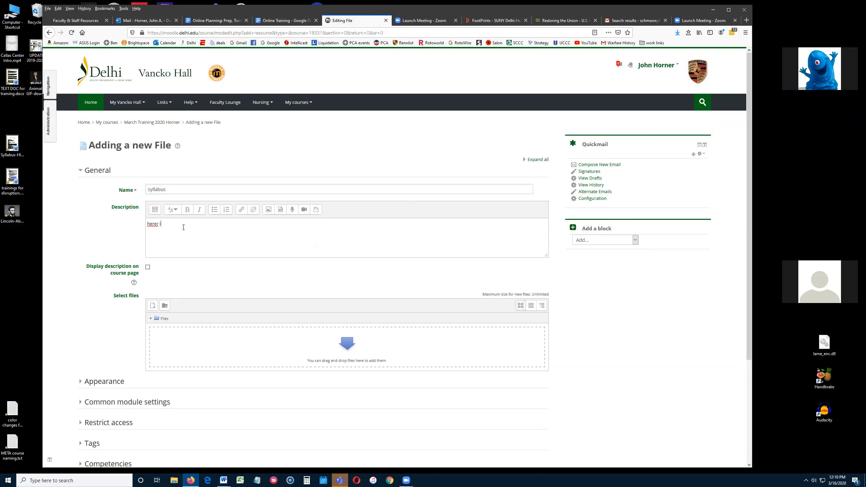
{"action": "type", "text": "s your syllab"}
{"action": "key", "text": "BackSpace"}
{"action": "left_click", "coordinate": [148, 267]}
Upload the syllabus Word document from the desktop into the resource's file area
{"action": "scroll", "coordinate": [199, 286], "scroll_direction": "down", "scroll_amount": 2}
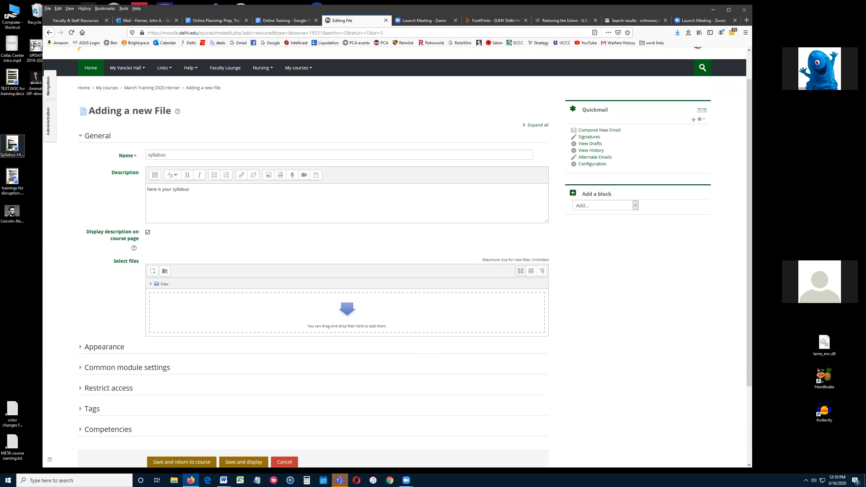
{"action": "left_click_drag", "start_coordinate": [13, 147], "coordinate": [202, 319]}
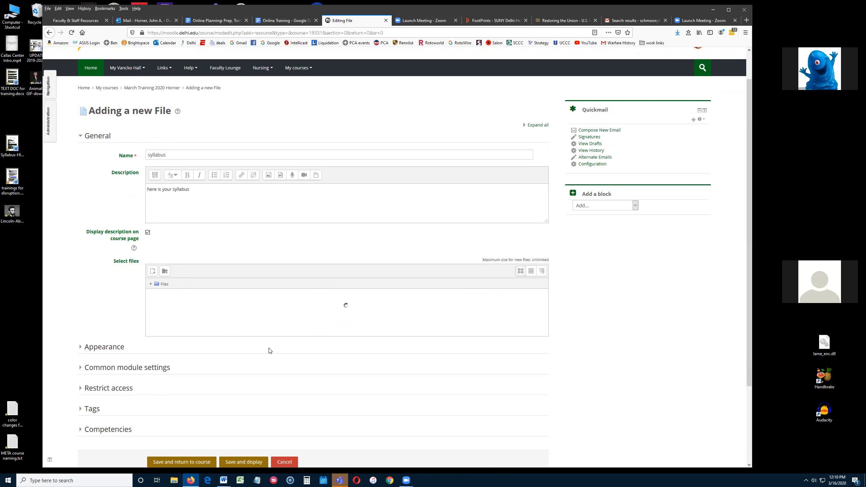
{"action": "scroll", "coordinate": [269, 350], "scroll_direction": "down", "scroll_amount": 5}
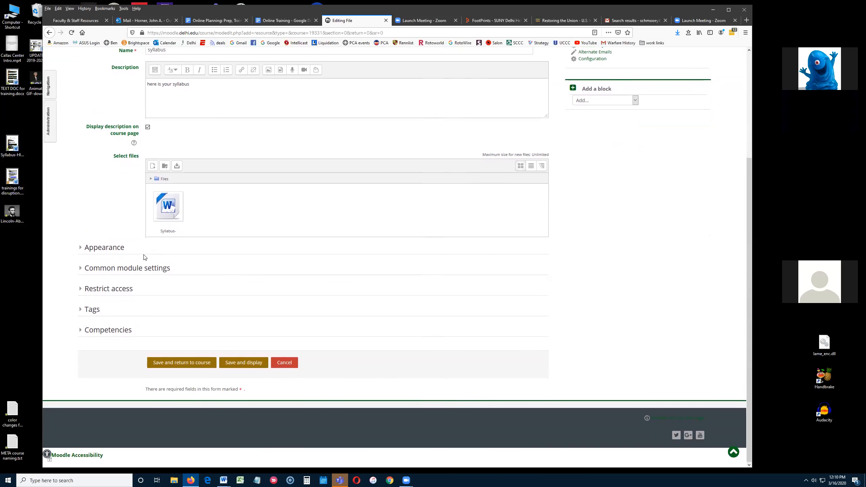
Choose Force download as the file's display option in the appearance settings and save, returning to the course
{"action": "left_click", "coordinate": [113, 248]}
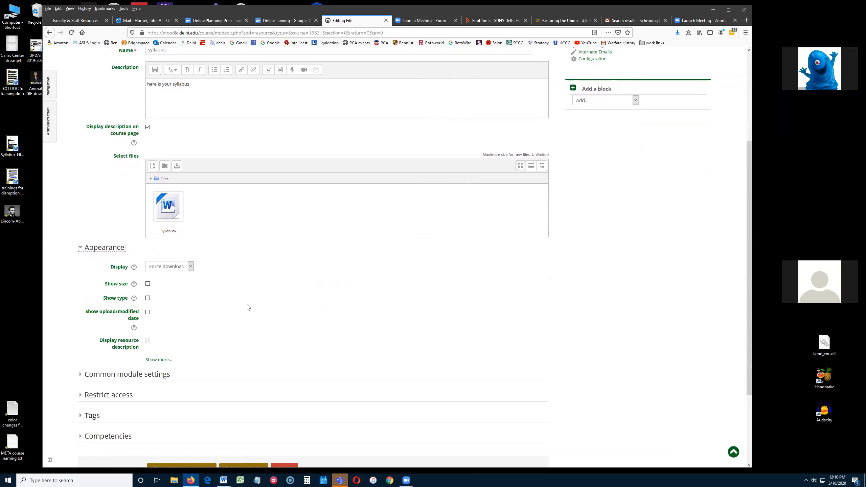
{"action": "scroll", "coordinate": [244, 223], "scroll_direction": "down", "scroll_amount": 3}
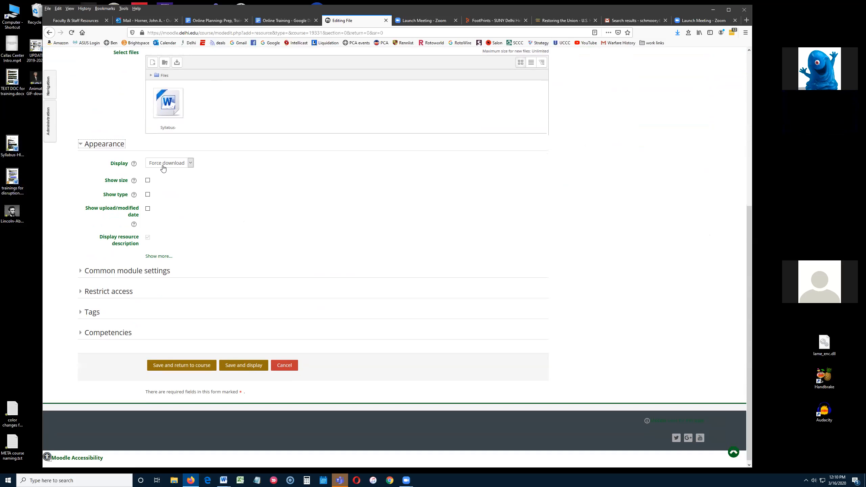
{"action": "left_click", "coordinate": [190, 165]}
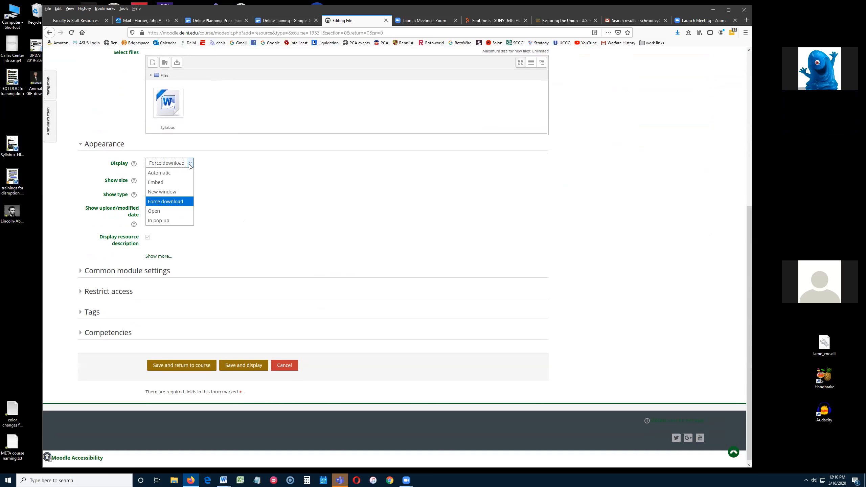
{"action": "left_click", "coordinate": [174, 203]}
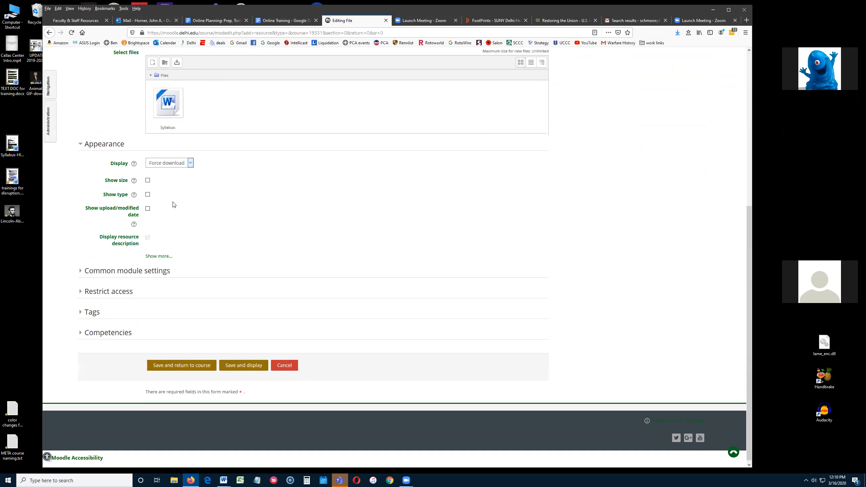
{"action": "left_click", "coordinate": [190, 166]}
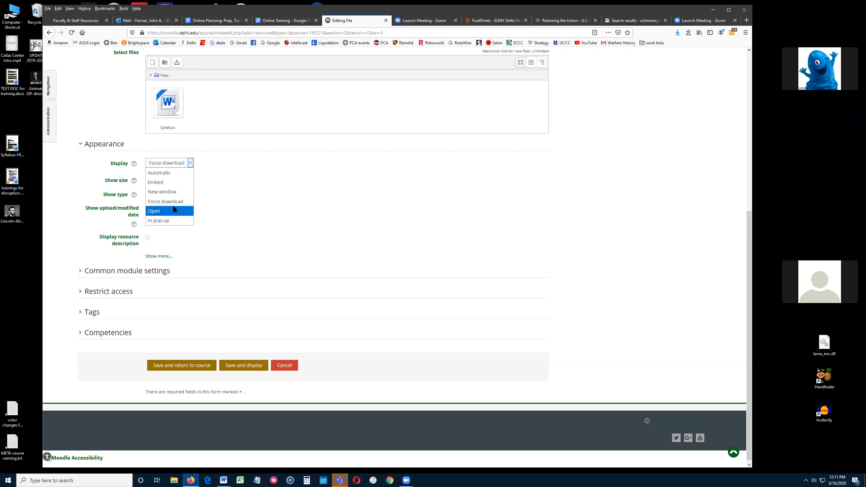
{"action": "left_click", "coordinate": [166, 202]}
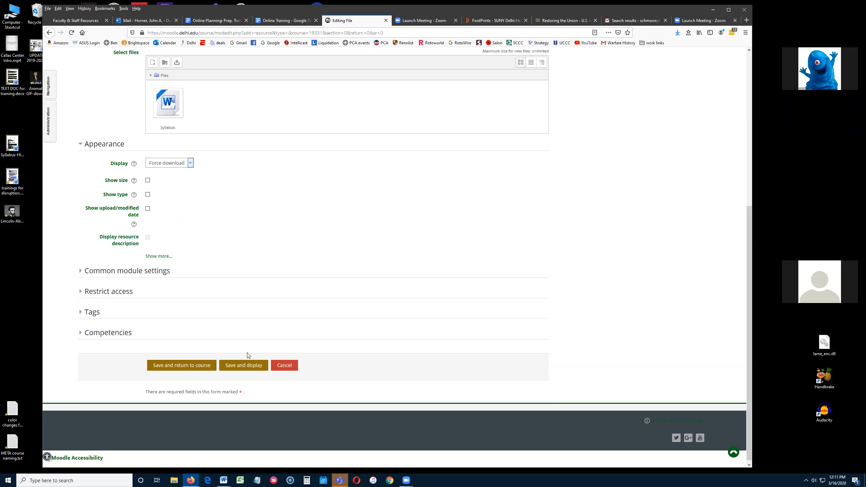
{"action": "left_click", "coordinate": [200, 367]}
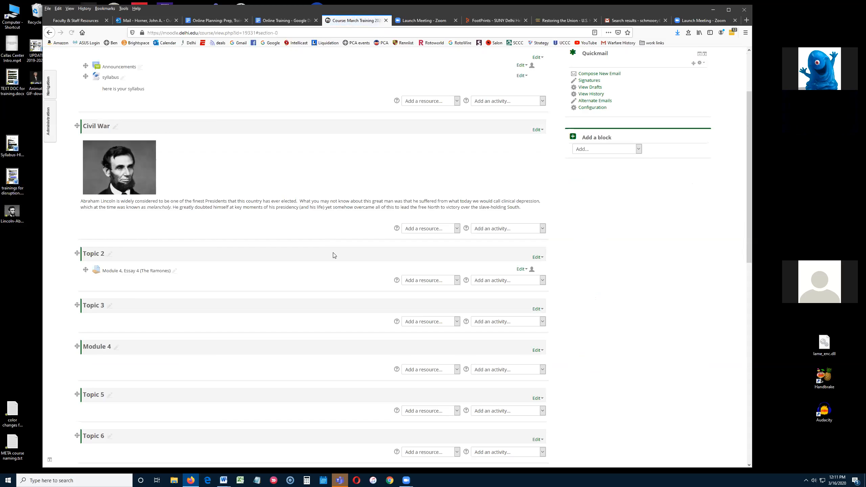
Turn editing off, test the syllabus link on the course page, and cancel the download prompt
{"action": "scroll", "coordinate": [333, 255], "scroll_direction": "up", "scroll_amount": 3}
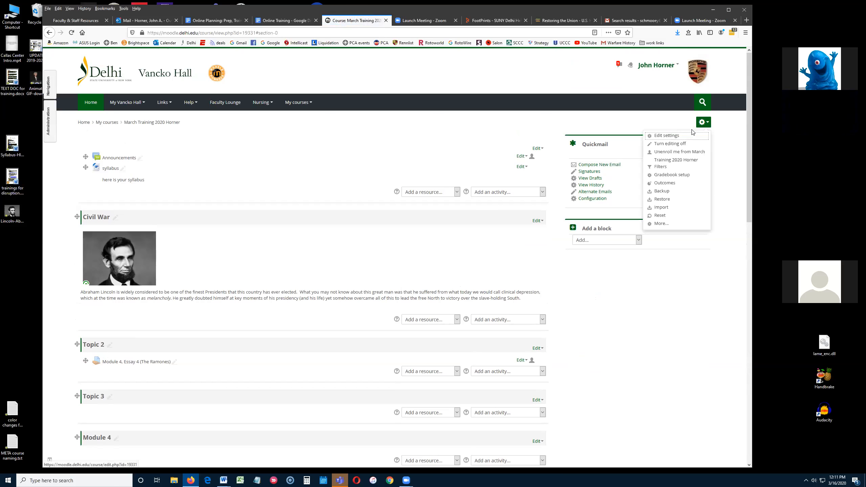
{"action": "left_click", "coordinate": [676, 144]}
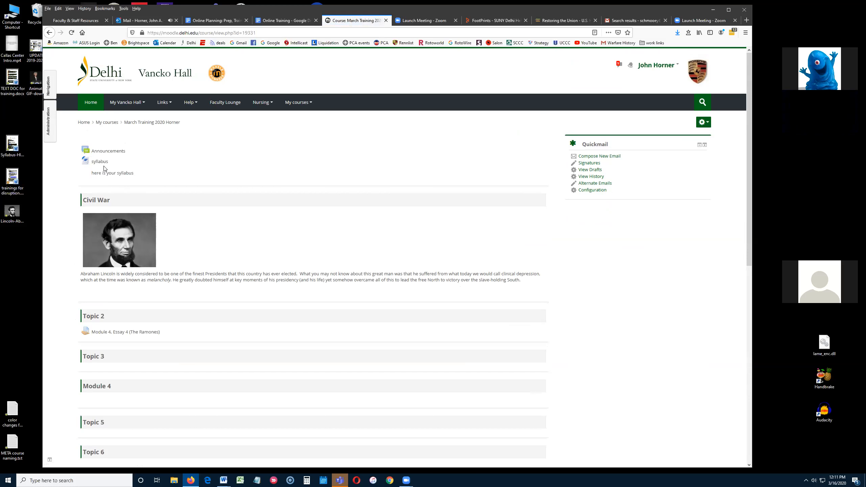
{"action": "left_click", "coordinate": [100, 162]}
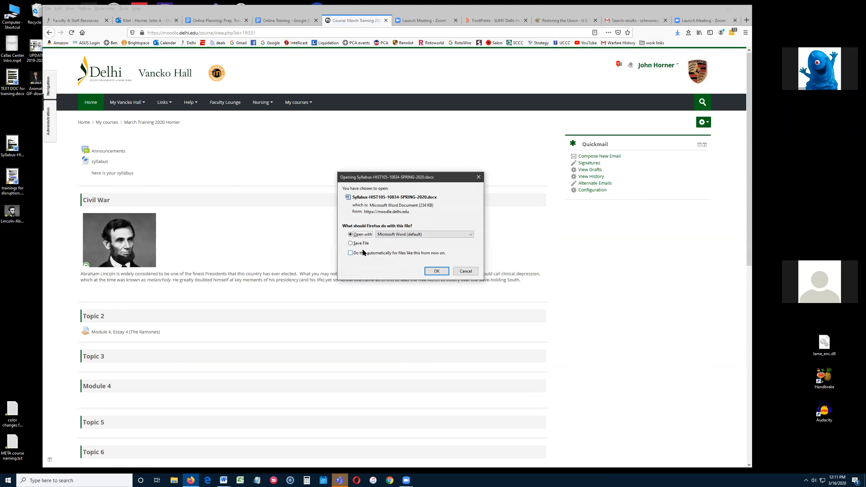
{"action": "left_click", "coordinate": [466, 271]}
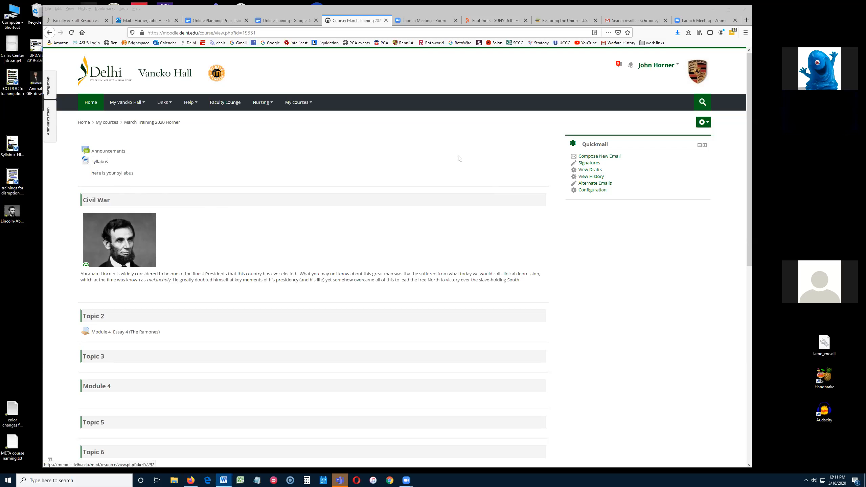
Turn editing back on and add a Page resource named "your syllabus" to the general section
{"action": "left_click", "coordinate": [702, 122]}
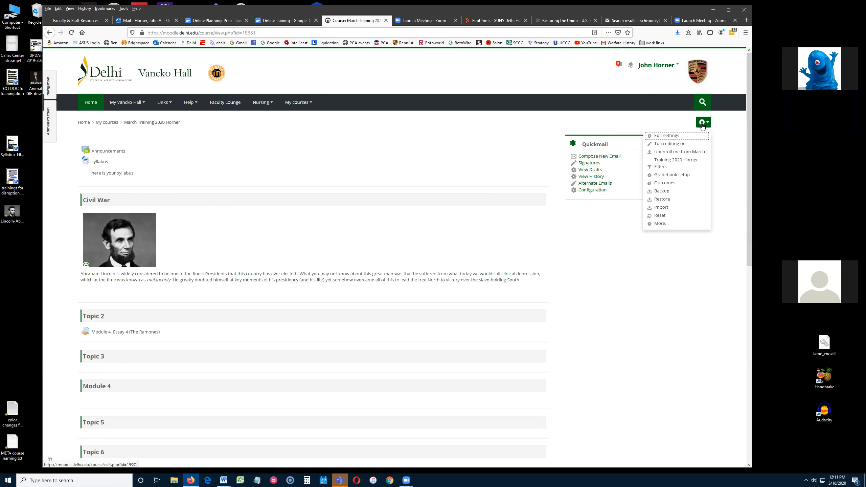
{"action": "left_click", "coordinate": [680, 147]}
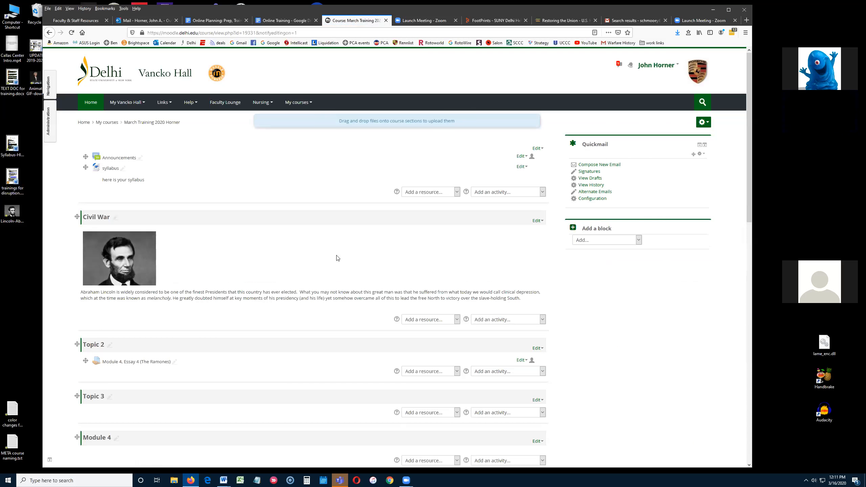
{"action": "left_click", "coordinate": [456, 192]}
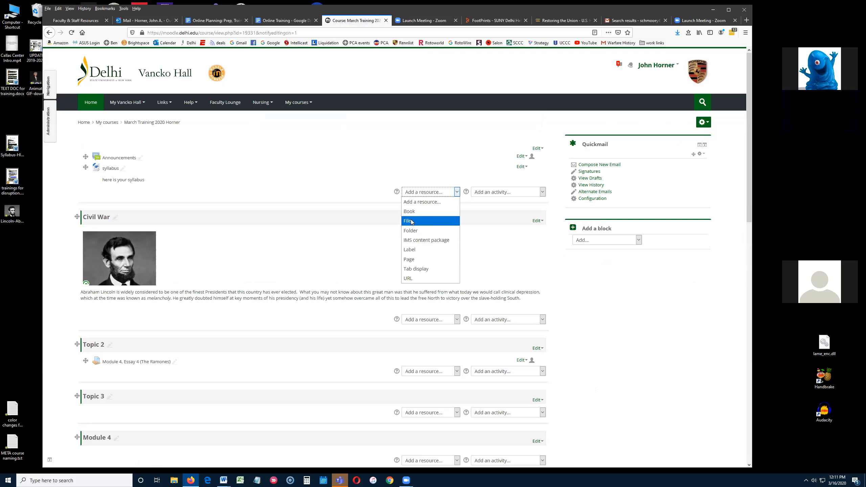
{"action": "left_click", "coordinate": [408, 259]}
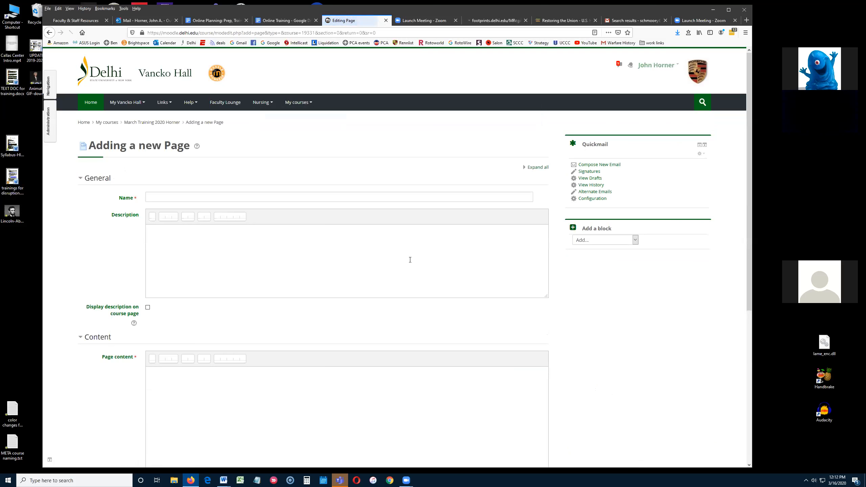
{"action": "left_click", "coordinate": [219, 196]}
{"action": "type", "text": "you"}
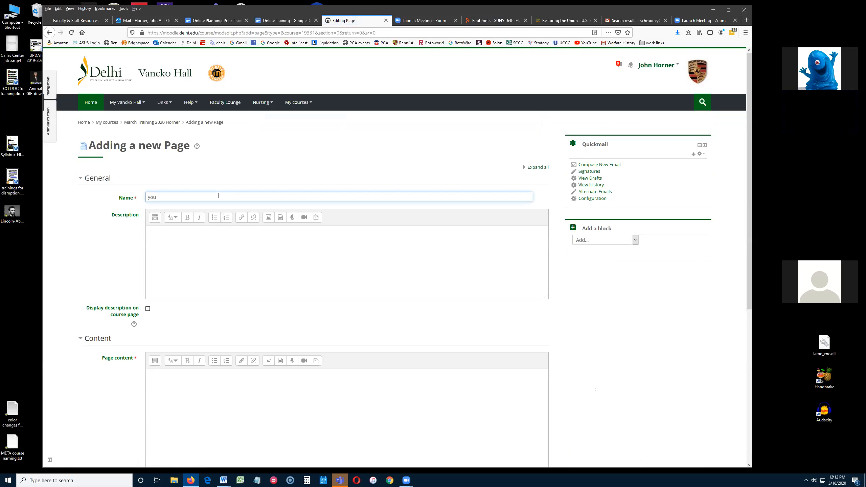
{"action": "type", "text": "r syllabus"}
Describe the page as "this is a page of the syllabus" and enable displaying the description on the course page
{"action": "left_click", "coordinate": [173, 238]}
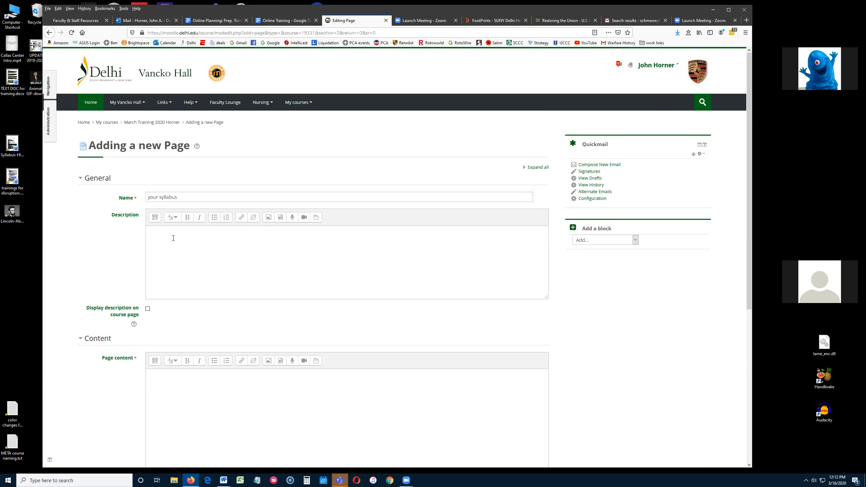
{"action": "type", "text": "this is a page of the syllabus"}
{"action": "left_click", "coordinate": [147, 309]}
Copy the entire Syllabus-HIST105-10834-SPRING-2020.docx from Word and paste it into the Moodle page's content
{"action": "scroll", "coordinate": [259, 347], "scroll_direction": "down", "scroll_amount": 5}
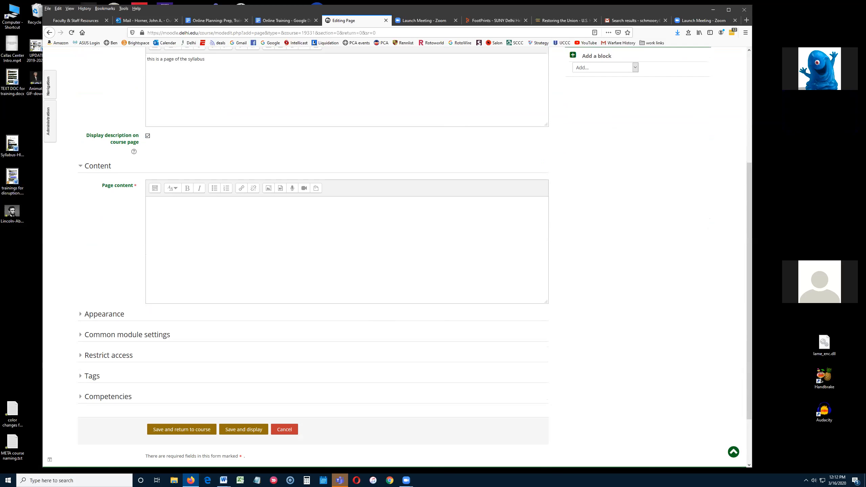
{"action": "key", "text": "alt+Tab"}
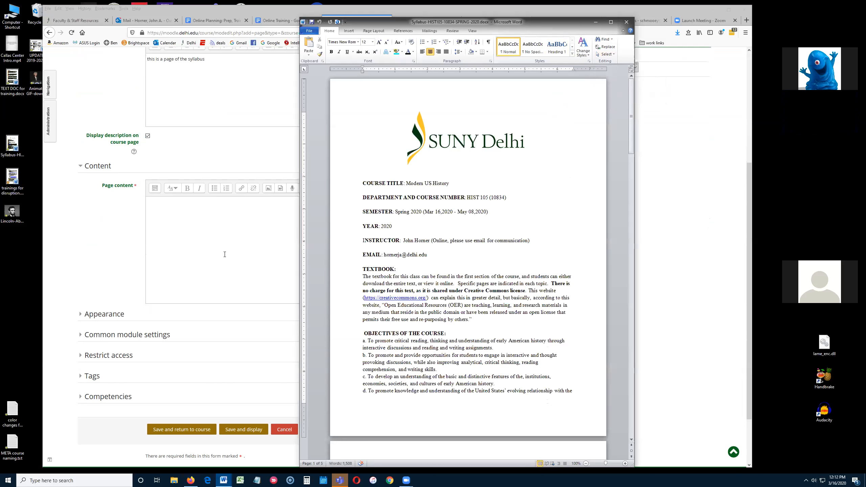
{"action": "left_click", "coordinate": [606, 54]}
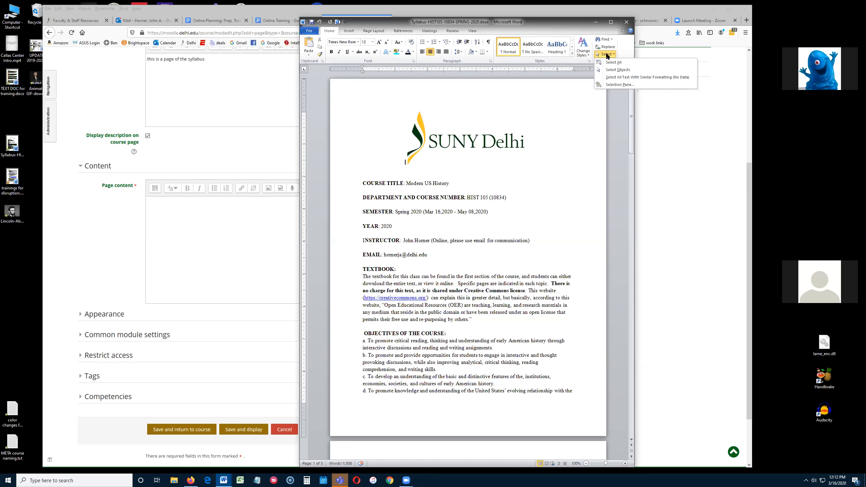
{"action": "left_click", "coordinate": [613, 62]}
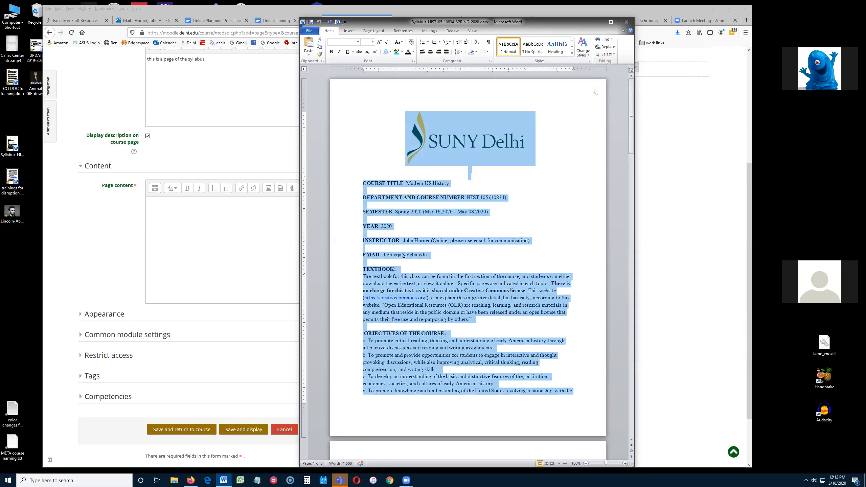
{"action": "right_click", "coordinate": [401, 280]}
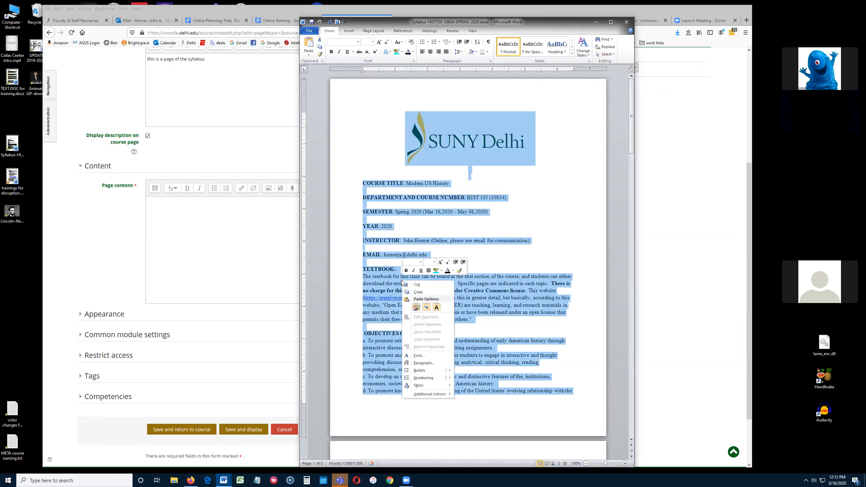
{"action": "left_click", "coordinate": [422, 293]}
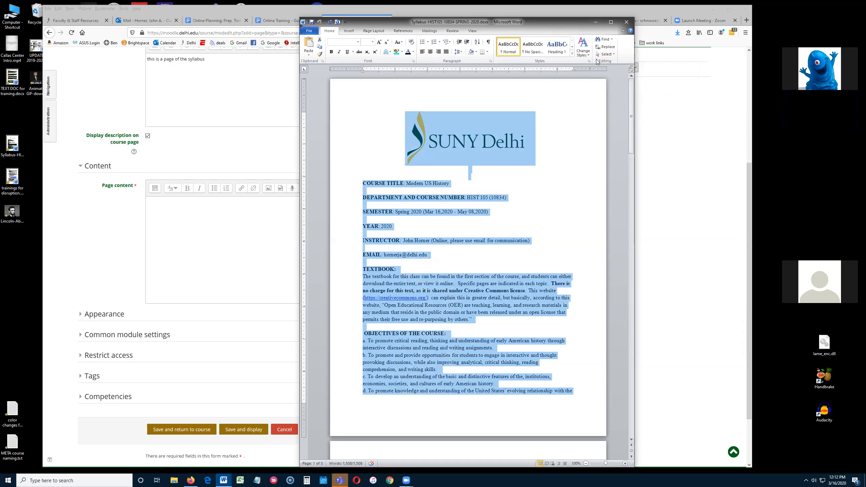
{"action": "left_click", "coordinate": [207, 213]}
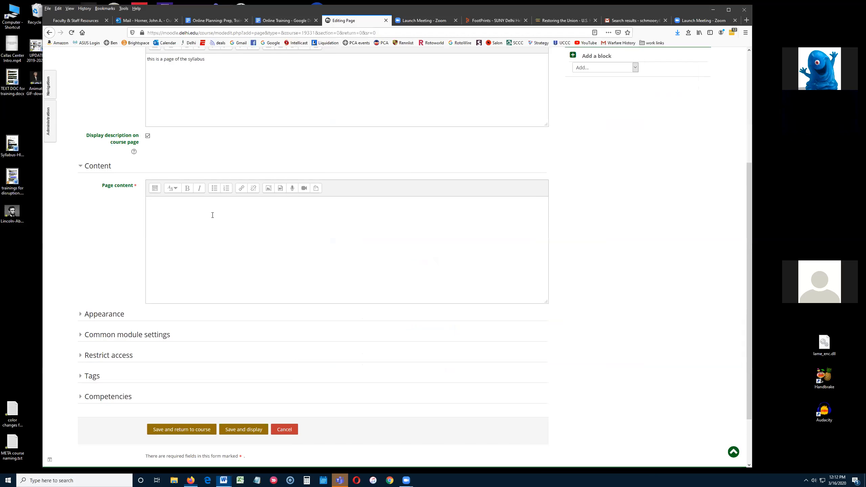
{"action": "key", "text": "ctrl+v"}
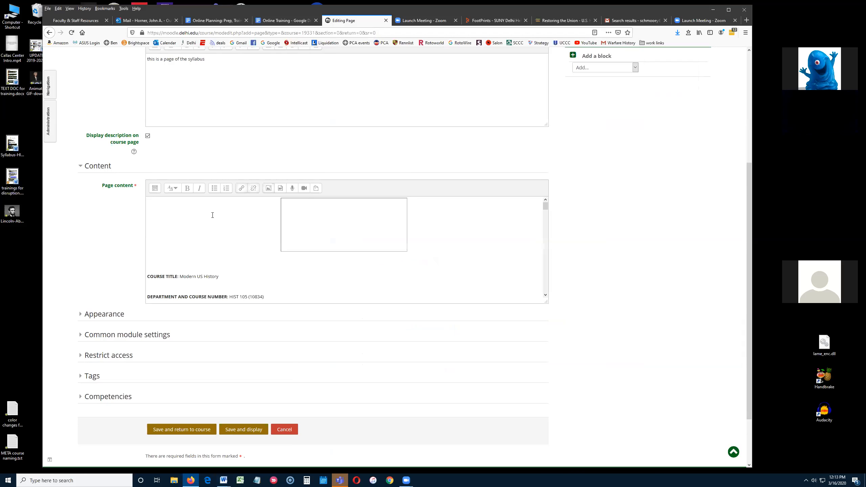
Delete the empty image box at the start of the page content, then save the page and return to the course
{"action": "left_click", "coordinate": [373, 222]}
{"action": "key", "text": "Delete"}
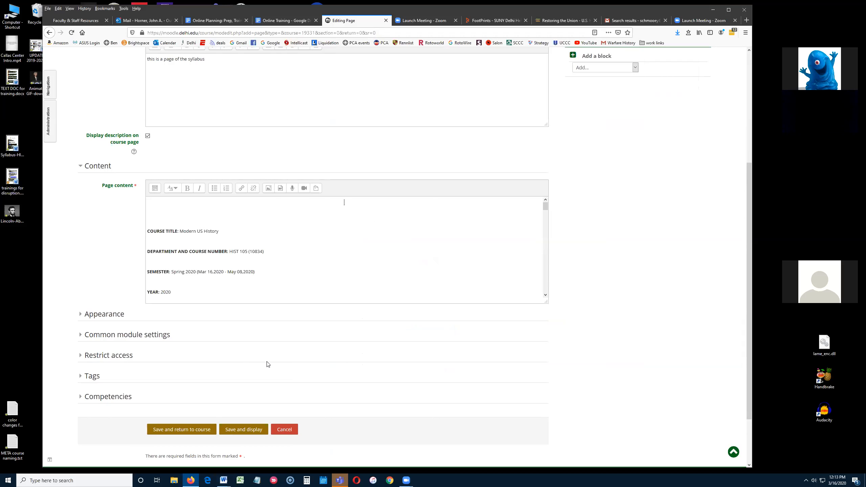
{"action": "left_click", "coordinate": [182, 421]}
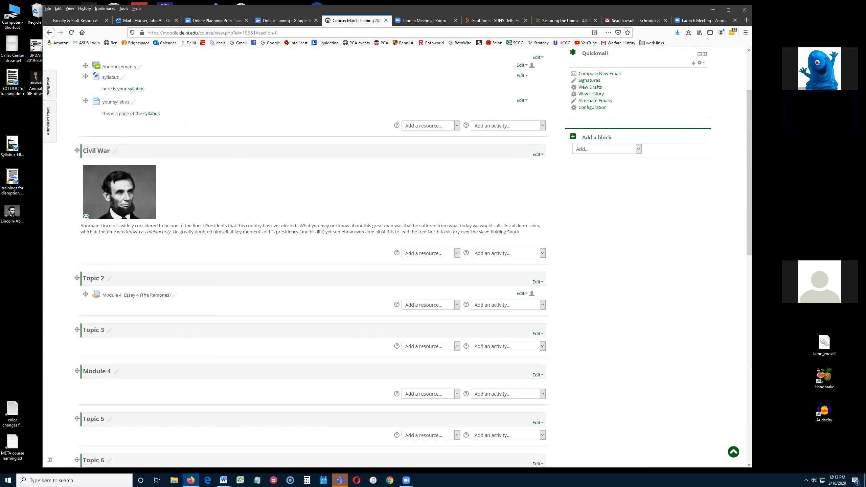
Open the "your syllabus" page from the course and examine how the pasted syllabus content displays from beginning to end
{"action": "left_click", "coordinate": [27, 75]}
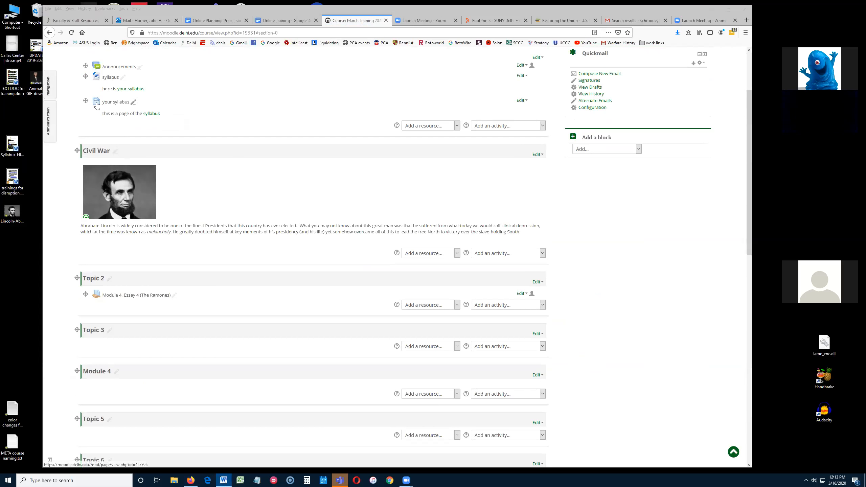
{"action": "left_click", "coordinate": [119, 104]}
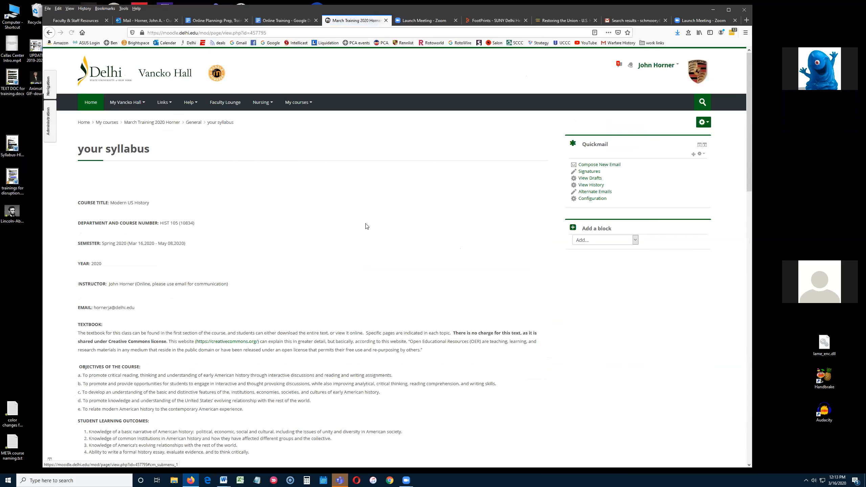
{"action": "scroll", "coordinate": [361, 234], "scroll_direction": "down", "scroll_amount": 5}
{"action": "scroll", "coordinate": [378, 255], "scroll_direction": "down", "scroll_amount": 5}
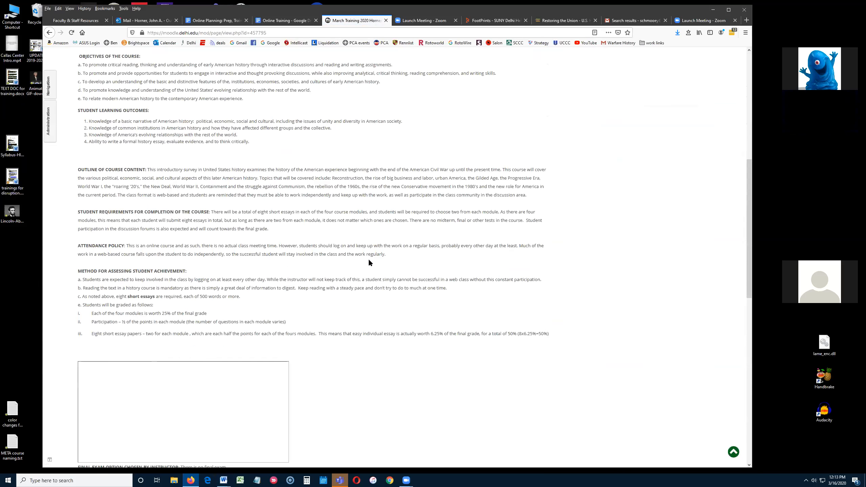
{"action": "left_click_drag", "start_coordinate": [257, 267], "coordinate": [127, 111]}
{"action": "left_click", "coordinate": [377, 151]}
{"action": "scroll", "coordinate": [423, 254], "scroll_direction": "down", "scroll_amount": 2}
{"action": "scroll", "coordinate": [423, 255], "scroll_direction": "down", "scroll_amount": 3}
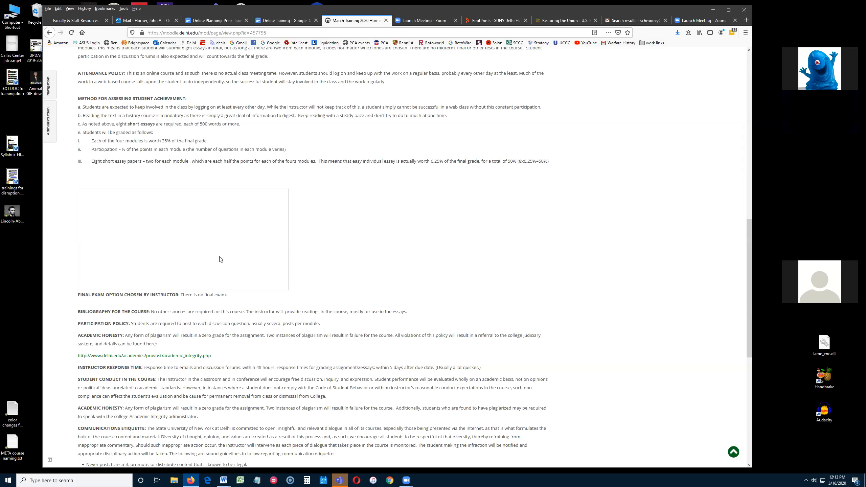
{"action": "scroll", "coordinate": [351, 268], "scroll_direction": "up", "scroll_amount": 10}
{"action": "scroll", "coordinate": [349, 261], "scroll_direction": "up", "scroll_amount": 3}
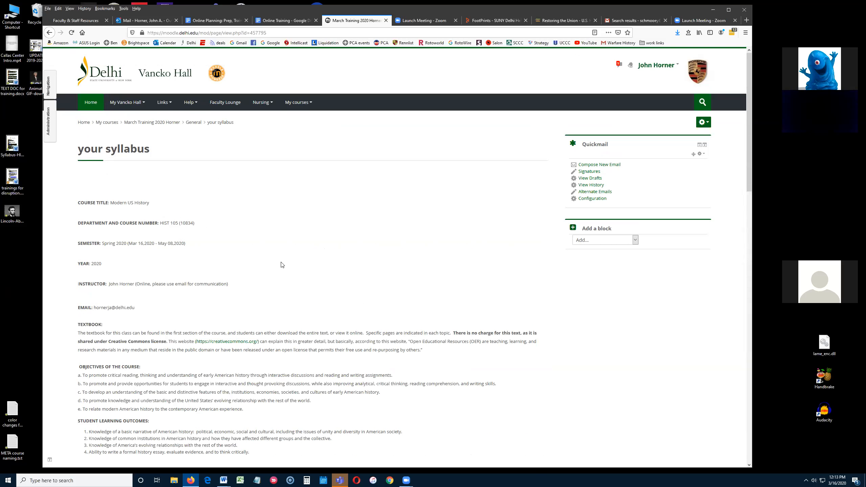
Return to the training course page and start adding a URL resource to the general section
{"action": "key", "text": "alt+Tab"}
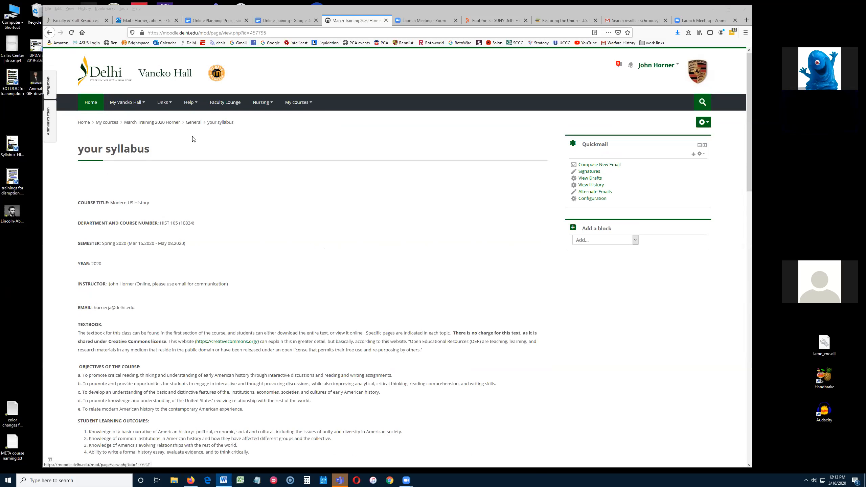
{"action": "left_click", "coordinate": [144, 125]}
{"action": "left_click", "coordinate": [144, 124]}
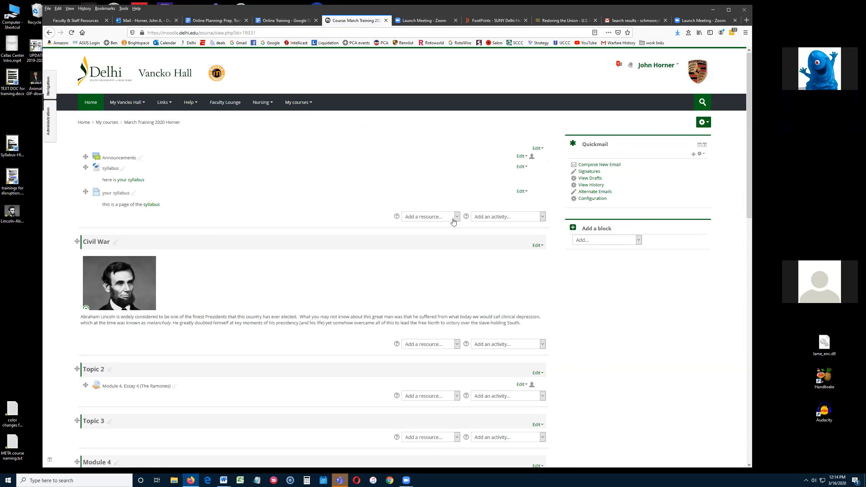
{"action": "left_click", "coordinate": [429, 219]}
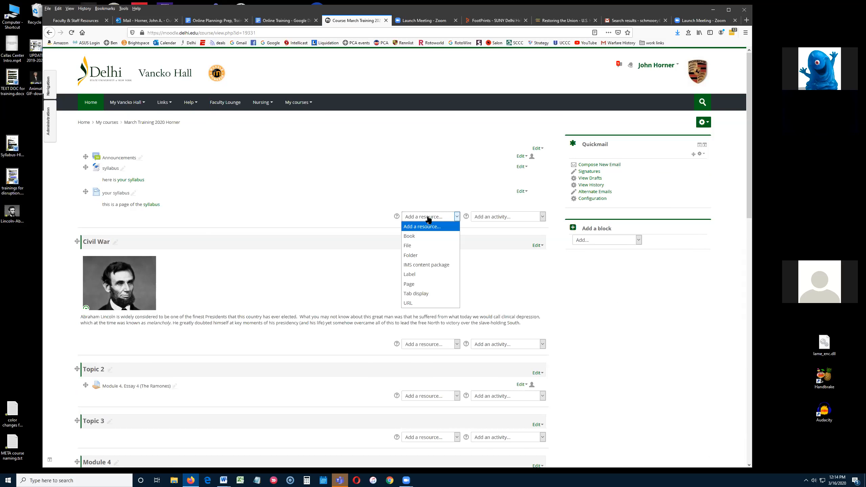
{"action": "left_click", "coordinate": [412, 304]}
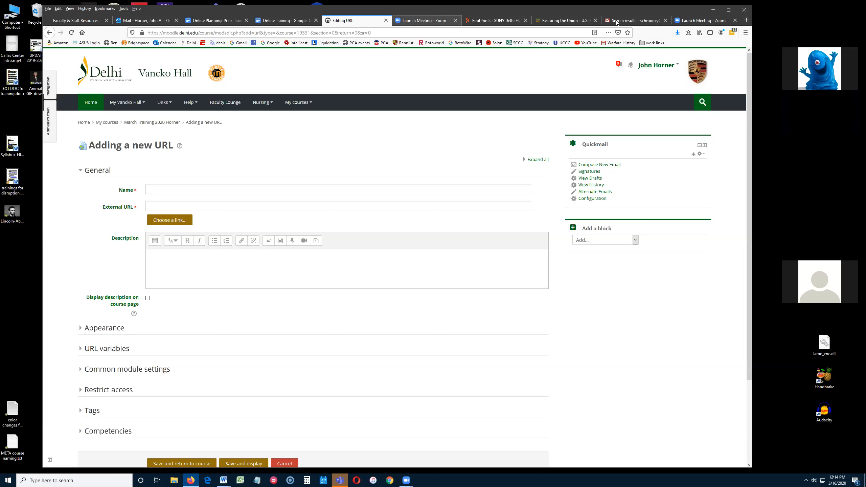
Open YouTube in a new browser tab, bring up the "Glossary in Moodle 3.5" video, and pause it
{"action": "right_click", "coordinate": [593, 43]}
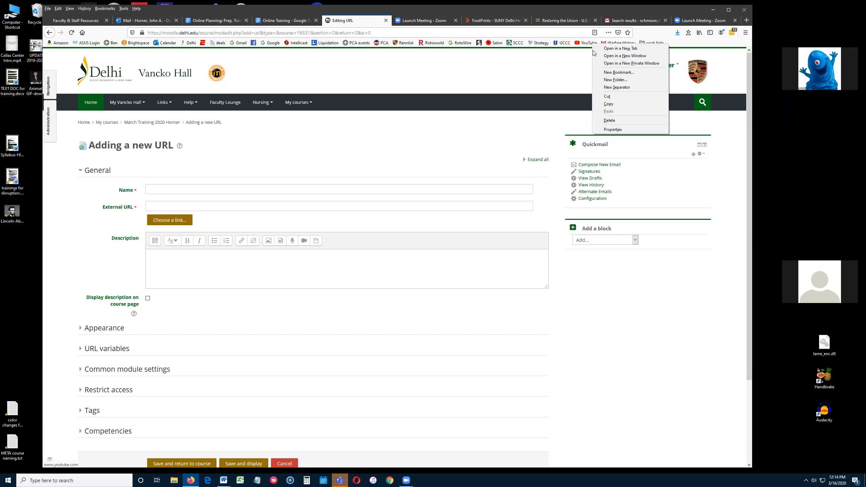
{"action": "left_click", "coordinate": [599, 50]}
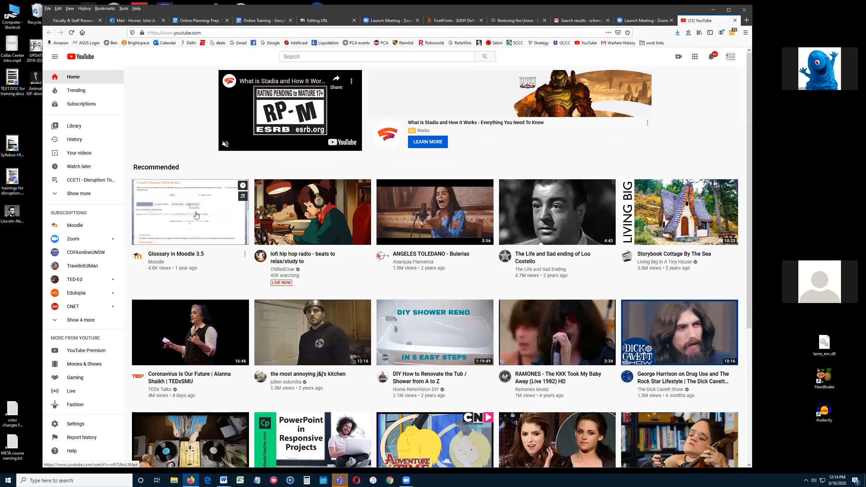
{"action": "left_click", "coordinate": [197, 214]}
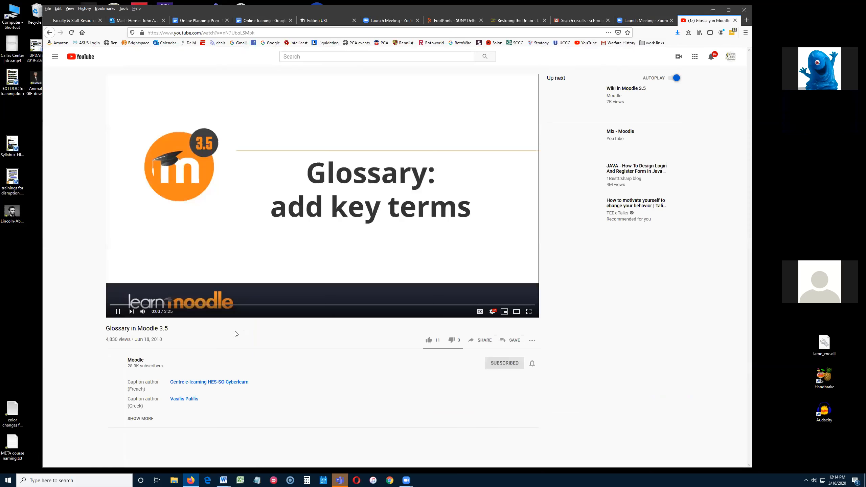
{"action": "left_click", "coordinate": [116, 311]}
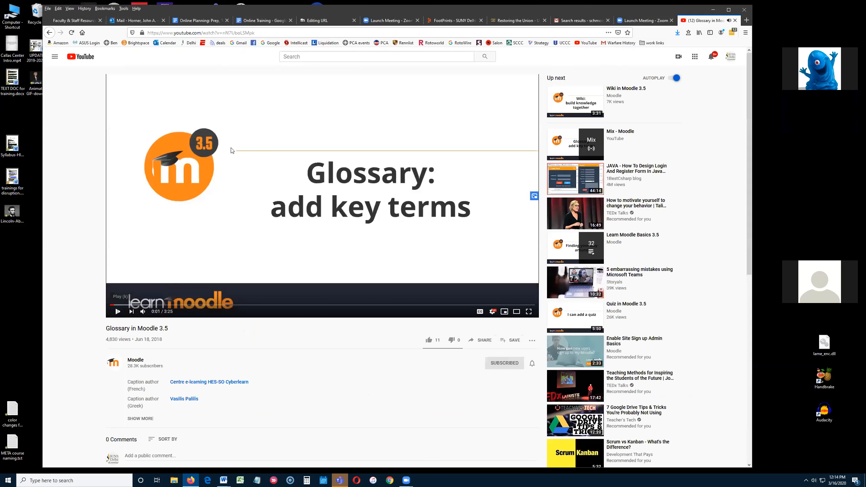
Copy the YouTube video's web address and paste it as the external URL of the new Moodle resource
{"action": "left_click", "coordinate": [258, 32]}
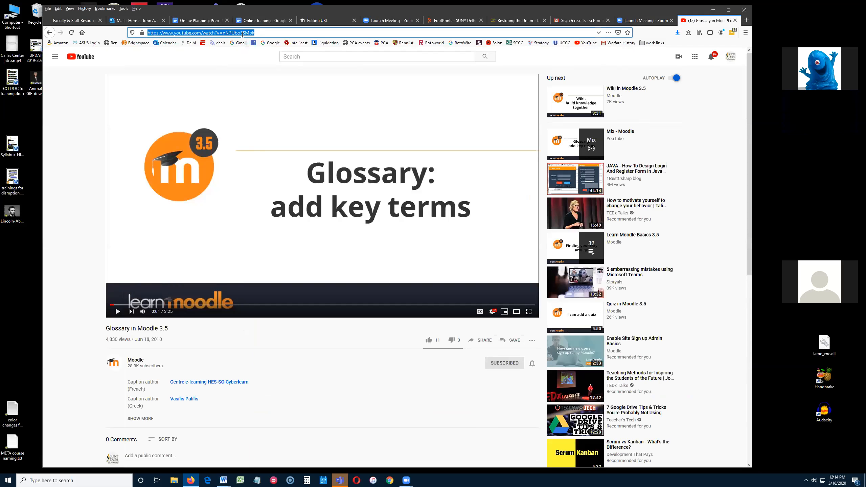
{"action": "right_click", "coordinate": [221, 31]}
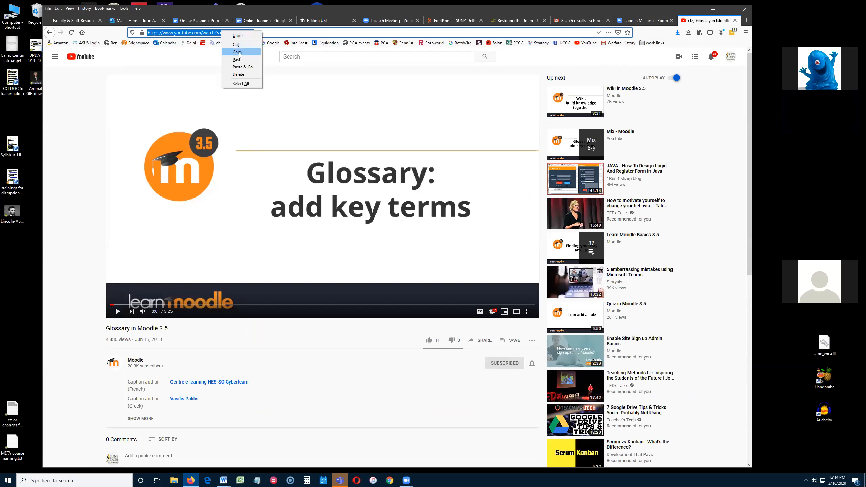
{"action": "left_click", "coordinate": [237, 53]}
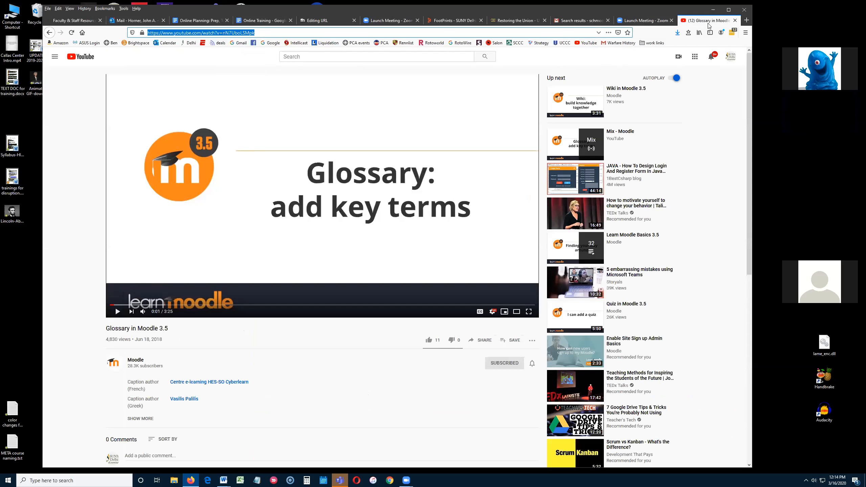
{"action": "left_click", "coordinate": [313, 21]}
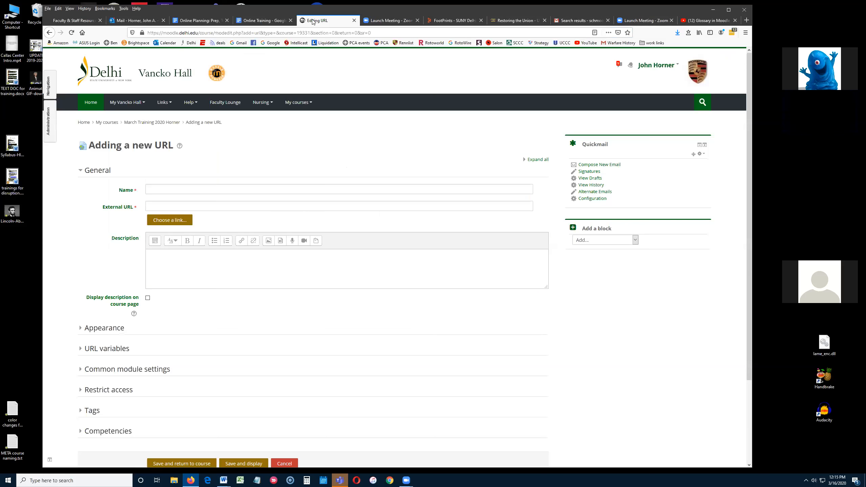
{"action": "left_click", "coordinate": [166, 206]}
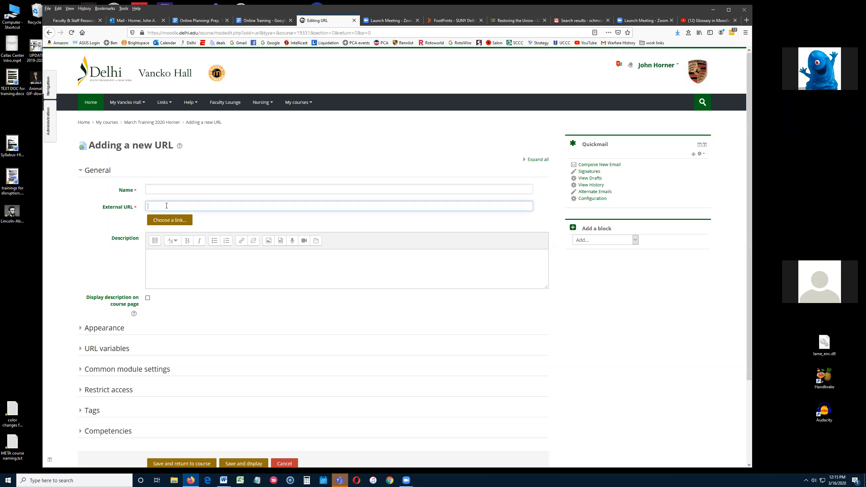
{"action": "key", "text": "ctrl+v"}
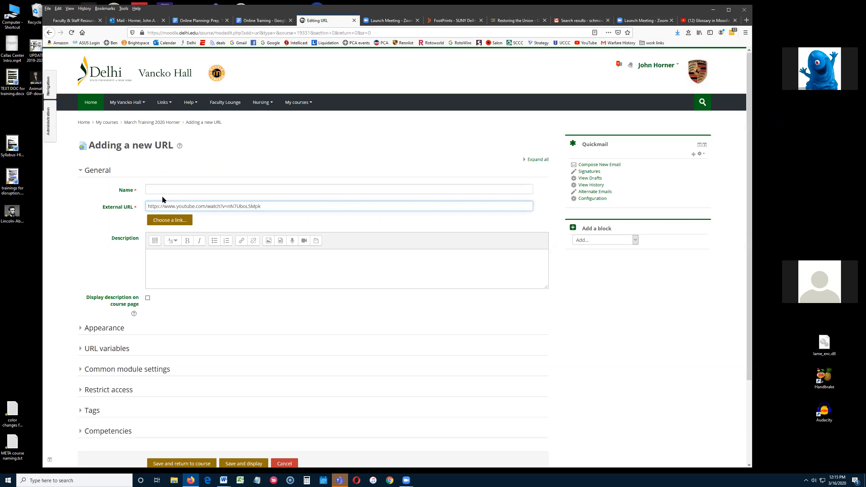
Name the URL resource "a video", describe it as "this is a video", and enable displaying the description on the course page
{"action": "left_click", "coordinate": [166, 189]}
{"action": "type", "text": "a vid"}
{"action": "left_click", "coordinate": [180, 262]}
{"action": "type", "text": "this is a video"}
{"action": "left_click", "coordinate": [147, 298]}
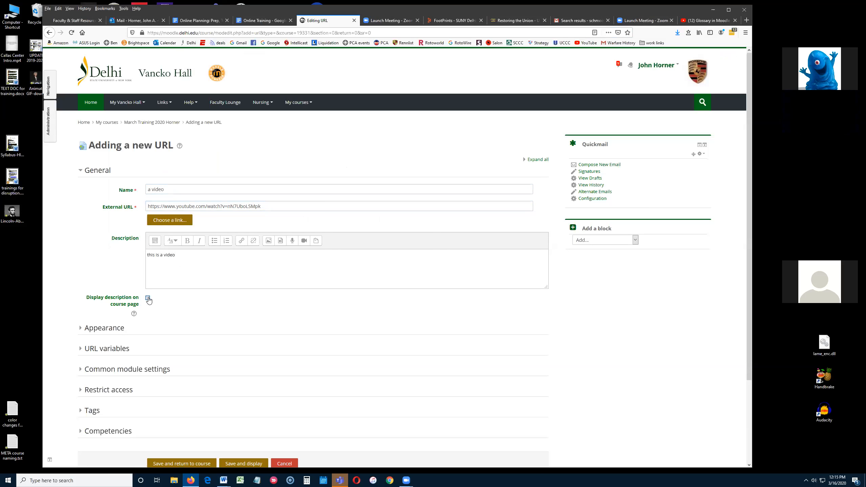
Set the URL resource's display to "In pop-up", then save it and return to the course
{"action": "left_click", "coordinate": [104, 328]}
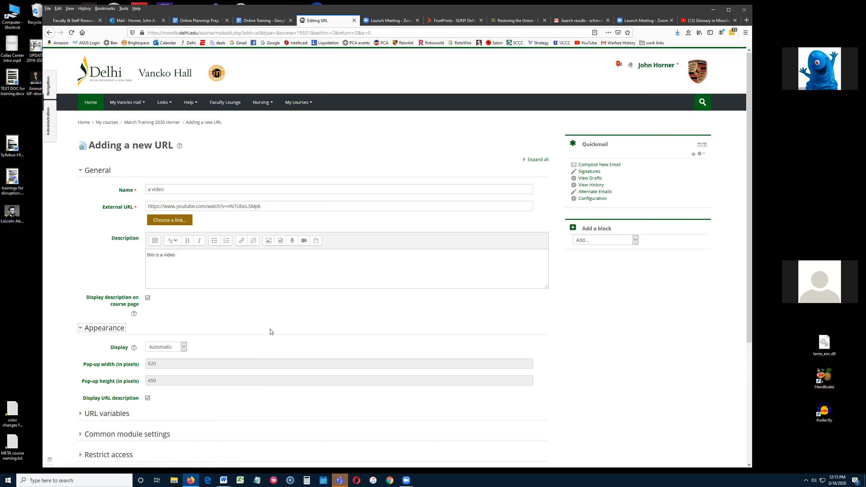
{"action": "scroll", "coordinate": [271, 332], "scroll_direction": "down", "scroll_amount": 3}
{"action": "left_click", "coordinate": [181, 246]}
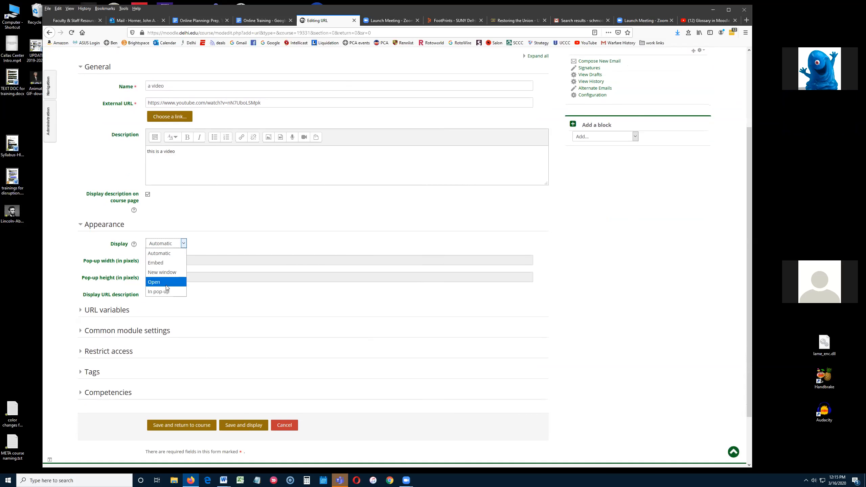
{"action": "left_click", "coordinate": [160, 291]}
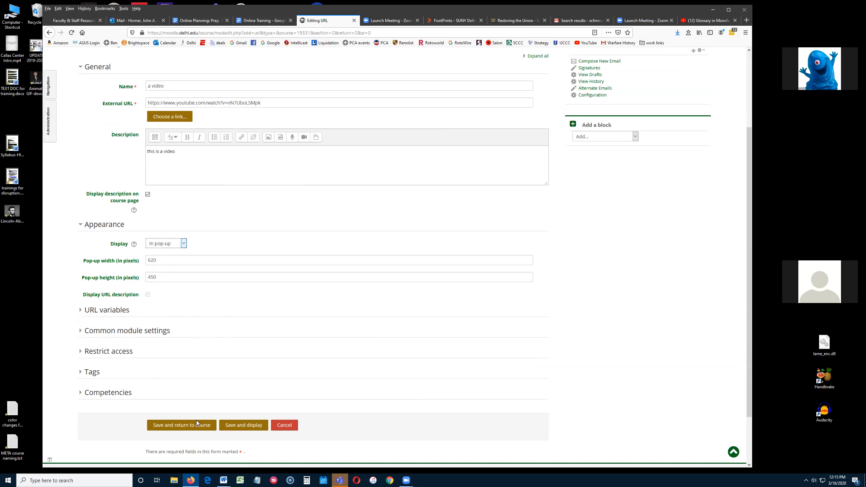
{"action": "left_click", "coordinate": [189, 428]}
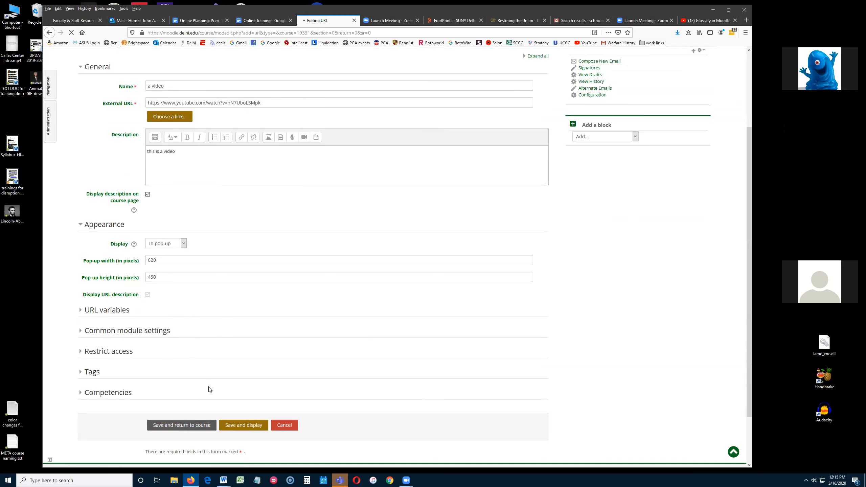
Test the "a video" link on the course page, enlarge its pop-up window, and close it
{"action": "scroll", "coordinate": [215, 279], "scroll_direction": "up", "scroll_amount": 1}
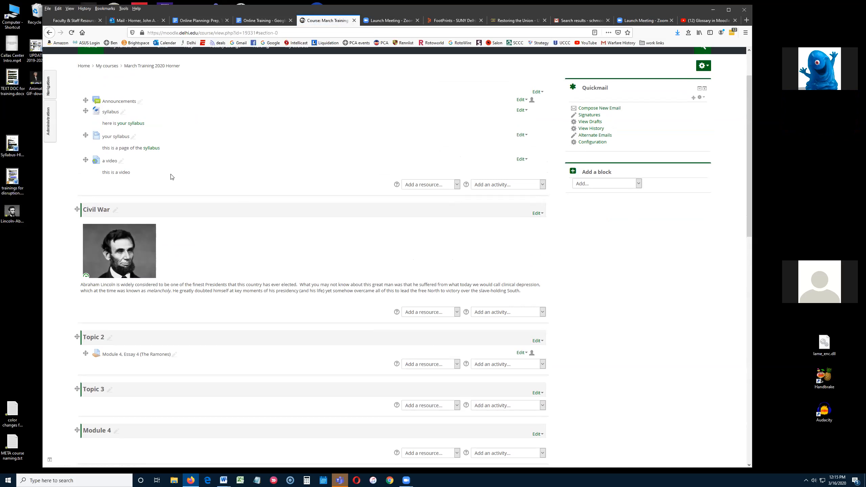
{"action": "left_click", "coordinate": [110, 163]}
{"action": "left_click_drag", "start_coordinate": [152, 5], "coordinate": [245, 75]}
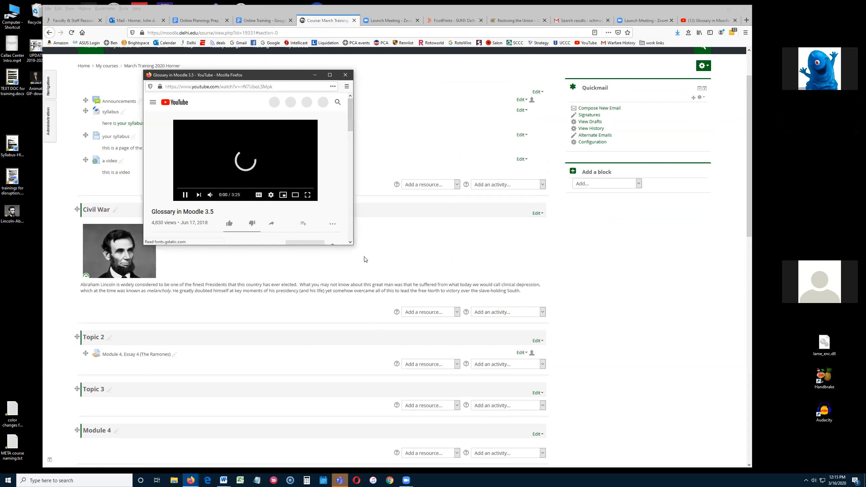
{"action": "left_click_drag", "start_coordinate": [353, 245], "coordinate": [630, 435]}
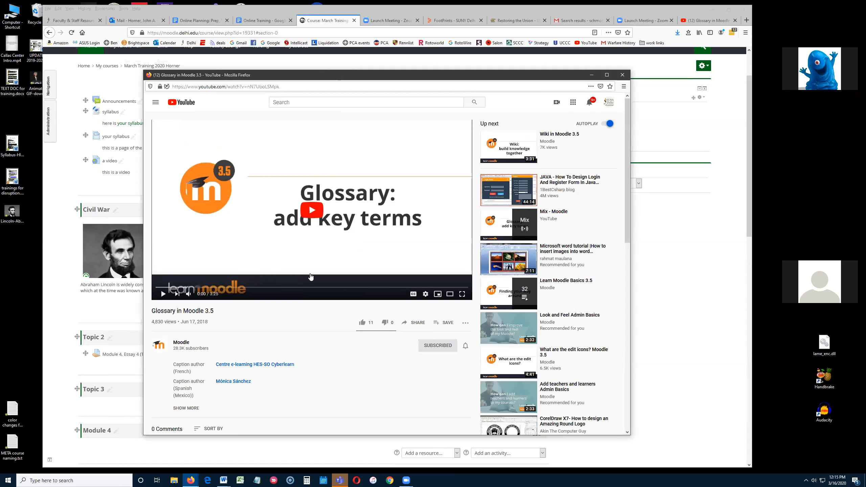
{"action": "left_click", "coordinate": [622, 75]}
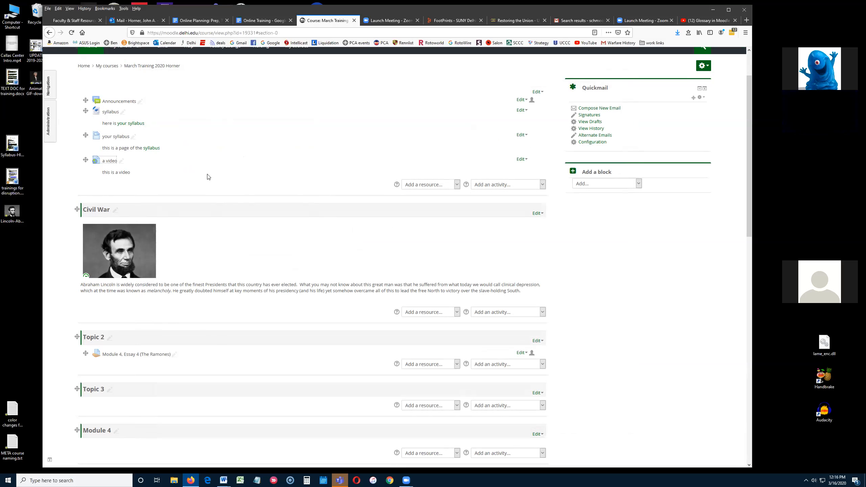
{"action": "left_click", "coordinate": [107, 164]}
Look over the OpenStax U.S. History page "16.1 Restoring the Union" and copy its web address
{"action": "left_click", "coordinate": [529, 20]}
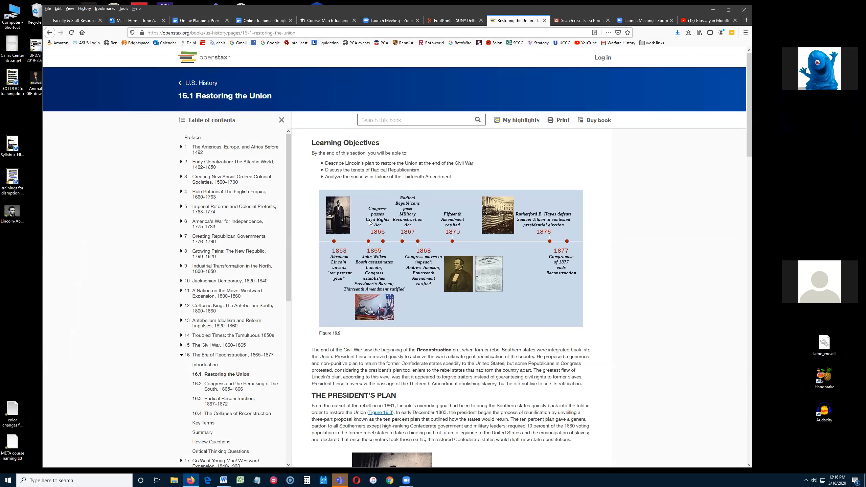
{"action": "scroll", "coordinate": [369, 222], "scroll_direction": "down", "scroll_amount": 4}
{"action": "scroll", "coordinate": [370, 220], "scroll_direction": "up", "scroll_amount": 4}
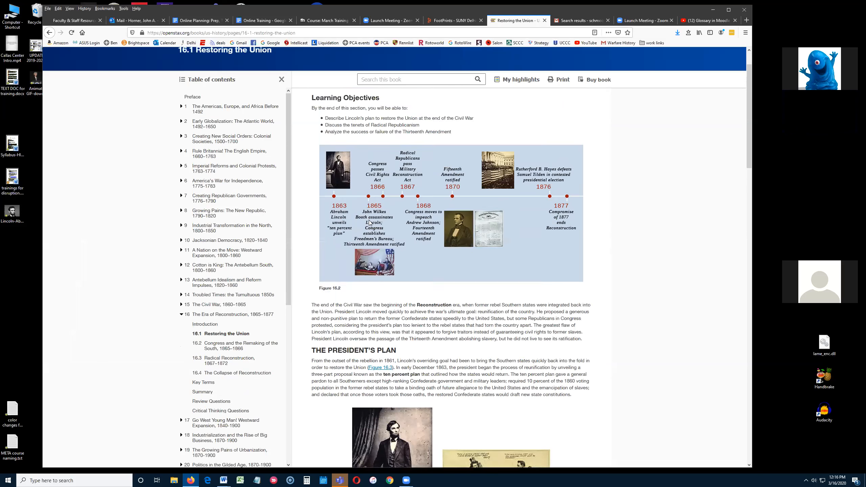
{"action": "scroll", "coordinate": [224, 288], "scroll_direction": "down", "scroll_amount": 5}
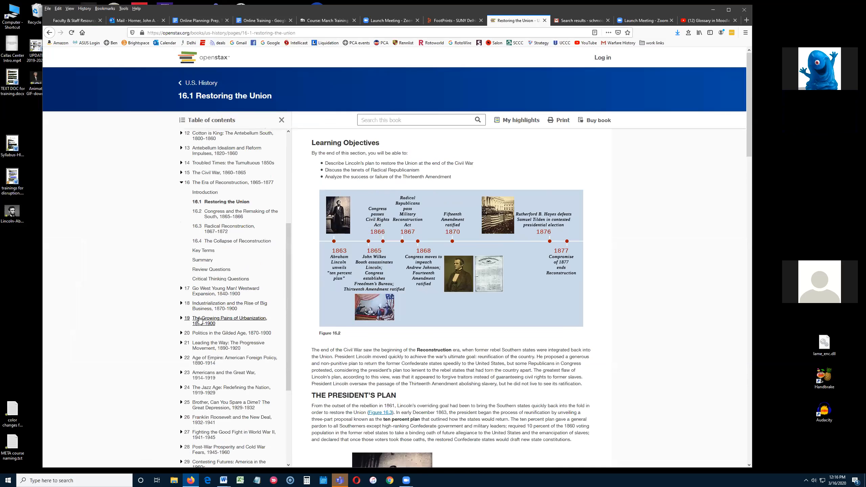
{"action": "scroll", "coordinate": [228, 207], "scroll_direction": "up", "scroll_amount": 4}
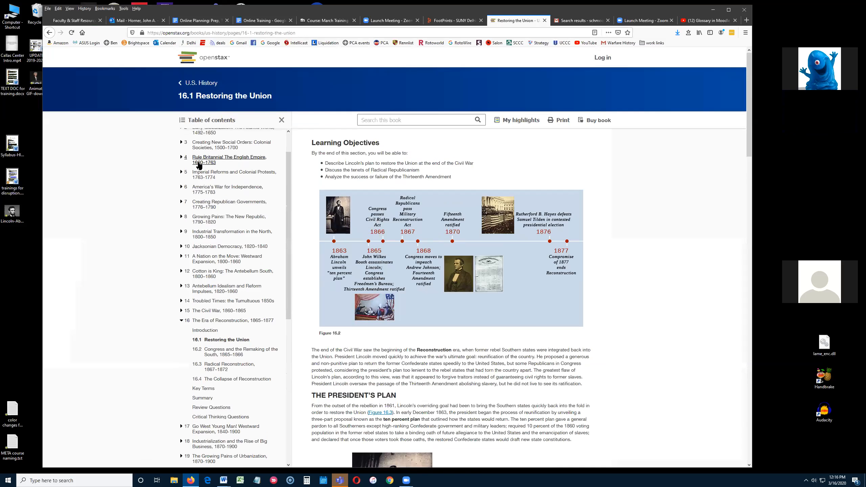
{"action": "left_click", "coordinate": [223, 33]}
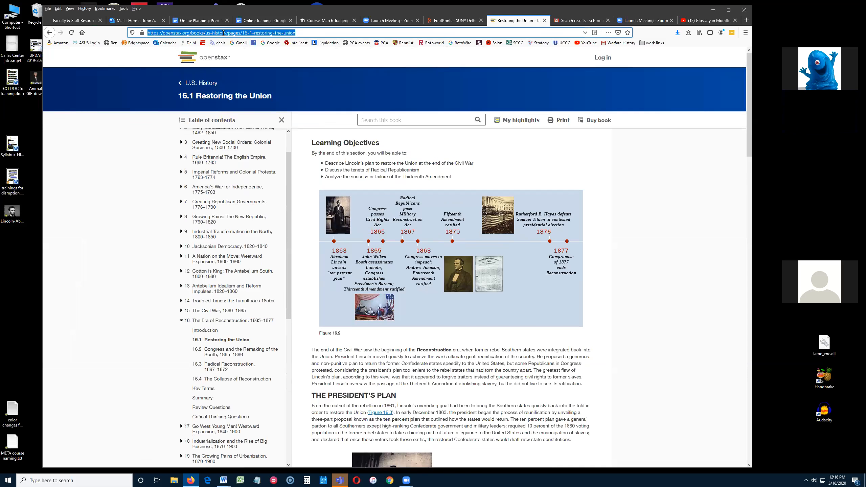
{"action": "right_click", "coordinate": [224, 33]}
{"action": "left_click", "coordinate": [249, 56]}
Return to the Moodle course, add a URL resource to the section above "Civil War", and paste the copied address as its external URL
{"action": "left_click", "coordinate": [326, 20]}
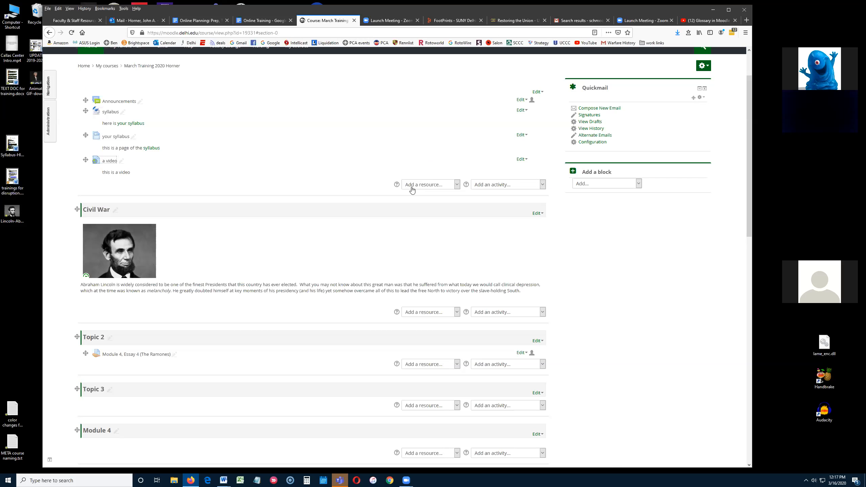
{"action": "left_click", "coordinate": [457, 185]}
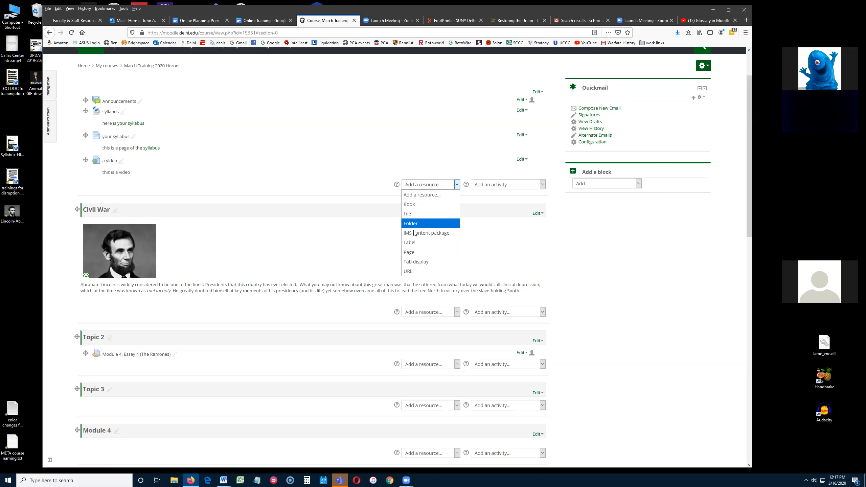
{"action": "left_click", "coordinate": [409, 272]}
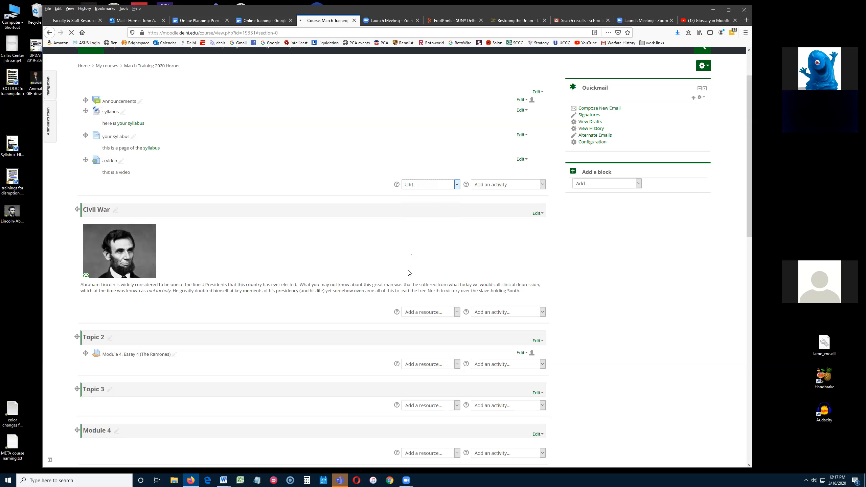
{"action": "left_click", "coordinate": [175, 205]}
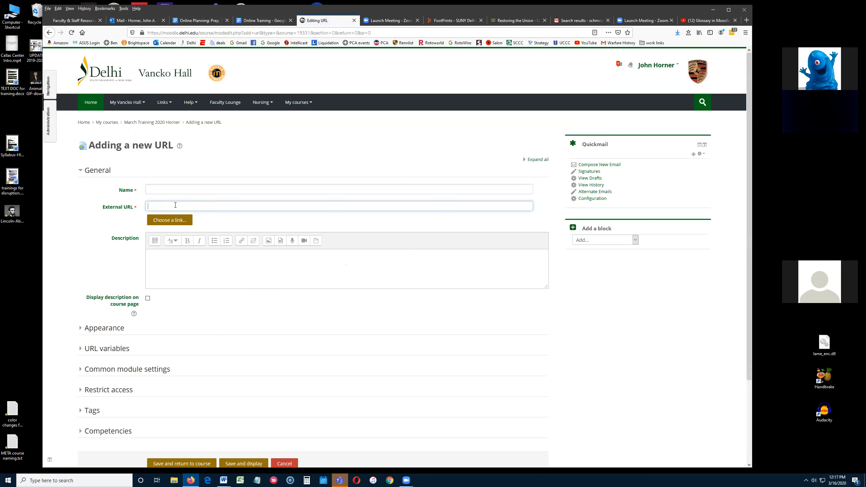
{"action": "key", "text": "ctrl+v"}
Name the URL resource "your text", describe it as "this is your text", and enable displaying the description on the course page
{"action": "left_click", "coordinate": [192, 188]}
{"action": "type", "text": "your te"}
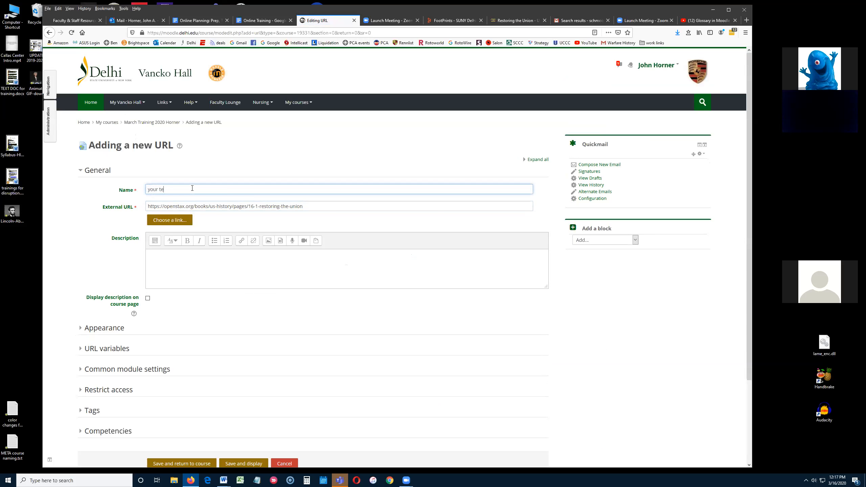
{"action": "type", "text": "xtthis is your text"}
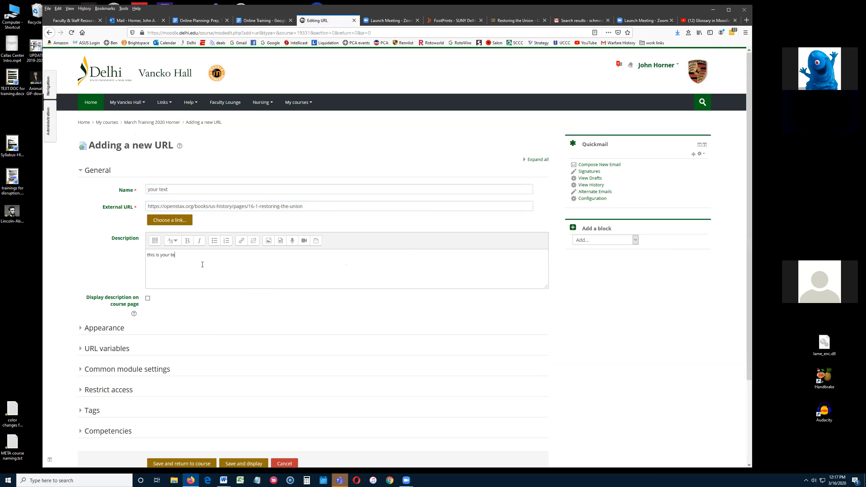
{"action": "left_click", "coordinate": [147, 297]}
Set the "your text" resource's display to "In pop-up", then save it and return to the course
{"action": "left_click", "coordinate": [104, 332]}
{"action": "left_click", "coordinate": [180, 348]}
{"action": "left_click", "coordinate": [161, 395]}
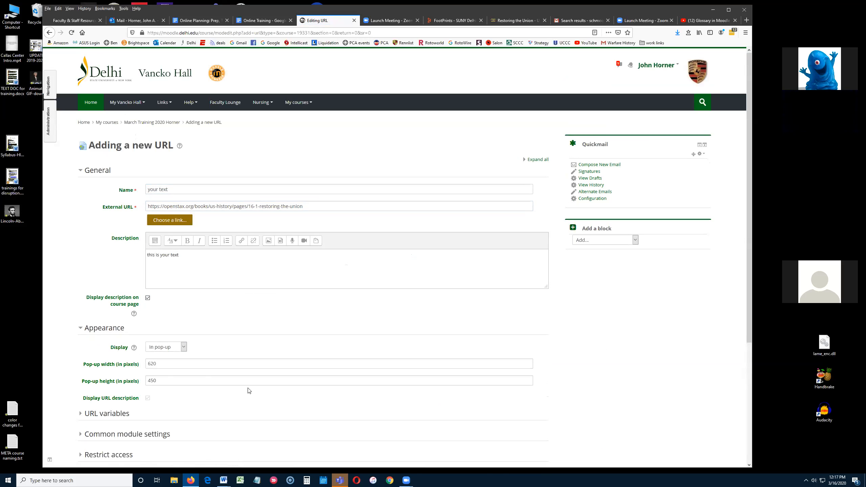
{"action": "scroll", "coordinate": [248, 389], "scroll_direction": "down", "scroll_amount": 4}
{"action": "left_click", "coordinate": [173, 394]}
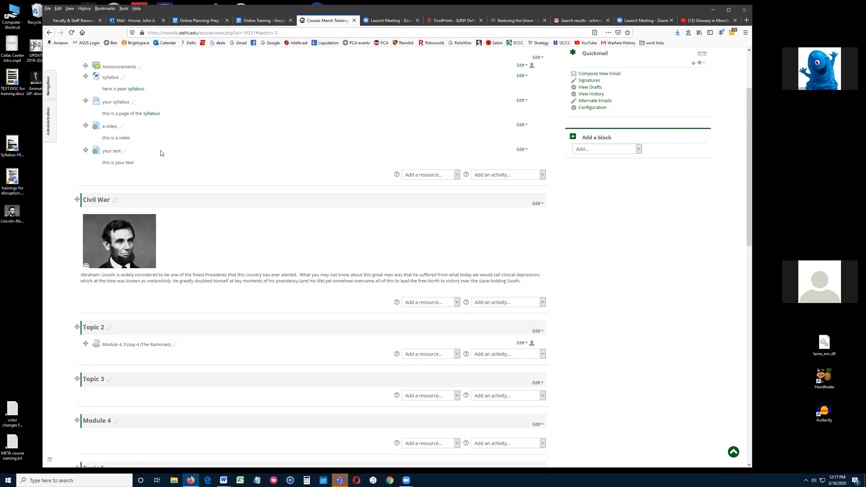
Test the "your text" link on the course page, enlarge its pop-up window, and close it
{"action": "left_click", "coordinate": [113, 152]}
{"action": "left_click_drag", "start_coordinate": [257, 173], "coordinate": [335, 245]}
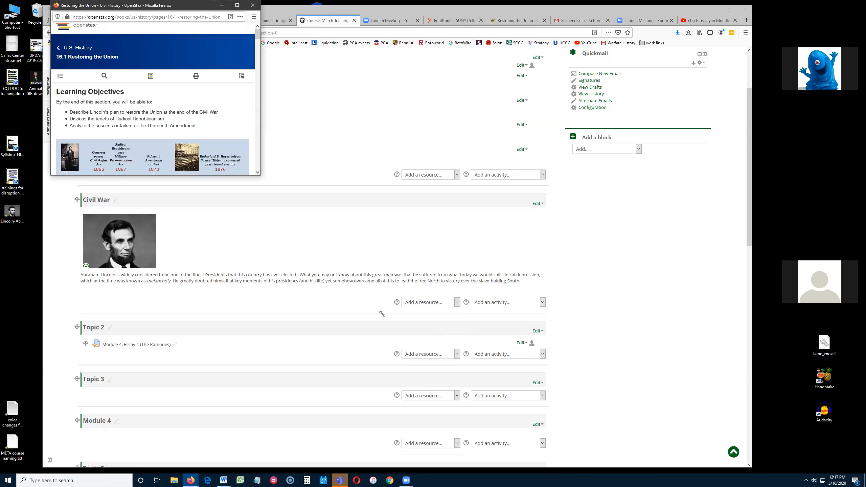
{"action": "left_click_drag", "start_coordinate": [382, 314], "coordinate": [381, 313]}
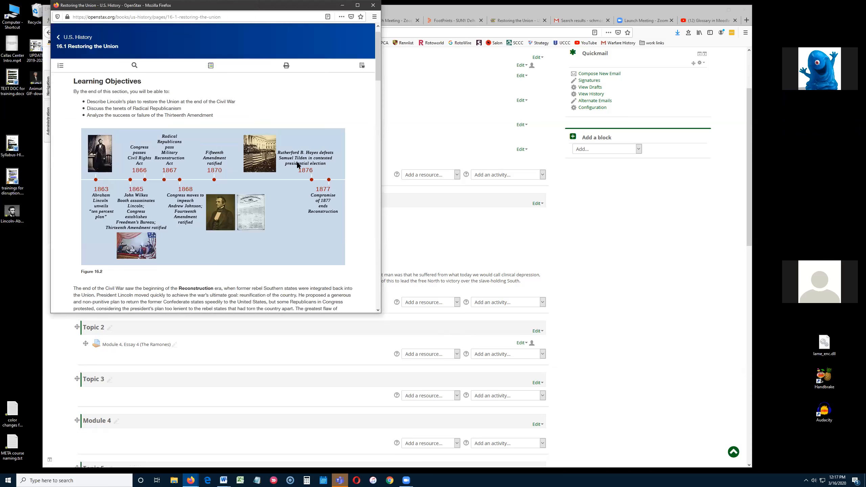
{"action": "left_click", "coordinate": [374, 6]}
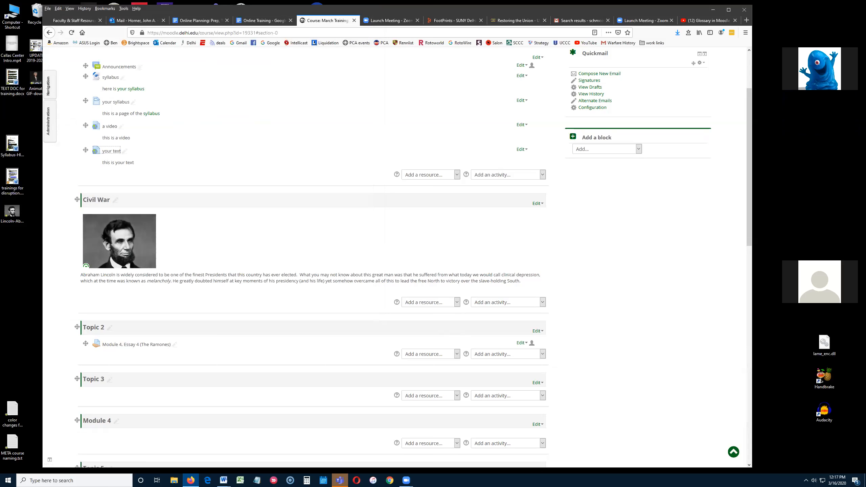
Start a new Quickmail email, adding all potential recipients and then removing them all
{"action": "left_click", "coordinate": [0, 316]}
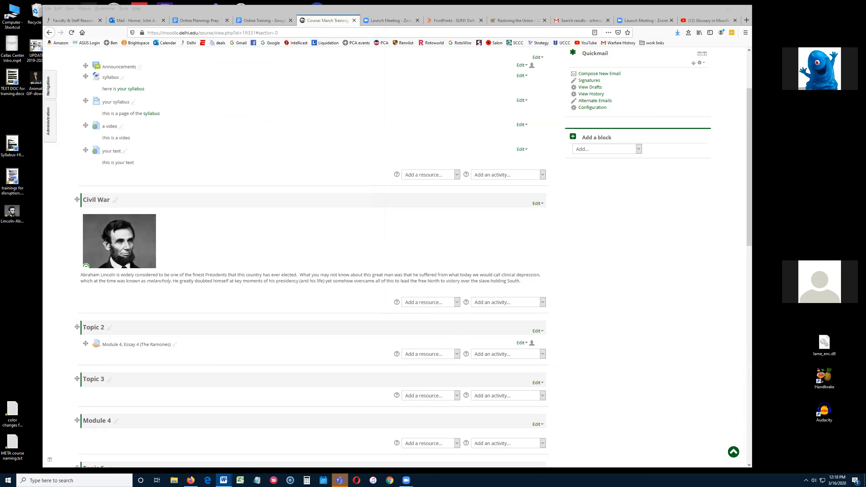
{"action": "scroll", "coordinate": [668, 214], "scroll_direction": "up", "scroll_amount": 1}
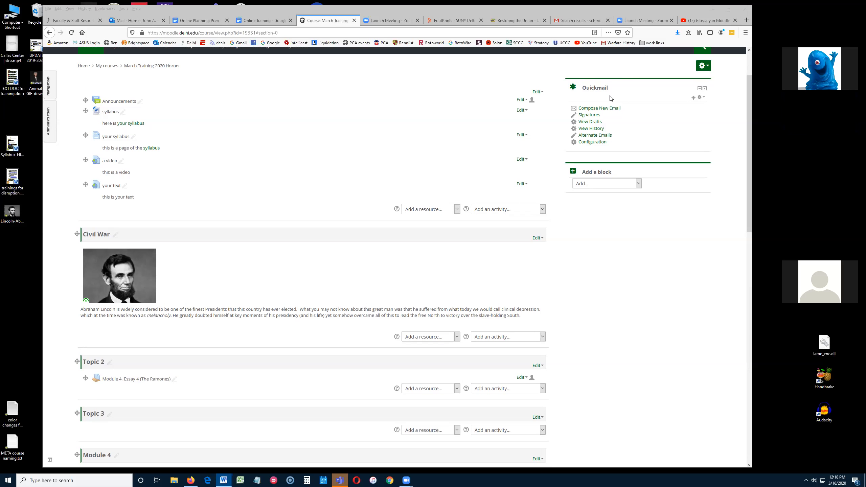
{"action": "left_click", "coordinate": [592, 110]}
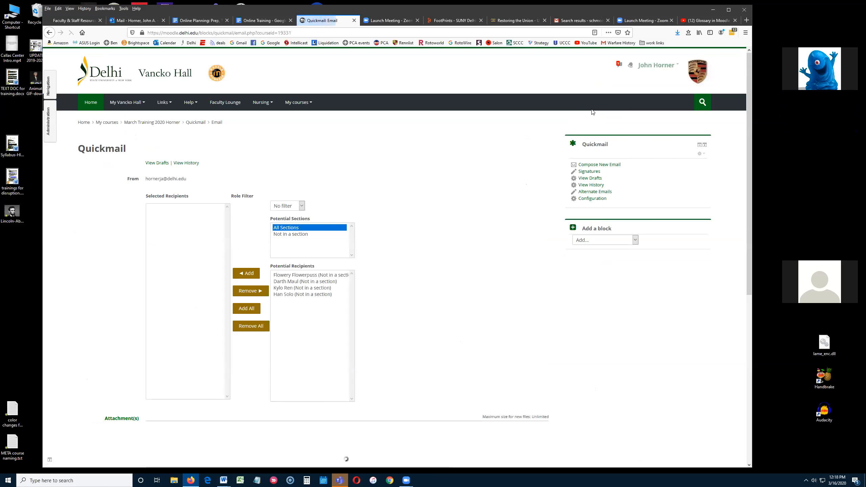
{"action": "scroll", "coordinate": [442, 231], "scroll_direction": "down", "scroll_amount": 3}
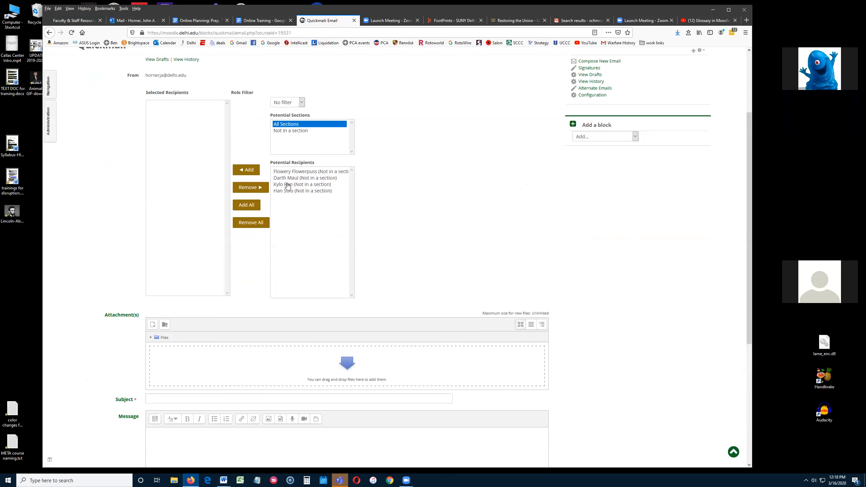
{"action": "left_click", "coordinate": [246, 204]}
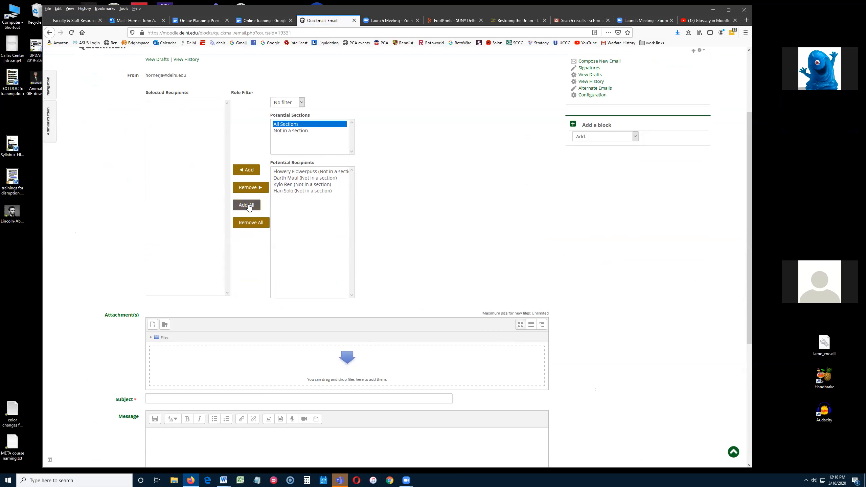
{"action": "left_click", "coordinate": [250, 222]}
Add the first, second and fourth potential recipients to the email's selected recipients
{"action": "left_click", "coordinate": [293, 172]}
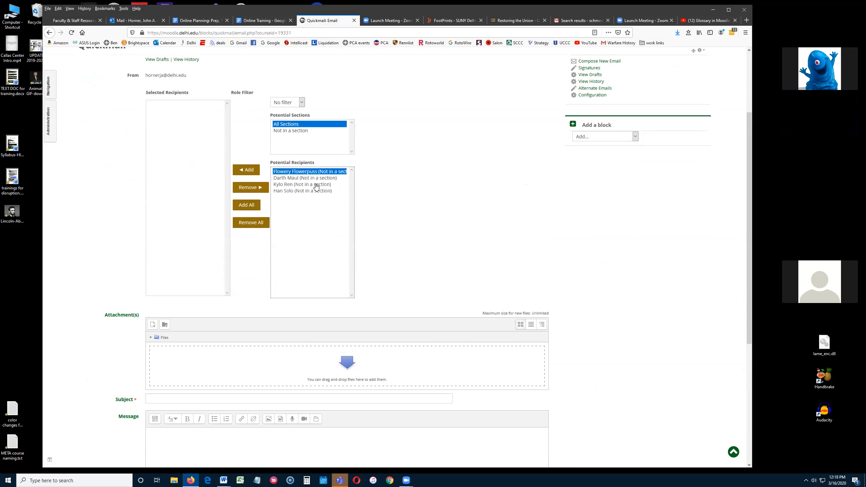
{"action": "left_click", "coordinate": [306, 178], "text": "ctrl"}
{"action": "left_click", "coordinate": [308, 191], "text": "ctrl"}
{"action": "left_click", "coordinate": [253, 177]}
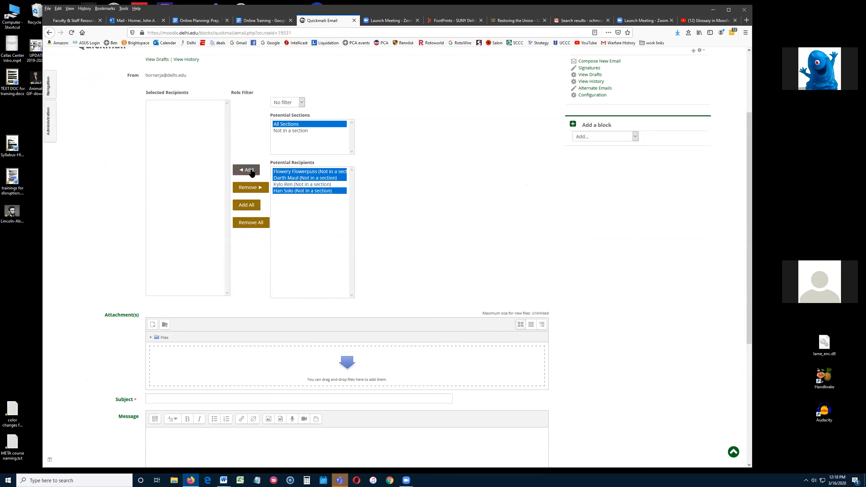
Enter "hello" as the email's subject and "message" as its message text
{"action": "scroll", "coordinate": [262, 284], "scroll_direction": "down", "scroll_amount": 1}
{"action": "scroll", "coordinate": [262, 285], "scroll_direction": "down", "scroll_amount": 5}
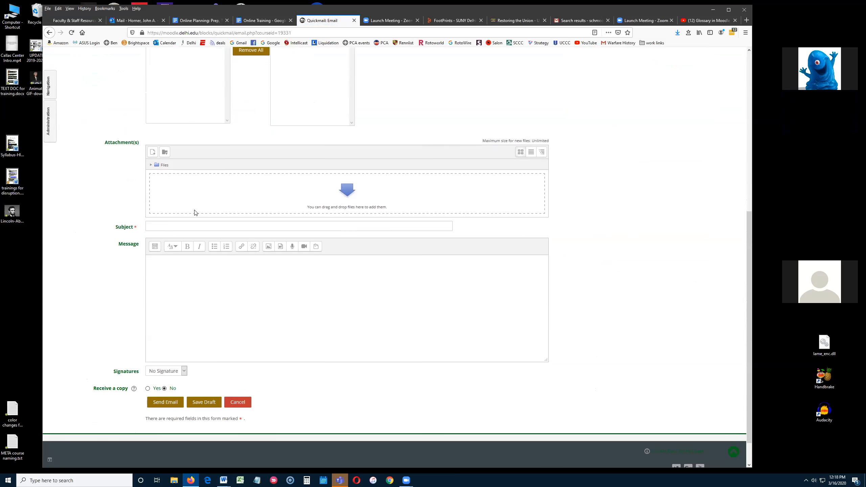
{"action": "left_click", "coordinate": [159, 226]}
{"action": "type", "text": "hello"}
{"action": "left_click", "coordinate": [216, 286]}
{"action": "type", "text": "message"}
Choose to receive a copy of the email and send it
{"action": "scroll", "coordinate": [232, 292], "scroll_direction": "down", "scroll_amount": 2}
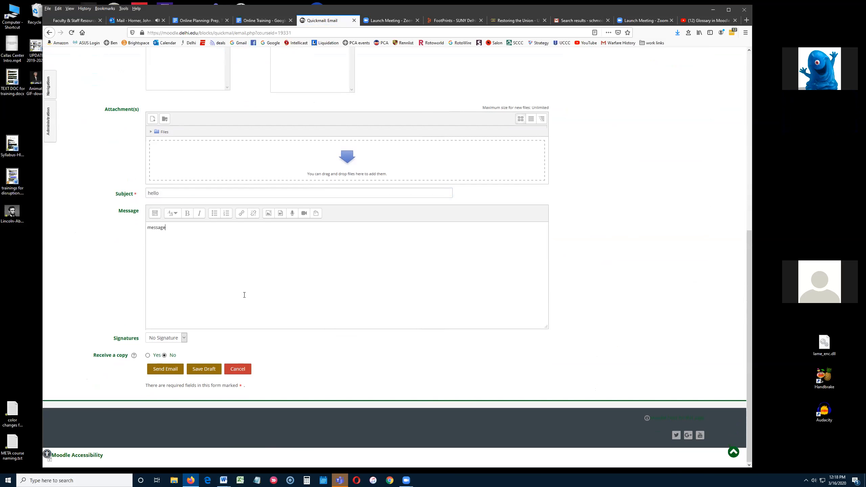
{"action": "left_click", "coordinate": [147, 356]}
{"action": "left_click", "coordinate": [166, 369]}
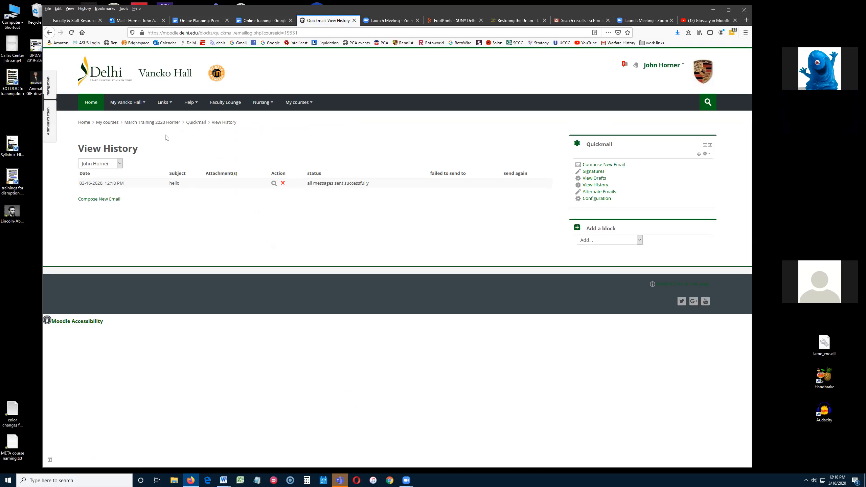
Return to the March Training 2020 course page and add a Forum activity to the section above "Civil War"
{"action": "left_click", "coordinate": [160, 123]}
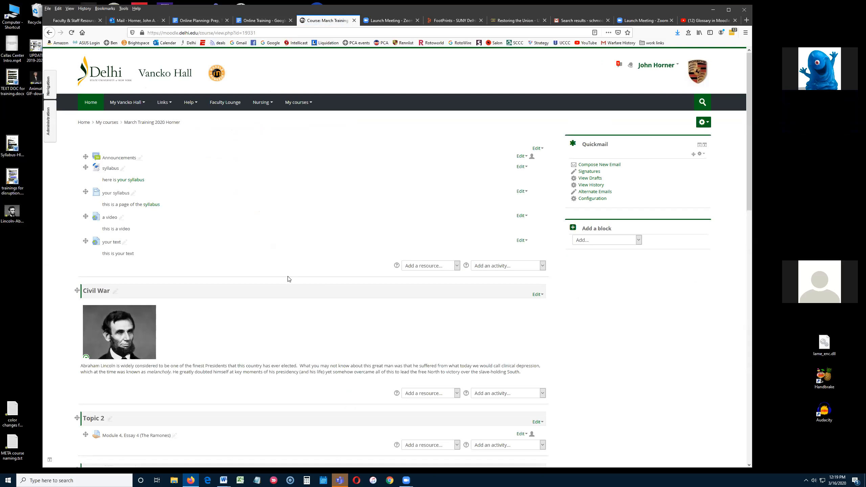
{"action": "scroll", "coordinate": [288, 279], "scroll_direction": "down", "scroll_amount": 3}
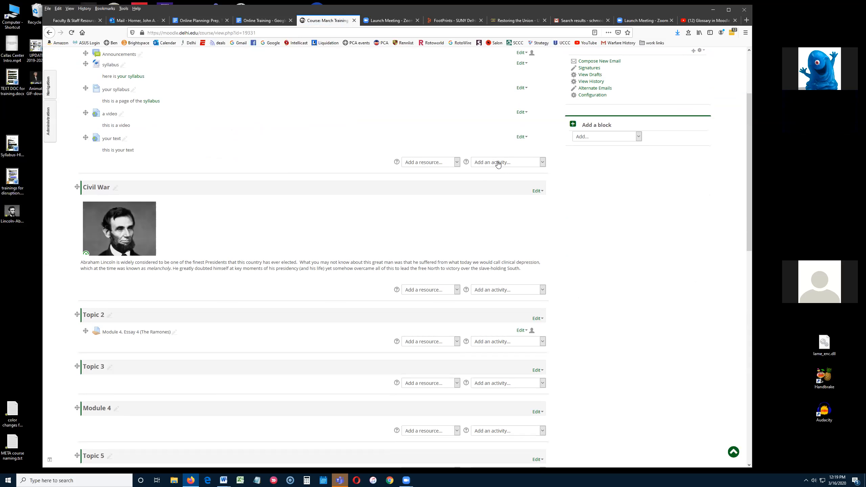
{"action": "left_click", "coordinate": [542, 162]}
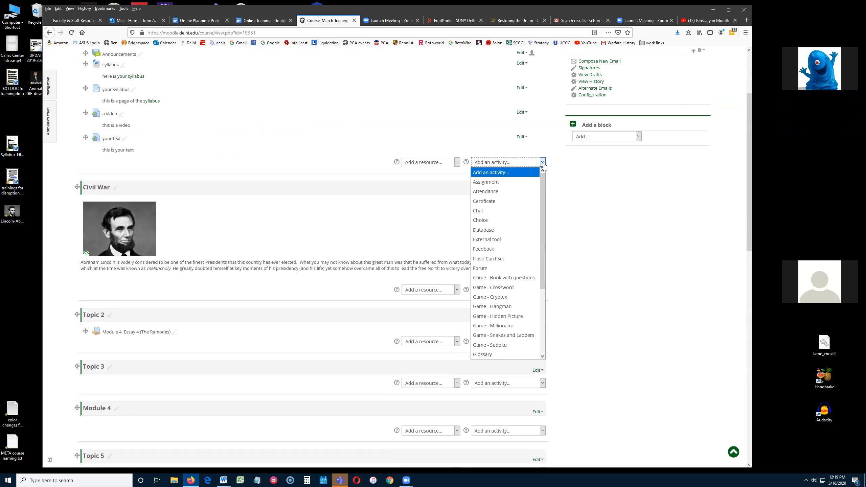
{"action": "scroll", "coordinate": [501, 268], "scroll_direction": "down", "scroll_amount": 3}
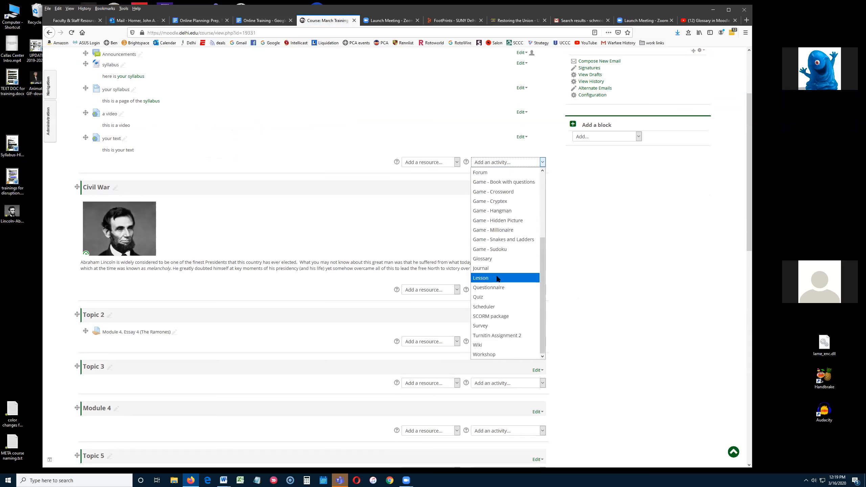
{"action": "scroll", "coordinate": [494, 295], "scroll_direction": "up", "scroll_amount": 3}
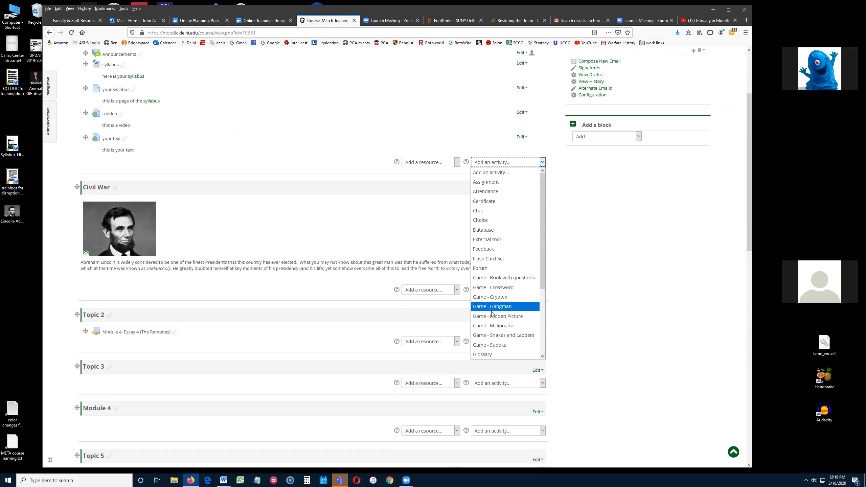
{"action": "left_click", "coordinate": [489, 270]}
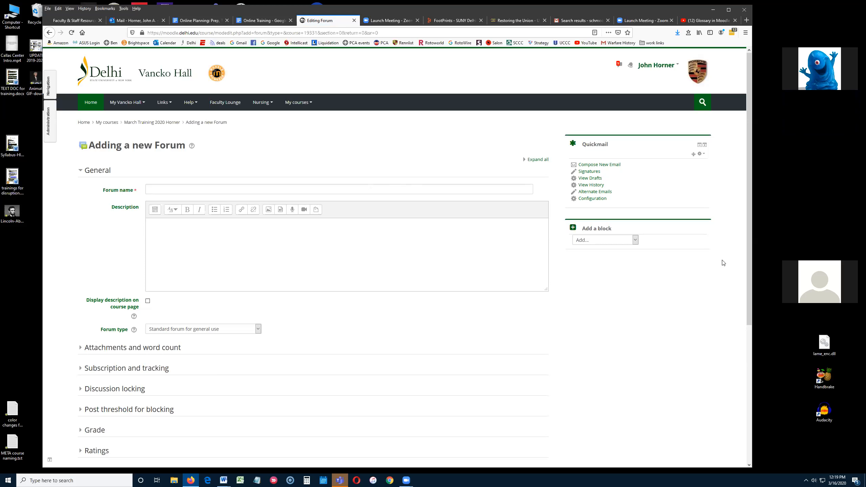
Name the forum "Discxussion #1" and fill its description with the prompt beginning "In the decade after Ronald Reagan left office"
{"action": "key", "text": "alt+Tab"}
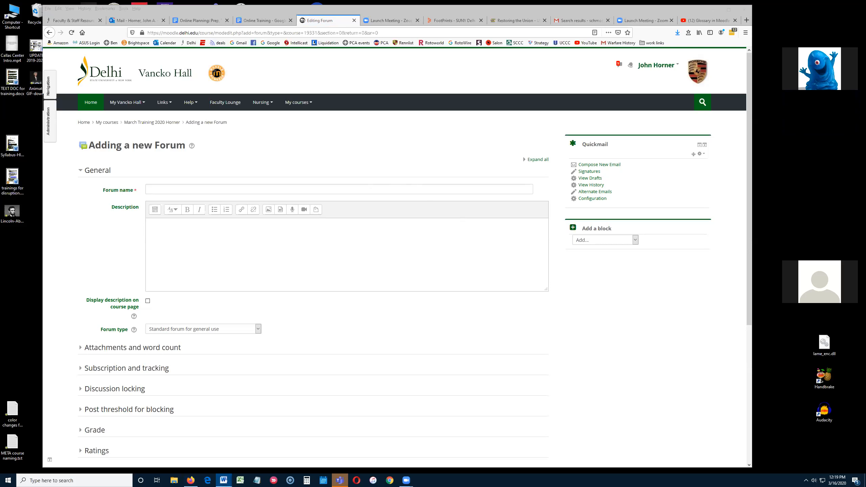
{"action": "left_click", "coordinate": [167, 190]}
{"action": "type", "text": "Discxussion #1"}
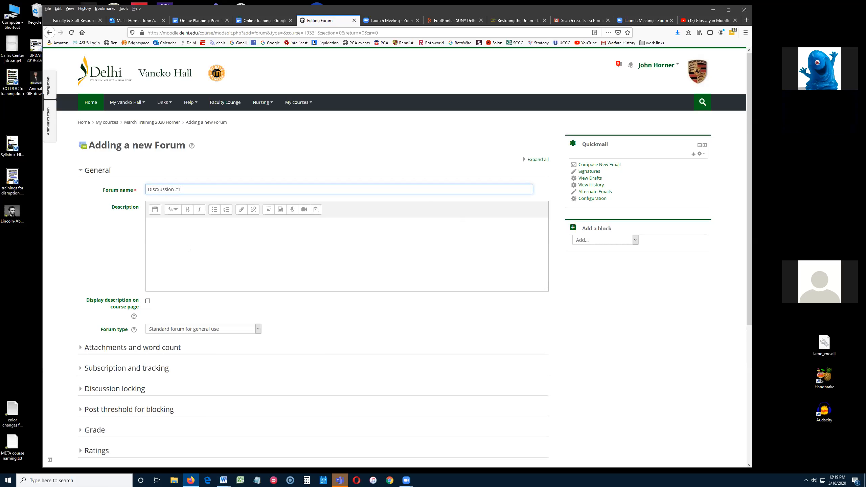
{"action": "left_click", "coordinate": [182, 232]}
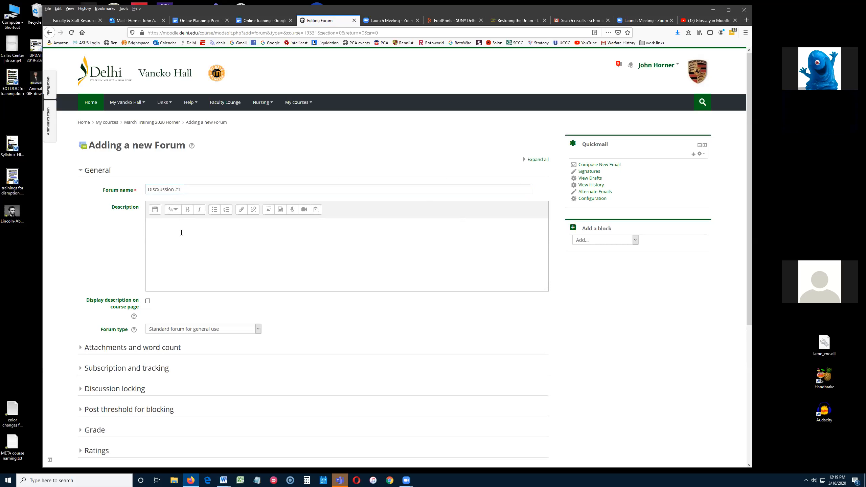
{"action": "type", "text": "In the decade after Ronald Reagan left office, it had become dogma in certain Republican and conservative groups that the man had instituted nothing short of a political and economic revolution in the United States.  (Interestingly, these accolades have largely gone silent of late, but that is a whole other topic that we won't dive into - we'll leave that for historians in the future who may have some perspective.....) Anyway, what was it that Reagan stood for, and what was he able to accomplish that became known as \"Reaganomics\" and the \"Reagan Revolution?\"  A good way to understand his impact is to know the general situation facing the country when he was running against the incumbent Jimmy Carter, if this helps.  Yeah, this is a simple question, but there is plenty of historical stuff to dive into... .looking forwards to your thoughts on this....."}
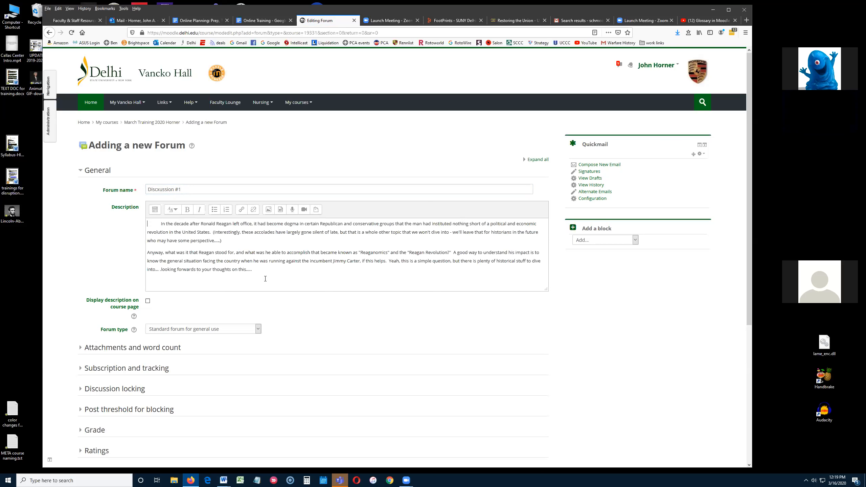
Expand all the forum's settings and choose "Standard forum for general use" as its forum type
{"action": "scroll", "coordinate": [301, 324], "scroll_direction": "down", "scroll_amount": 2}
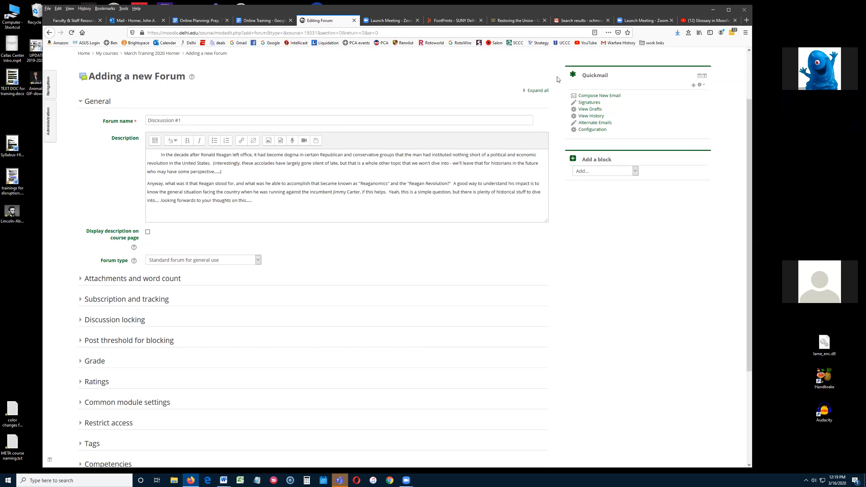
{"action": "left_click", "coordinate": [539, 91]}
{"action": "scroll", "coordinate": [256, 298], "scroll_direction": "down", "scroll_amount": 2}
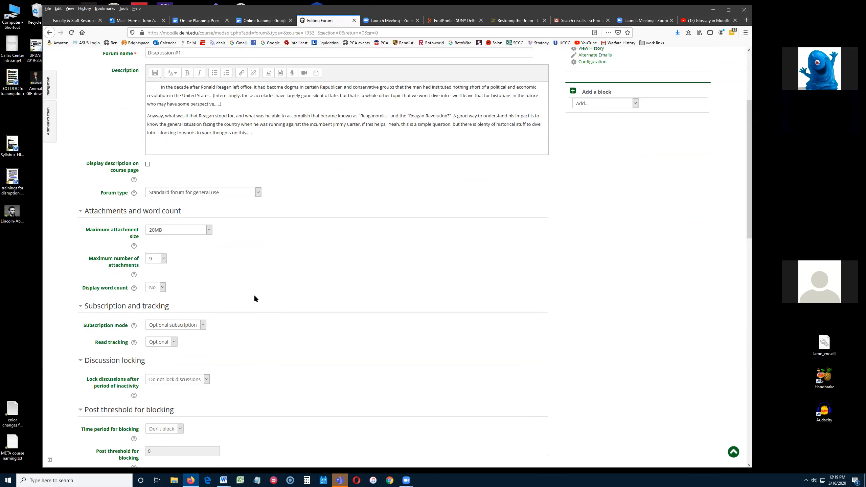
{"action": "scroll", "coordinate": [255, 297], "scroll_direction": "up", "scroll_amount": 1}
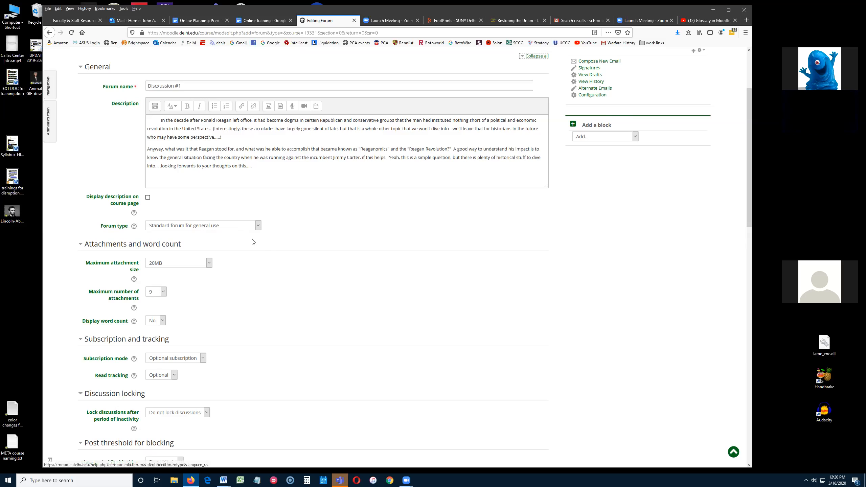
{"action": "left_click", "coordinate": [258, 226]}
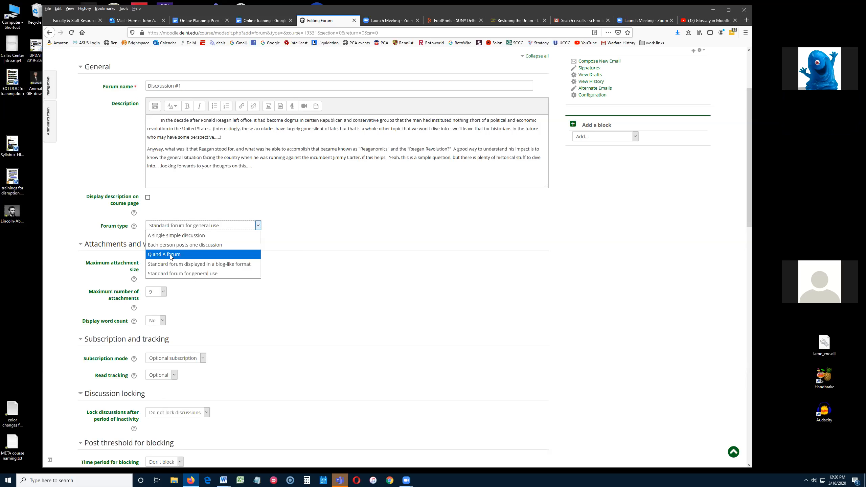
{"action": "left_click", "coordinate": [184, 274]}
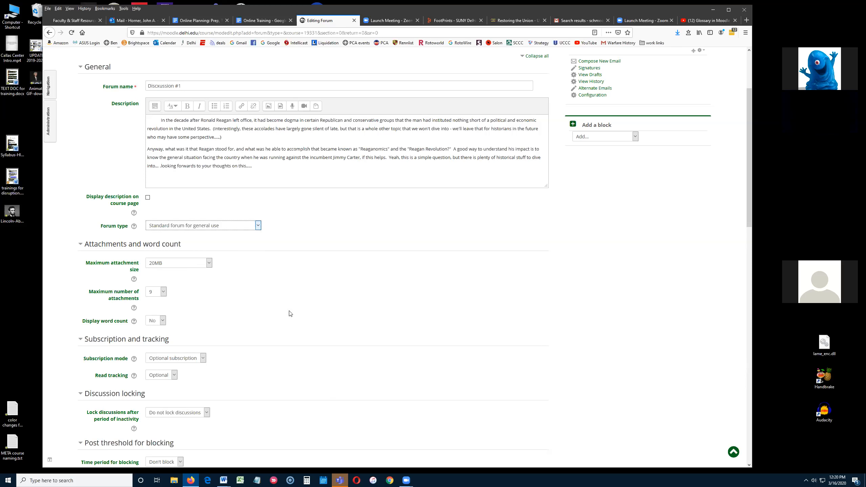
Set the aggregate type in the forum's Ratings settings to Maximum rating
{"action": "scroll", "coordinate": [280, 304], "scroll_direction": "down", "scroll_amount": 3}
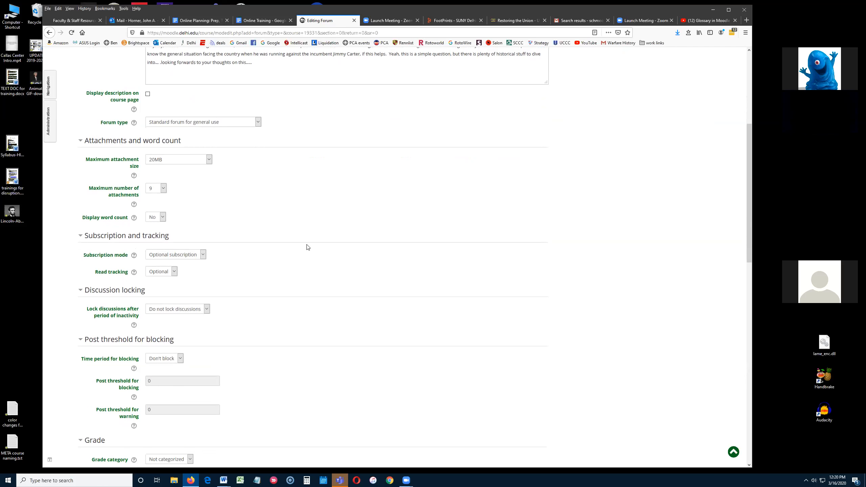
{"action": "scroll", "coordinate": [305, 244], "scroll_direction": "down", "scroll_amount": 7}
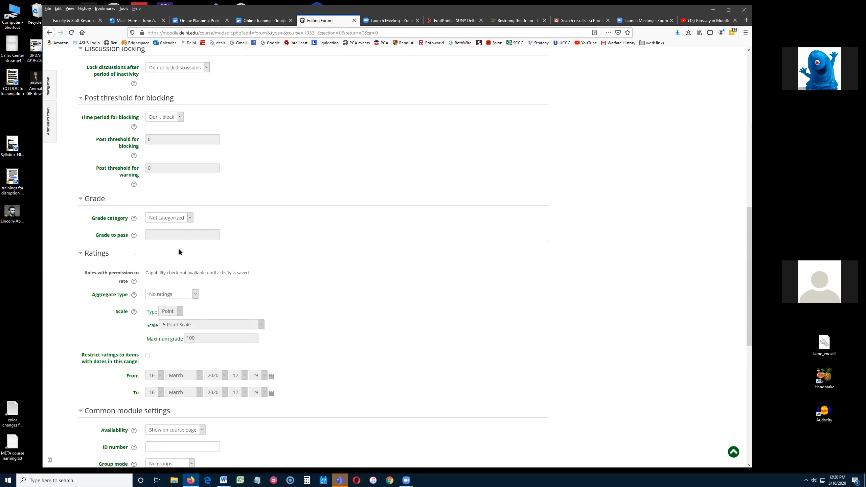
{"action": "left_click", "coordinate": [189, 219]}
{"action": "left_click", "coordinate": [207, 219]}
{"action": "scroll", "coordinate": [210, 218], "scroll_direction": "down", "scroll_amount": 3}
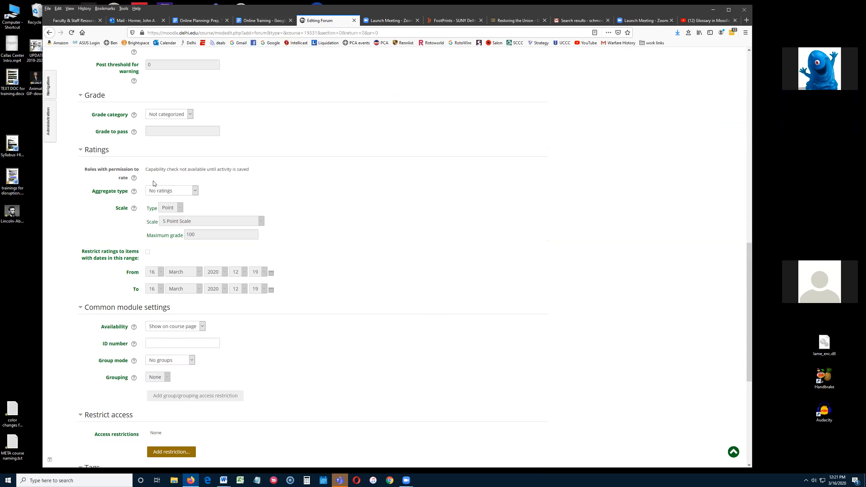
{"action": "left_click", "coordinate": [195, 192]}
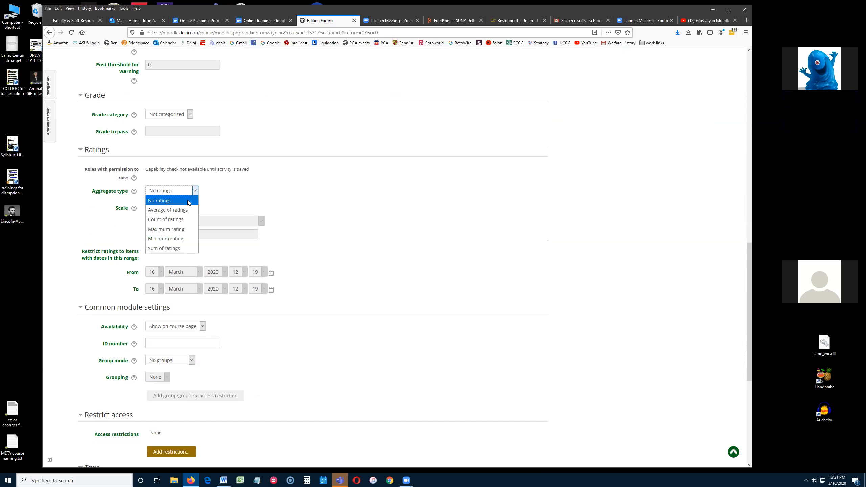
{"action": "left_click", "coordinate": [179, 230]}
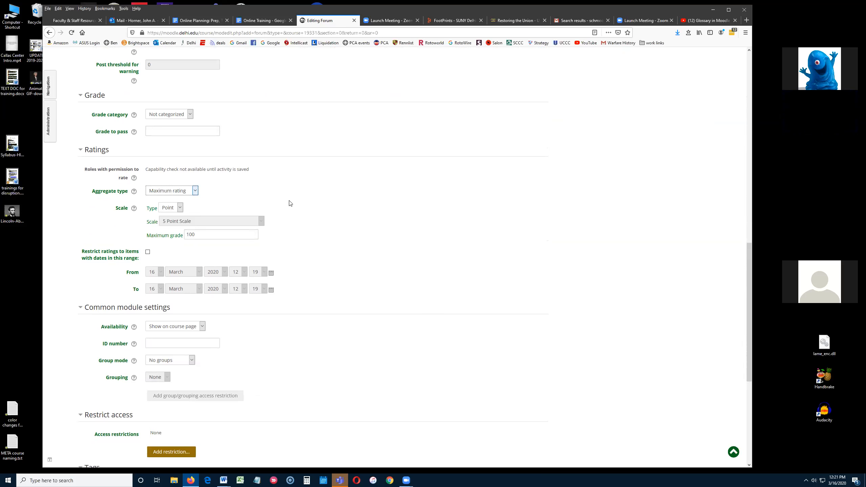
{"action": "left_click", "coordinate": [194, 192]}
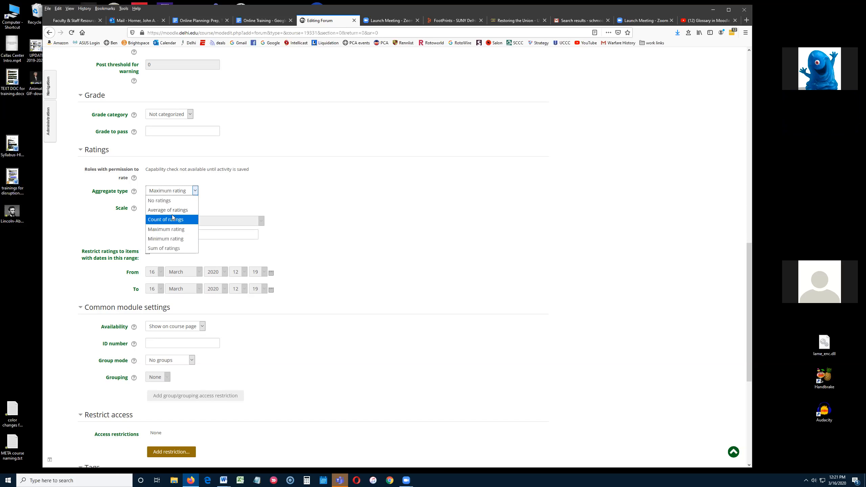
{"action": "left_click", "coordinate": [219, 193]}
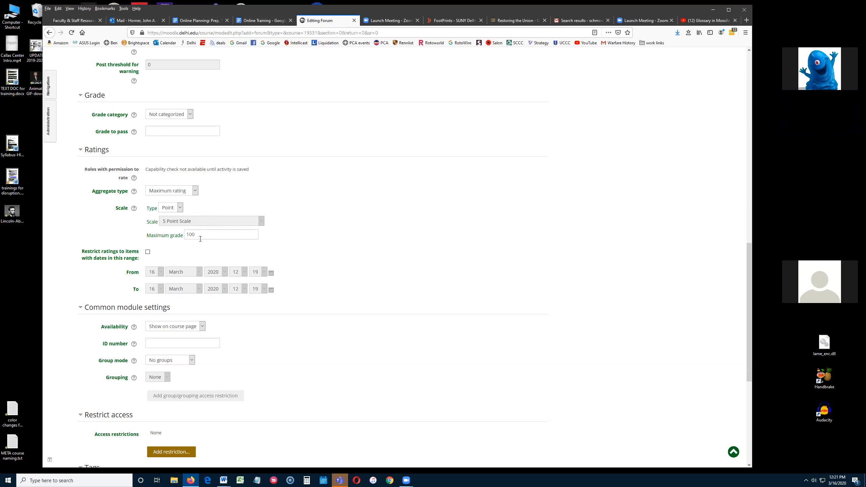
Turn on the word count display for the forum, then save it and return to the course
{"action": "scroll", "coordinate": [201, 239], "scroll_direction": "up", "scroll_amount": 7}
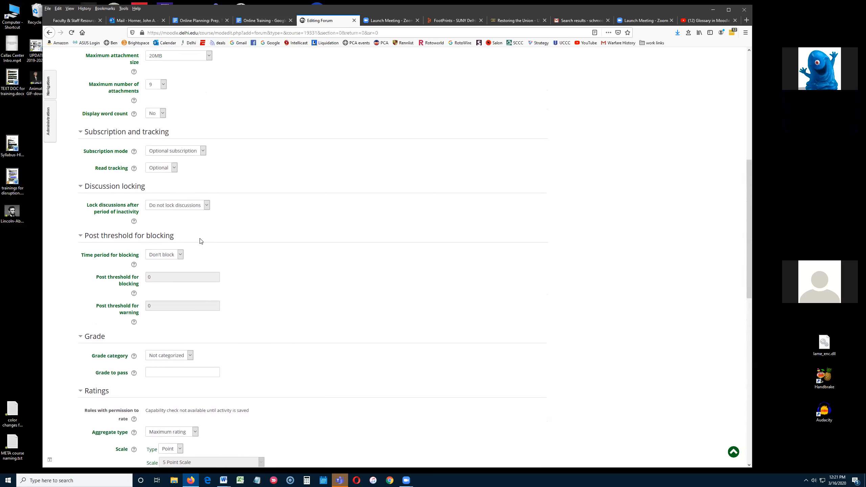
{"action": "scroll", "coordinate": [201, 241], "scroll_direction": "up", "scroll_amount": 2}
{"action": "scroll", "coordinate": [248, 185], "scroll_direction": "up", "scroll_amount": 1}
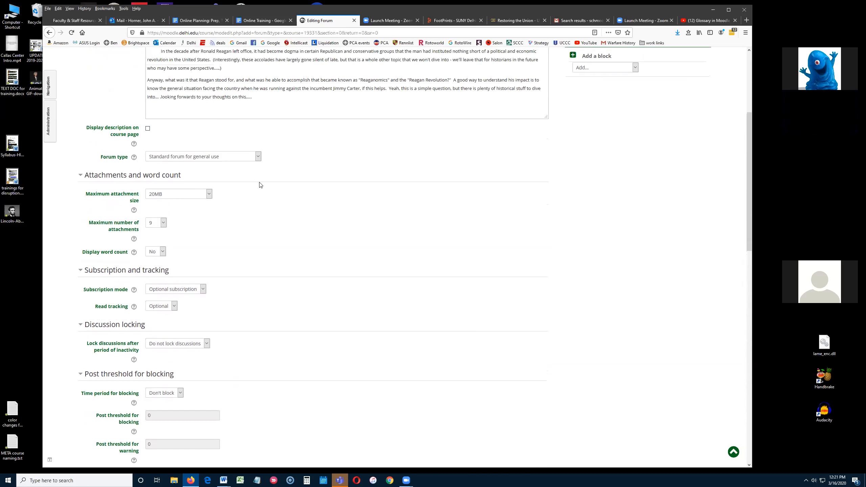
{"action": "left_click", "coordinate": [162, 252]}
{"action": "left_click", "coordinate": [155, 271]}
{"action": "scroll", "coordinate": [236, 251], "scroll_direction": "down", "scroll_amount": 20}
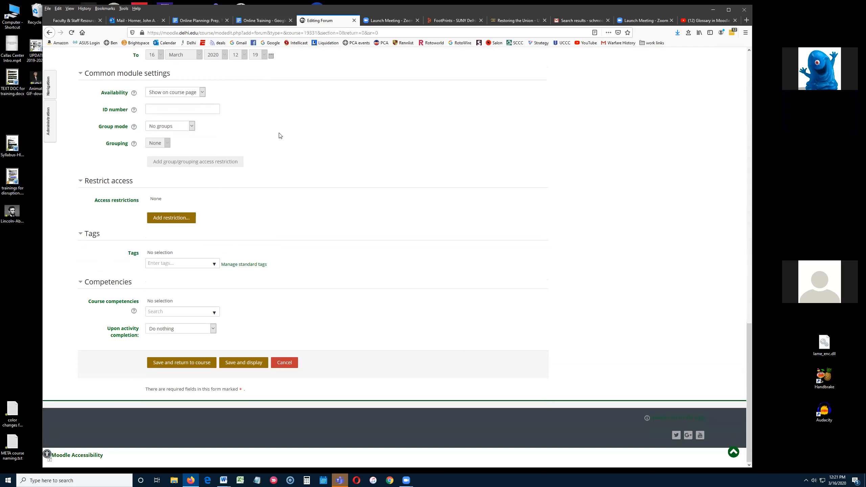
{"action": "left_click", "coordinate": [183, 362]}
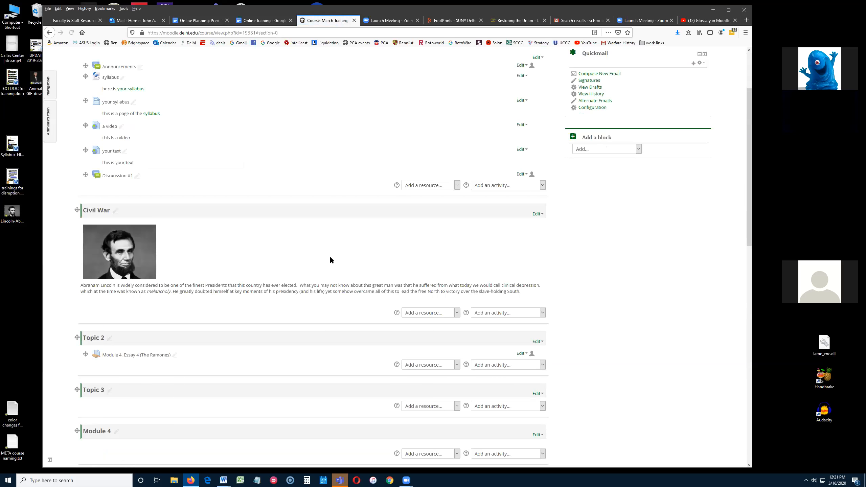
Open the course's enrolled users and log in as the first listed student to enter the course
{"action": "scroll", "coordinate": [207, 176], "scroll_direction": "up", "scroll_amount": 3}
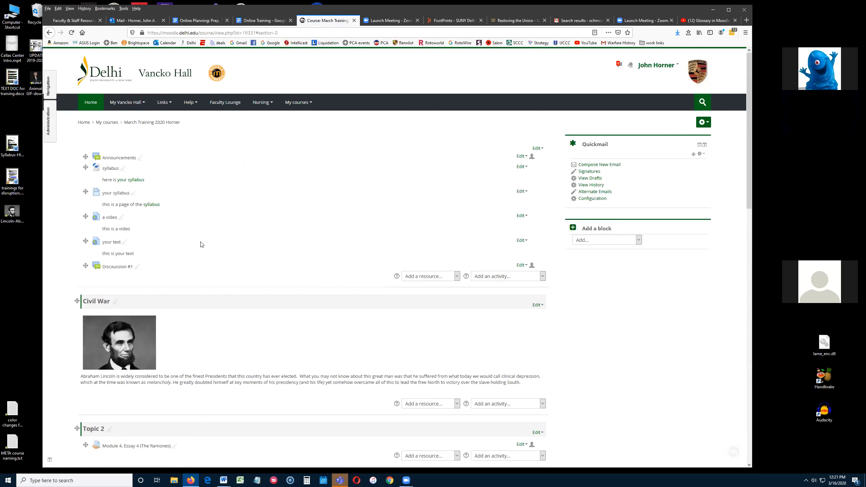
{"action": "left_click", "coordinate": [51, 125]}
{"action": "left_click", "coordinate": [89, 154]}
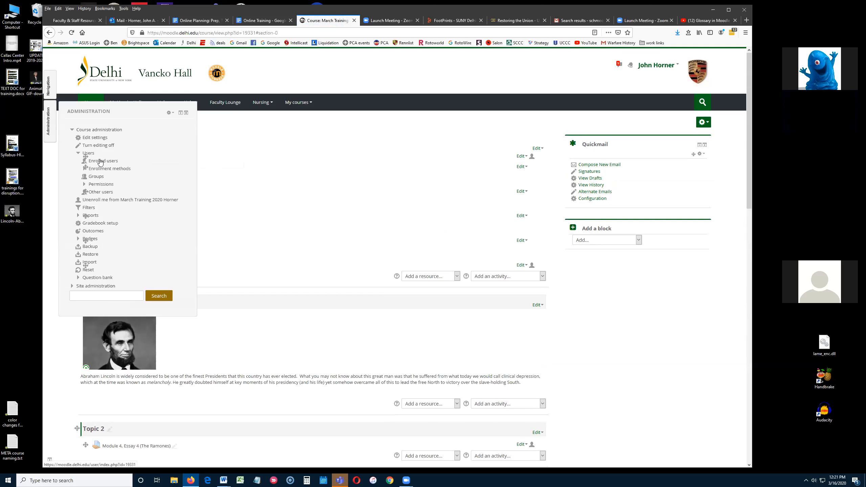
{"action": "left_click", "coordinate": [99, 161]}
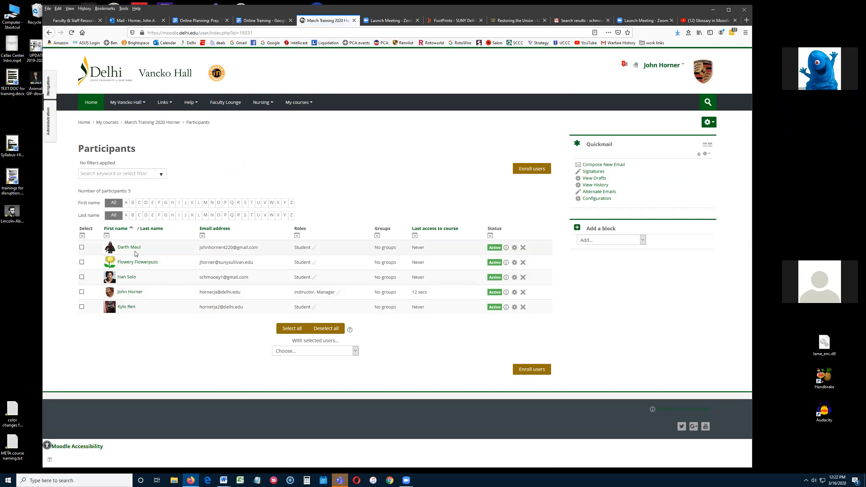
{"action": "left_click", "coordinate": [133, 250]}
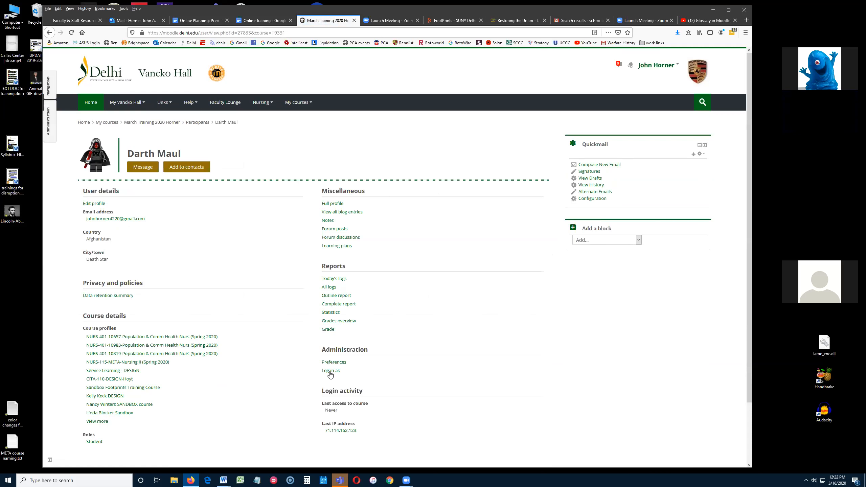
{"action": "left_click", "coordinate": [330, 374]}
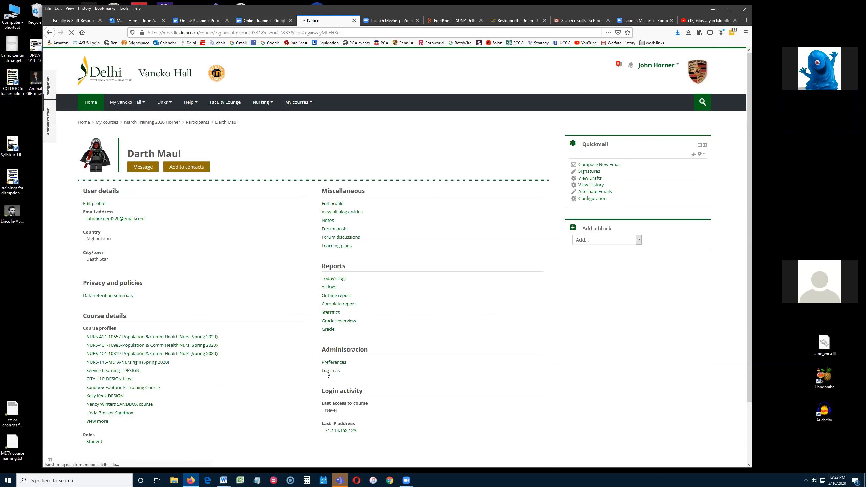
{"action": "left_click", "coordinate": [399, 170]}
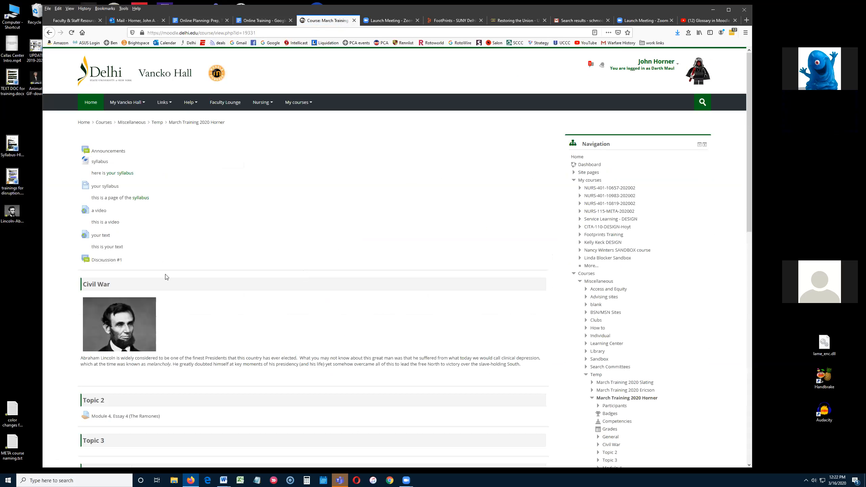
Open the Discxussion #1 forum as the student, examine the form for a new discussion topic and cancel it
{"action": "left_click", "coordinate": [105, 259]}
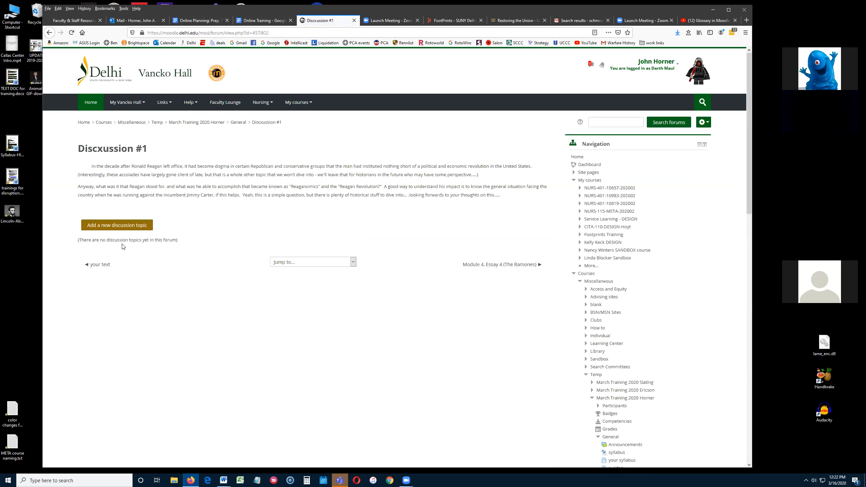
{"action": "left_click", "coordinate": [118, 226]}
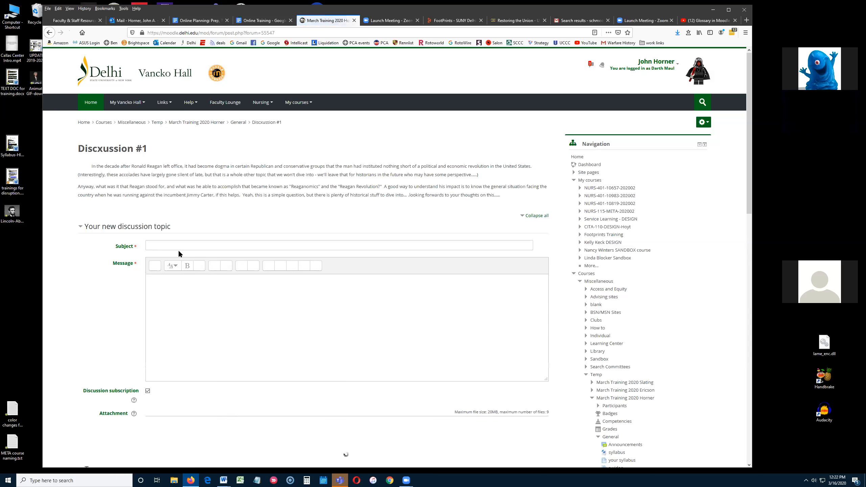
{"action": "scroll", "coordinate": [189, 288], "scroll_direction": "down", "scroll_amount": 5}
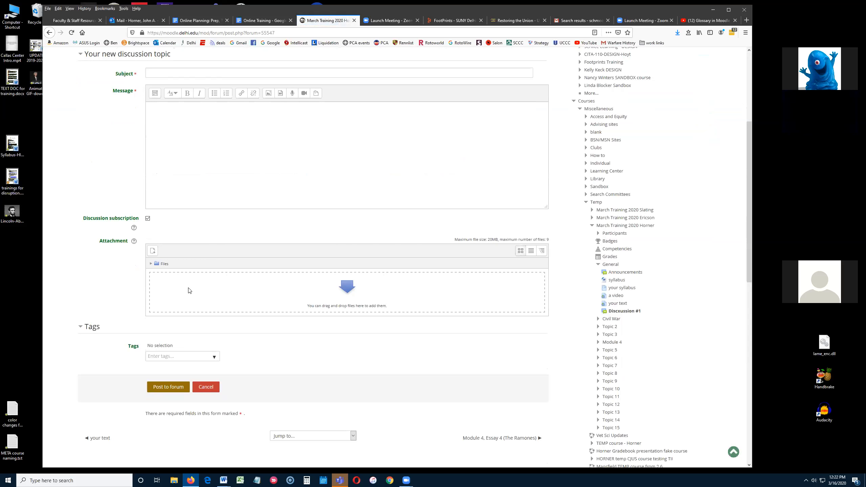
{"action": "left_click", "coordinate": [213, 390]}
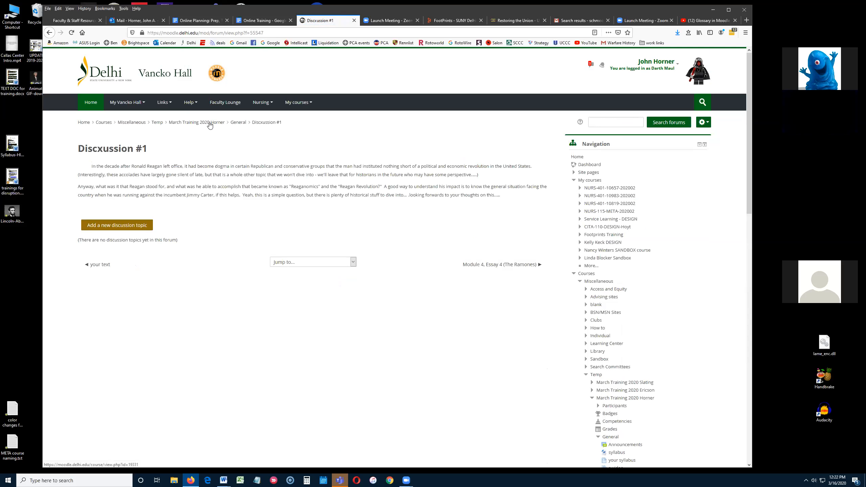
Log out of the student view and turn editing on for the March Training 2020 course
{"action": "left_click", "coordinate": [663, 65]}
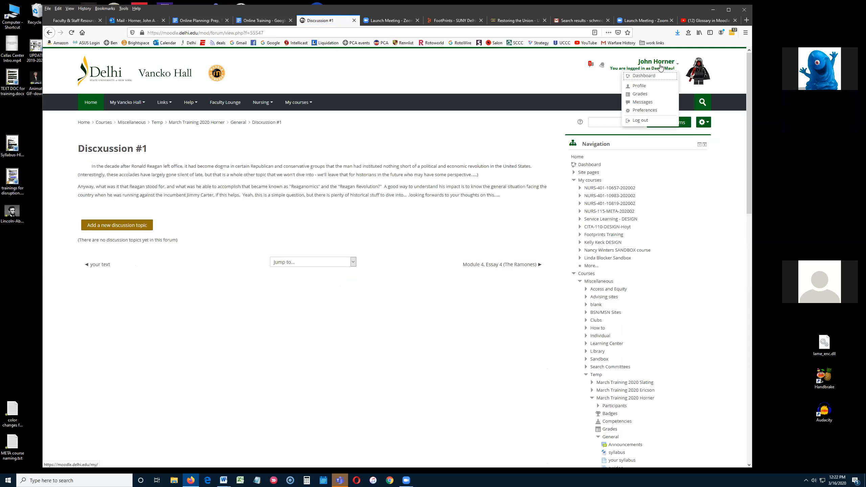
{"action": "left_click", "coordinate": [639, 120]}
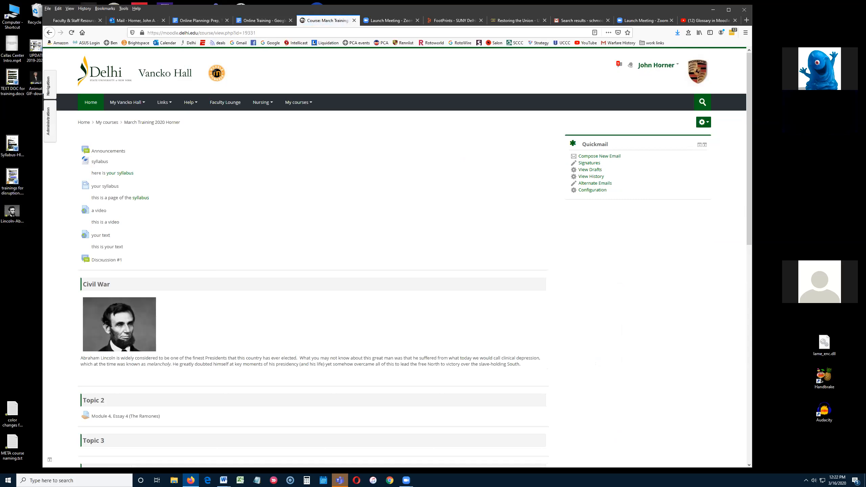
{"action": "key", "text": "alt+Tab"}
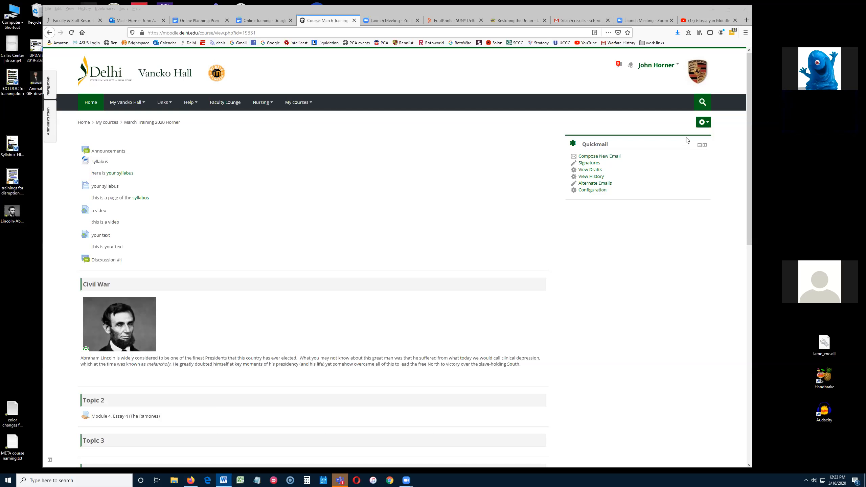
{"action": "left_click", "coordinate": [703, 122]}
{"action": "left_click", "coordinate": [673, 146]}
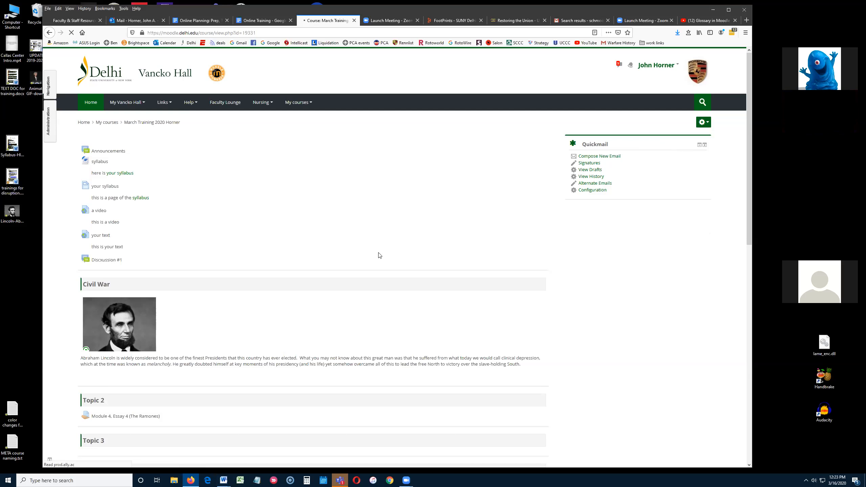
{"action": "scroll", "coordinate": [362, 258], "scroll_direction": "down", "scroll_amount": 3}
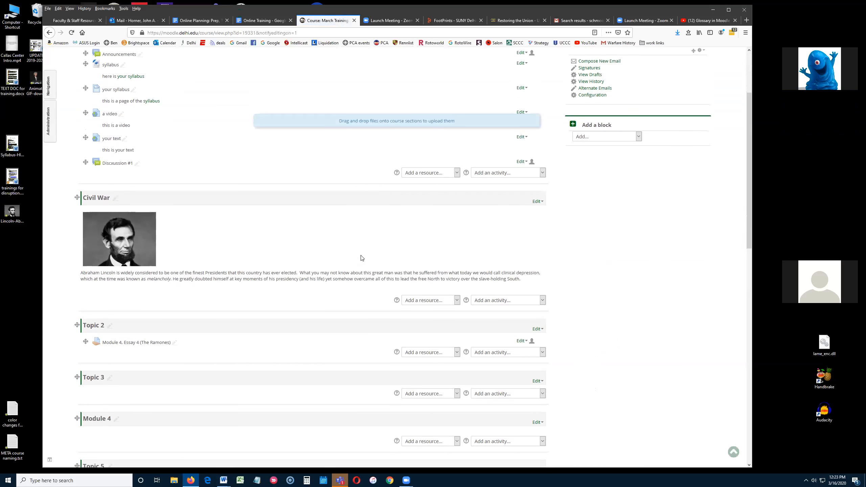
Add an assignment to the Civil War section and paste the copied essay instructions into its description
{"action": "left_click", "coordinate": [542, 300]}
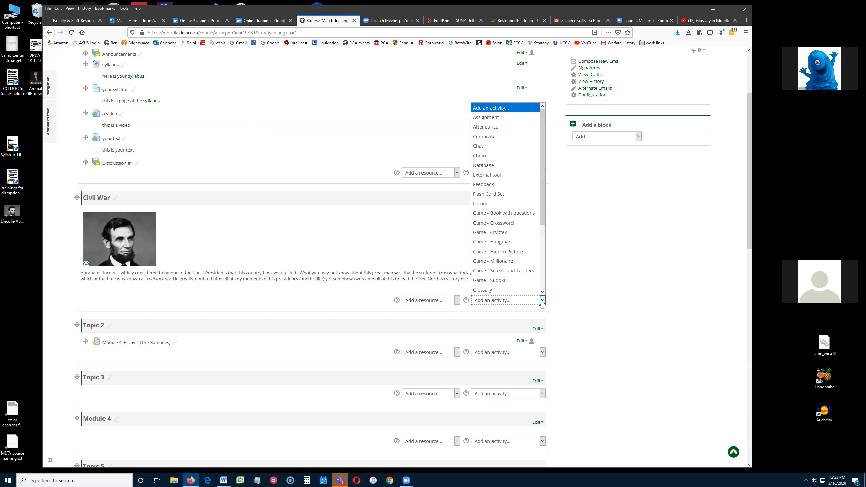
{"action": "left_click", "coordinate": [486, 118]}
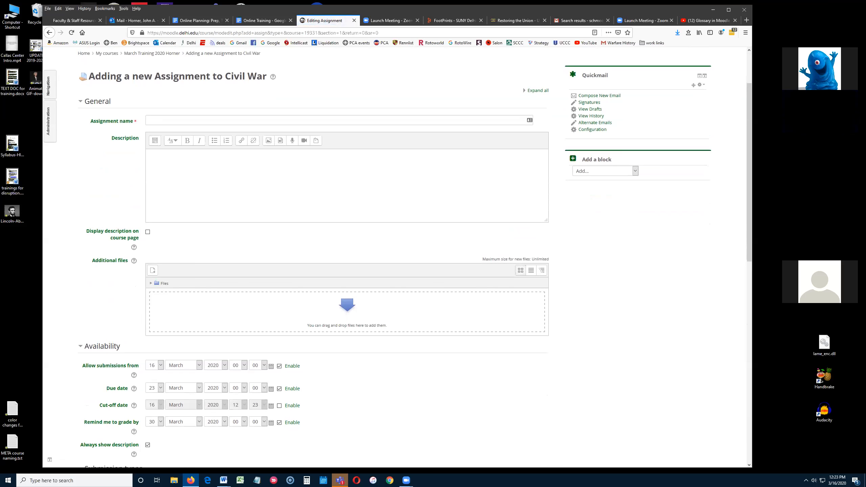
{"action": "key", "text": "alt+Tab"}
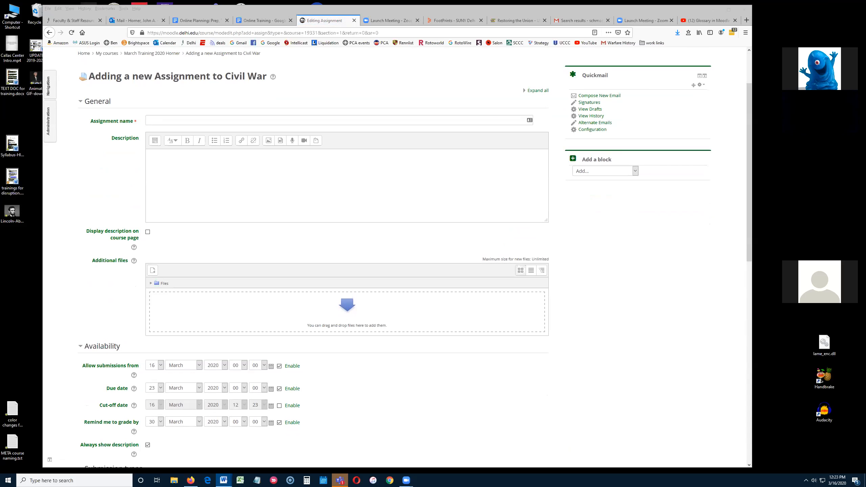
{"action": "right_click", "coordinate": [166, 172]}
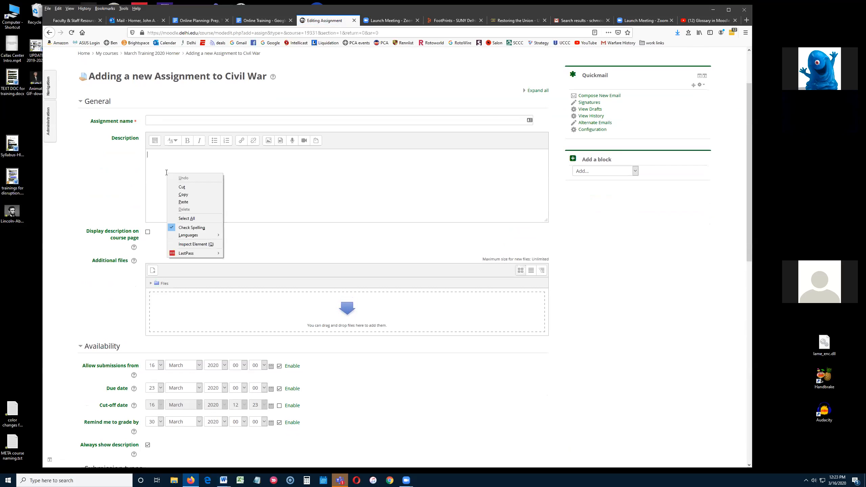
{"action": "left_click", "coordinate": [196, 203]}
Remove the extra blank lines between questions 1 and 2 in the assignment description
{"action": "left_click", "coordinate": [278, 211]}
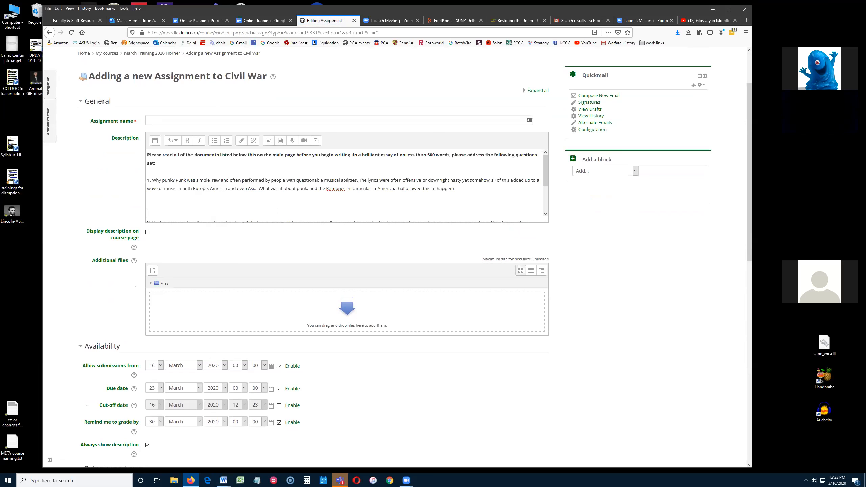
{"action": "key", "text": "BackSpace"}
{"action": "key", "text": "BackSpace"}
{"action": "scroll", "coordinate": [180, 196], "scroll_direction": "down", "scroll_amount": 2}
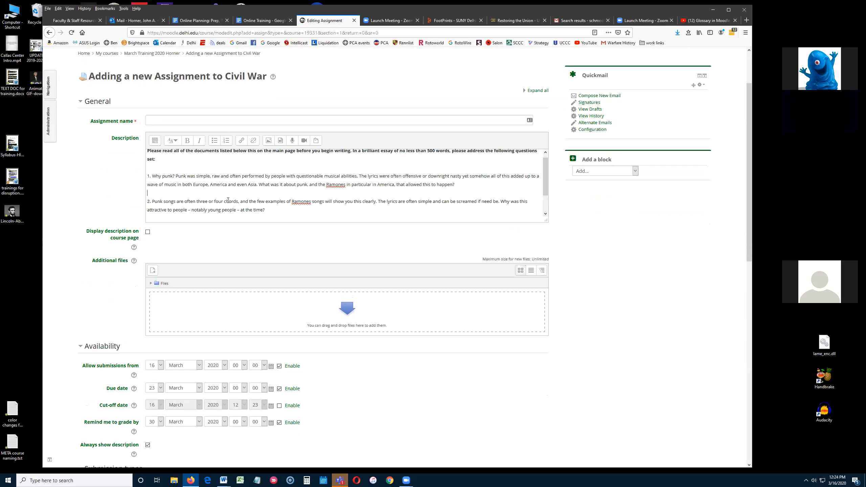
{"action": "scroll", "coordinate": [180, 194], "scroll_direction": "up", "scroll_amount": 2}
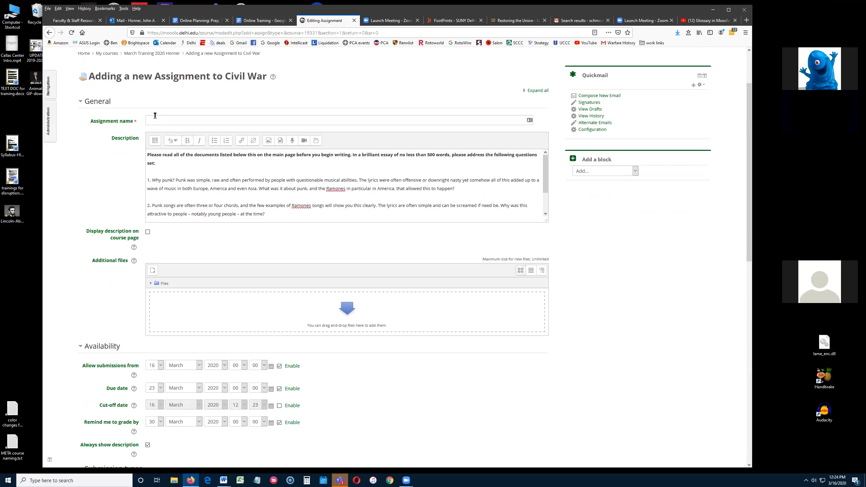
Name the assignment "assignment 1" and expand all of its settings sections
{"action": "left_click", "coordinate": [165, 118]}
{"action": "type", "text": "assi"}
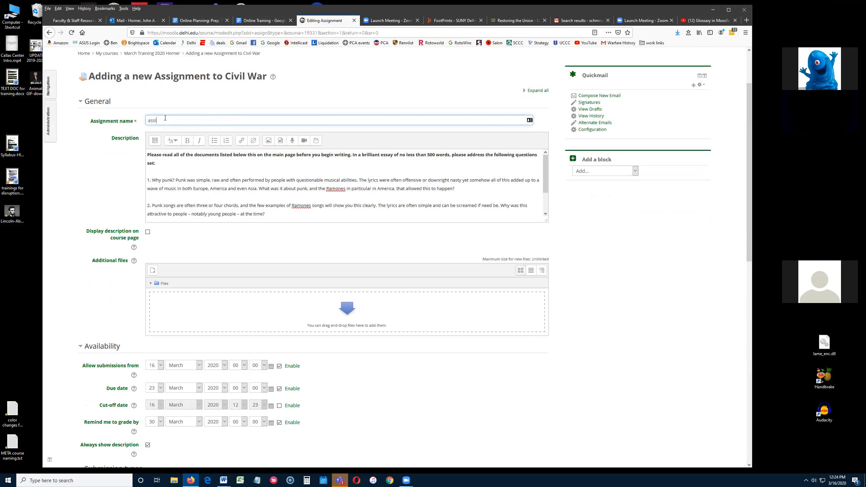
{"action": "type", "text": "gnment 1"}
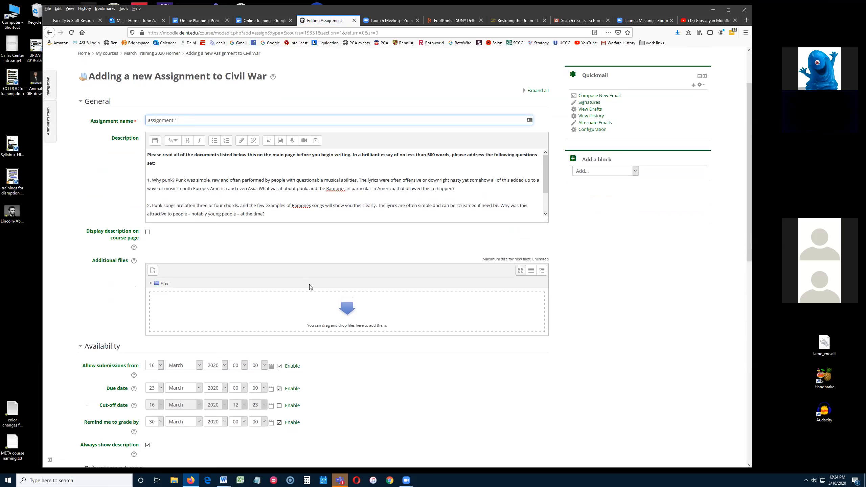
{"action": "scroll", "coordinate": [408, 332], "scroll_direction": "down", "scroll_amount": 2}
{"action": "scroll", "coordinate": [408, 332], "scroll_direction": "up", "scroll_amount": 4}
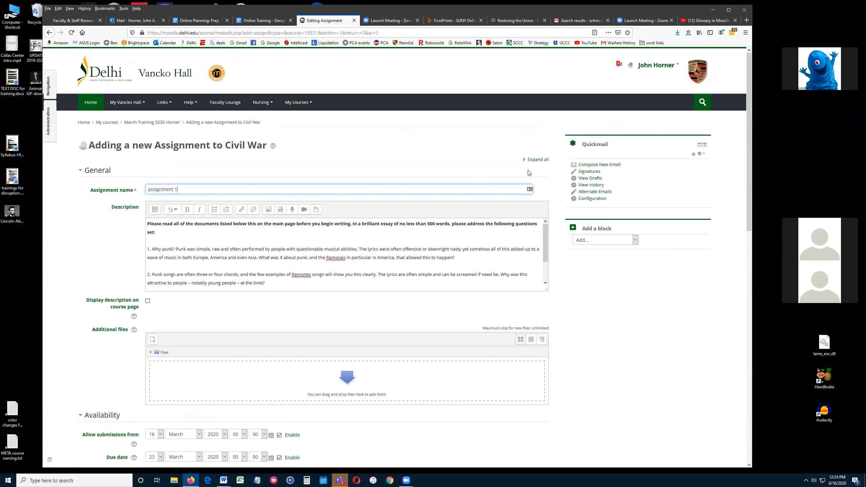
{"action": "left_click", "coordinate": [545, 160]}
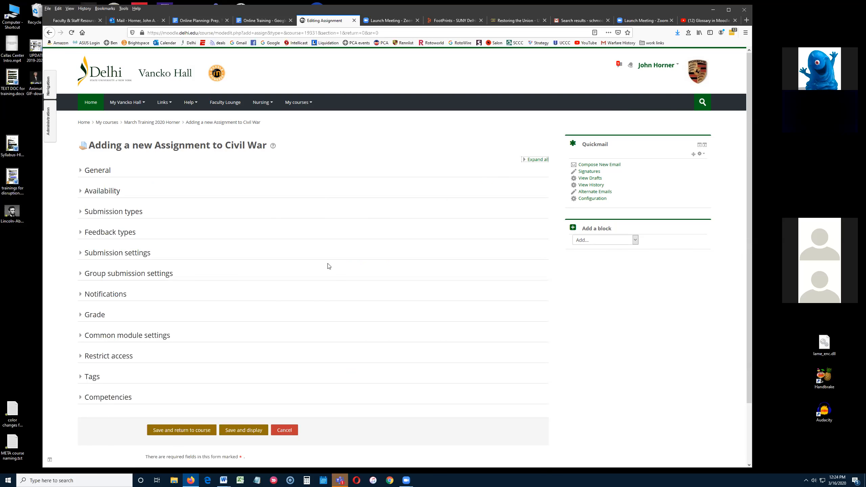
{"action": "left_click", "coordinate": [537, 160]}
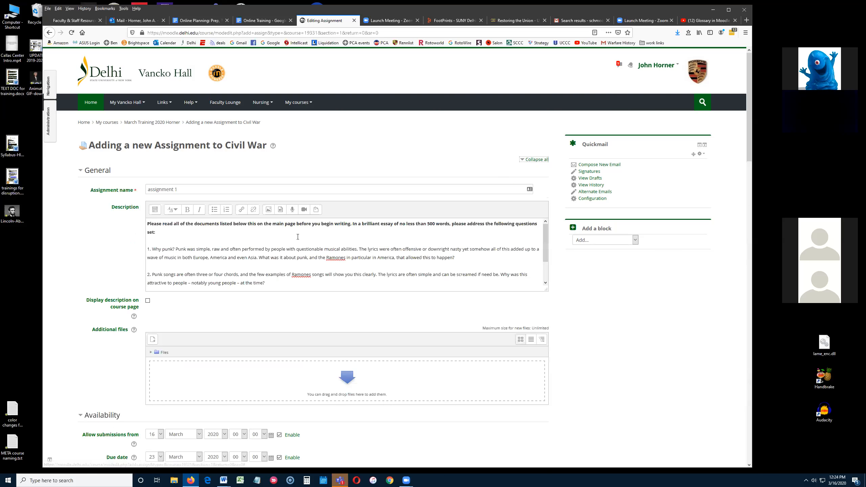
Enable the assignment's cut-off date and set it to 23 March 2020
{"action": "scroll", "coordinate": [267, 319], "scroll_direction": "down", "scroll_amount": 3}
{"action": "scroll", "coordinate": [266, 311], "scroll_direction": "down", "scroll_amount": 2}
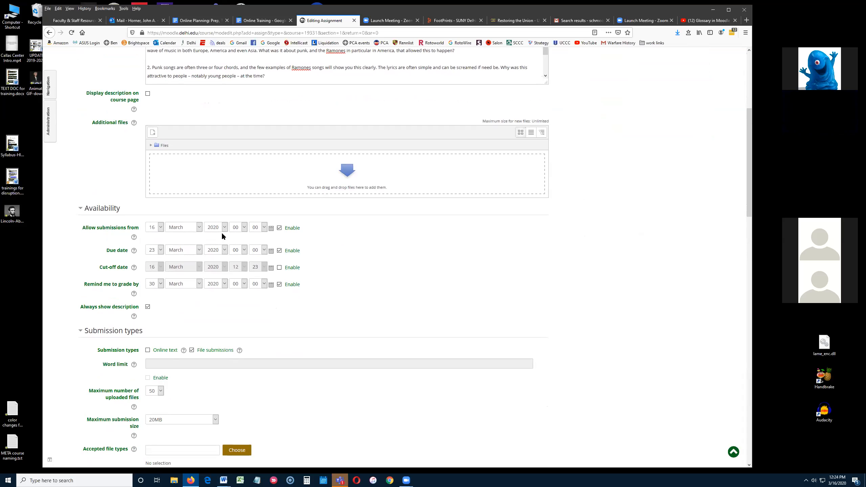
{"action": "left_click", "coordinate": [160, 230]}
{"action": "left_click", "coordinate": [200, 309]}
{"action": "left_click", "coordinate": [280, 268]}
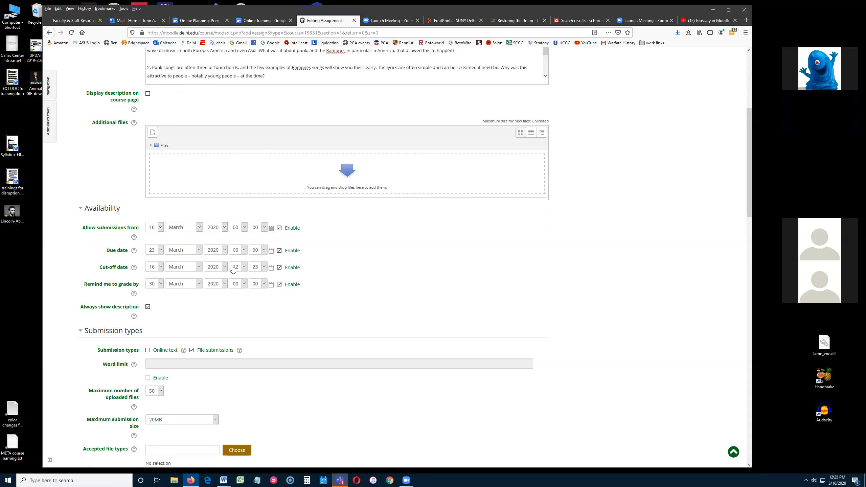
{"action": "left_click", "coordinate": [160, 268]}
{"action": "scroll", "coordinate": [150, 346], "scroll_direction": "down", "scroll_amount": 3}
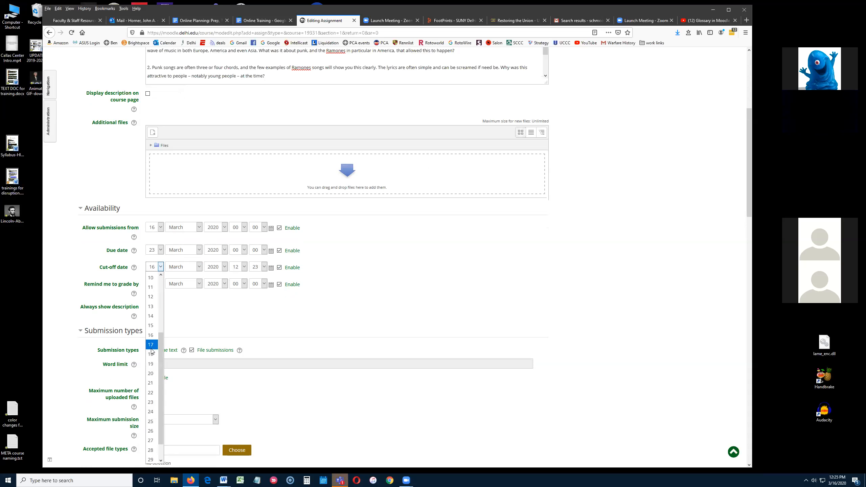
{"action": "left_click", "coordinate": [152, 404]}
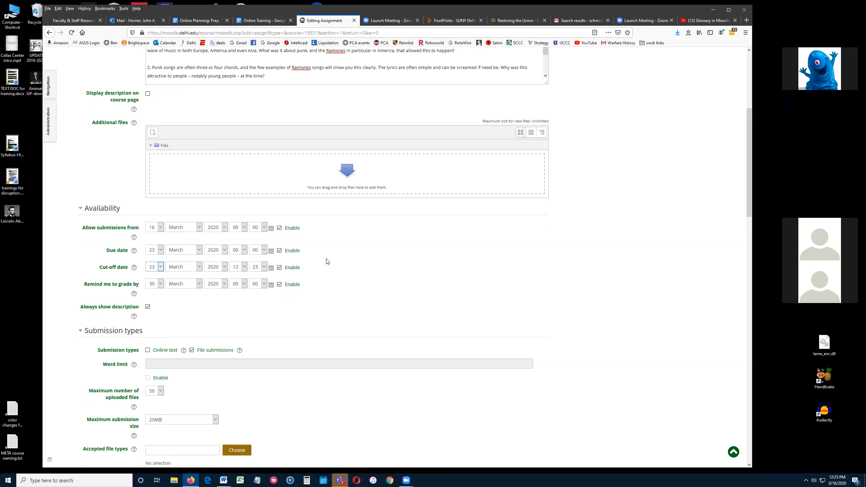
Set the assignment's maximum grade to 20, then save it and return to the course
{"action": "scroll", "coordinate": [336, 260], "scroll_direction": "down", "scroll_amount": 2}
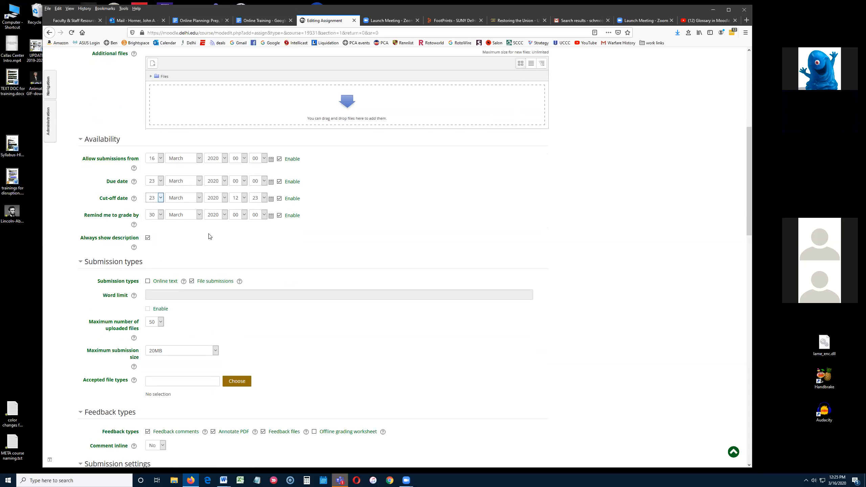
{"action": "scroll", "coordinate": [210, 236], "scroll_direction": "down", "scroll_amount": 5}
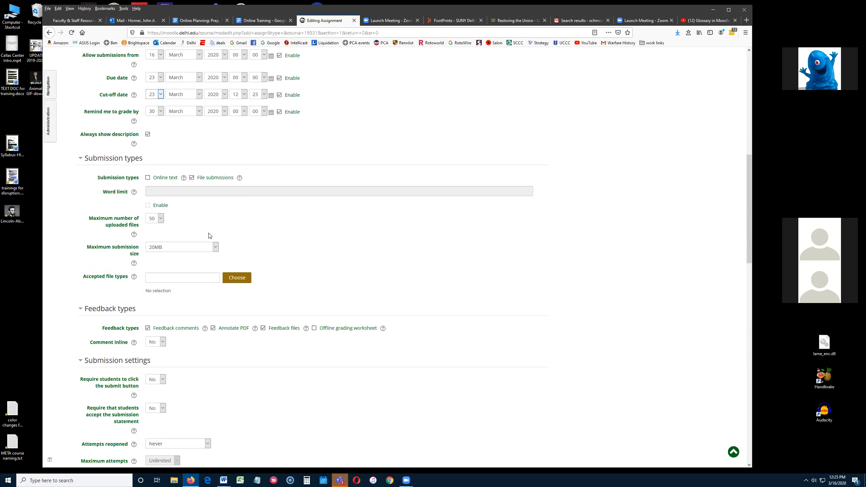
{"action": "scroll", "coordinate": [303, 288], "scroll_direction": "down", "scroll_amount": 10}
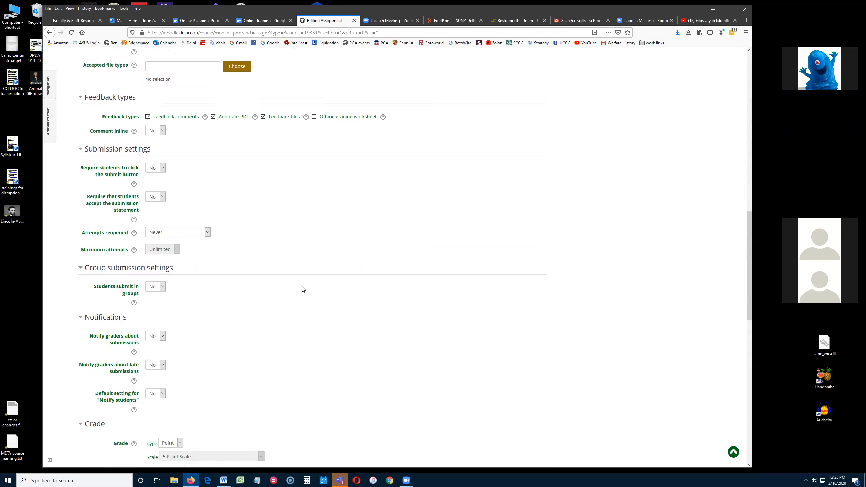
{"action": "scroll", "coordinate": [302, 289], "scroll_direction": "down", "scroll_amount": 3}
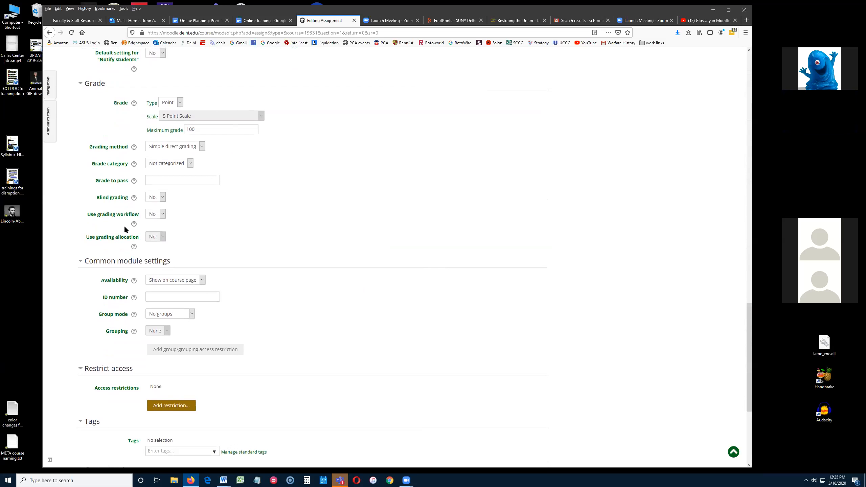
{"action": "left_click", "coordinate": [190, 165]}
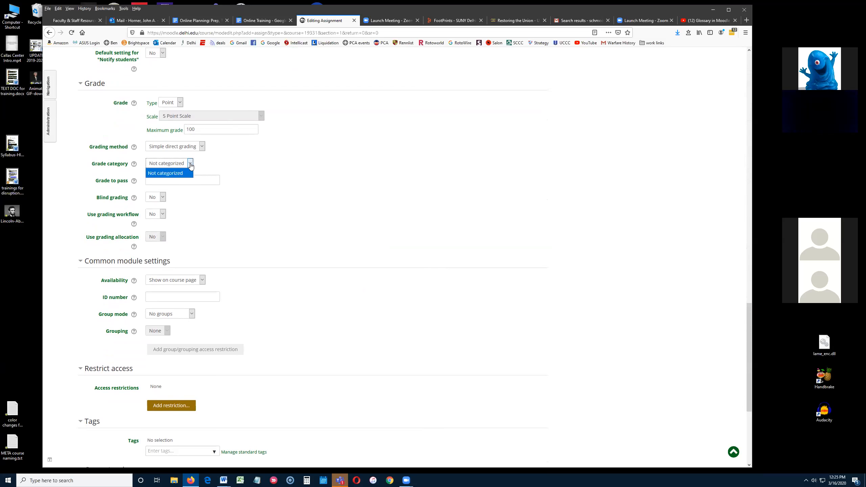
{"action": "left_click", "coordinate": [231, 167]}
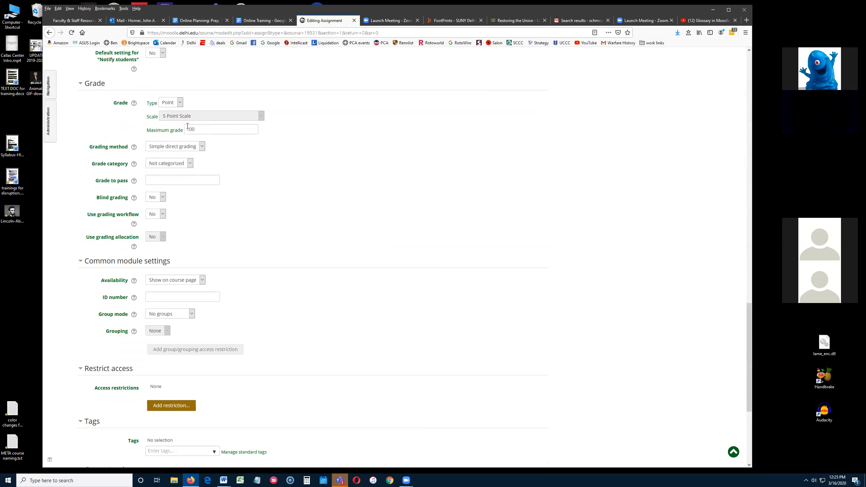
{"action": "left_click_drag", "start_coordinate": [193, 129], "coordinate": [176, 130]}
{"action": "type", "text": "20"}
{"action": "left_click", "coordinate": [259, 187]}
{"action": "scroll", "coordinate": [259, 187], "scroll_direction": "down", "scroll_amount": 5}
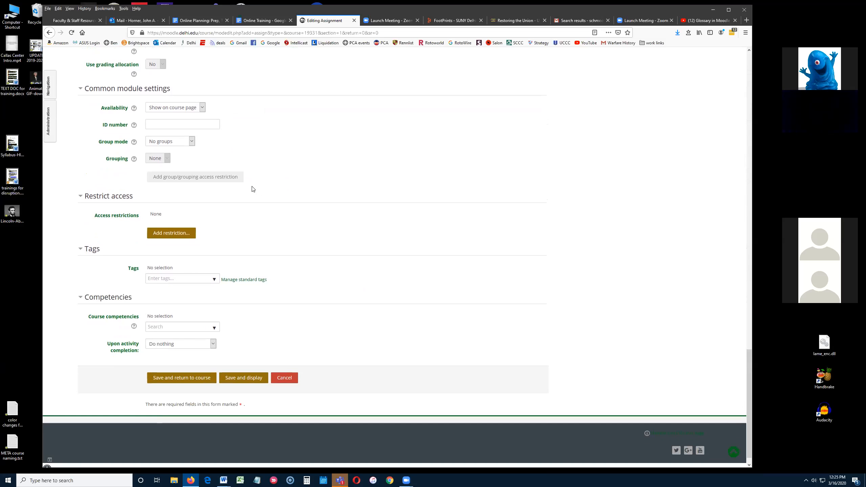
{"action": "scroll", "coordinate": [210, 342], "scroll_direction": "down", "scroll_amount": 1}
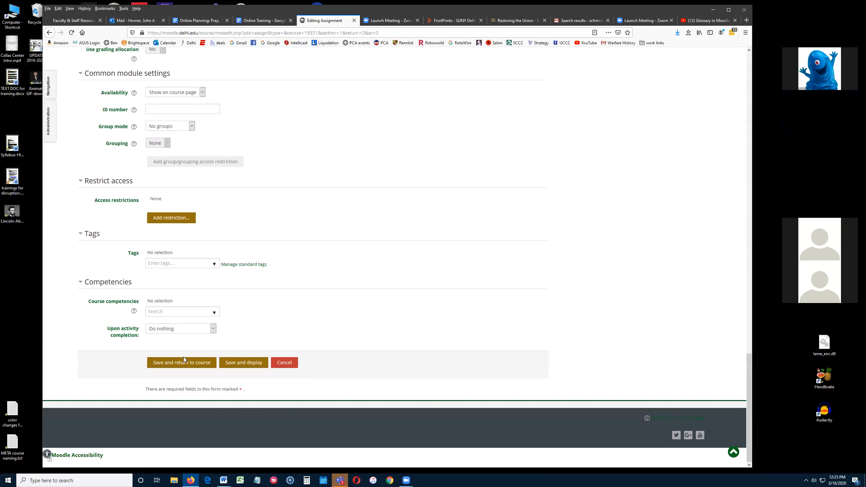
{"action": "left_click", "coordinate": [176, 363]}
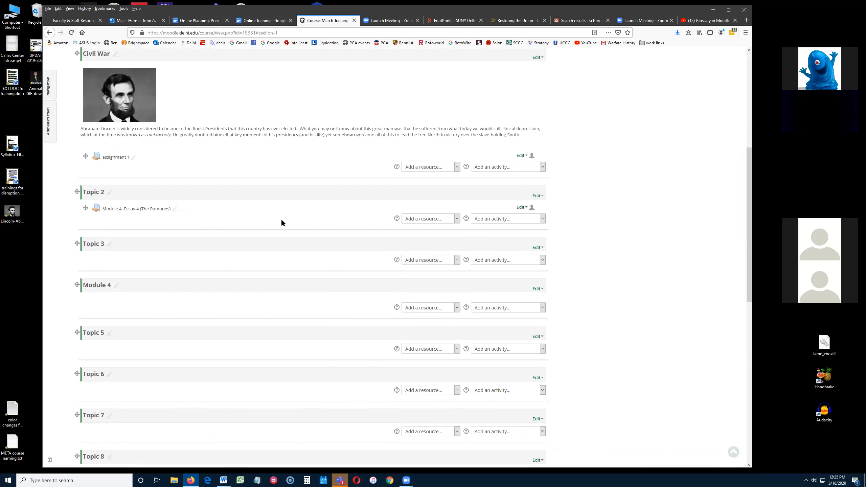
View all submissions of the Module 4, Essay 4 (The Ramones) assignment in Topic 2 and open the first listed one for grading
{"action": "scroll", "coordinate": [282, 222], "scroll_direction": "up", "scroll_amount": 3}
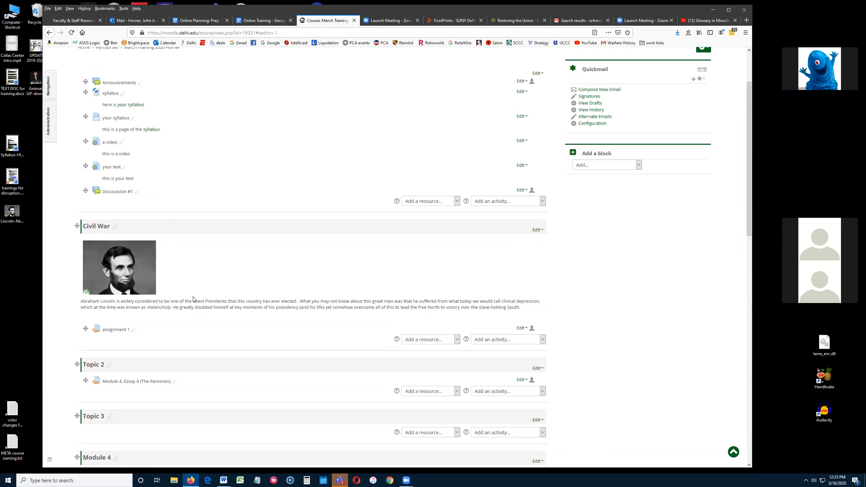
{"action": "scroll", "coordinate": [193, 298], "scroll_direction": "down", "scroll_amount": 5}
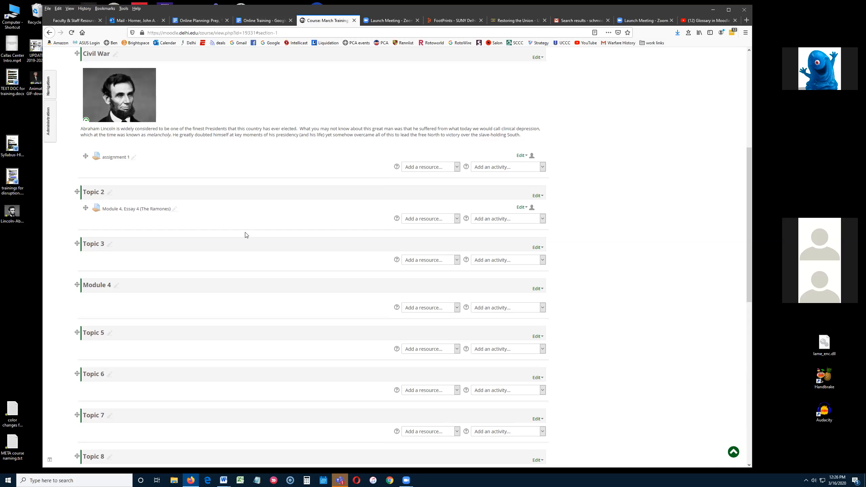
{"action": "left_click", "coordinate": [131, 212]}
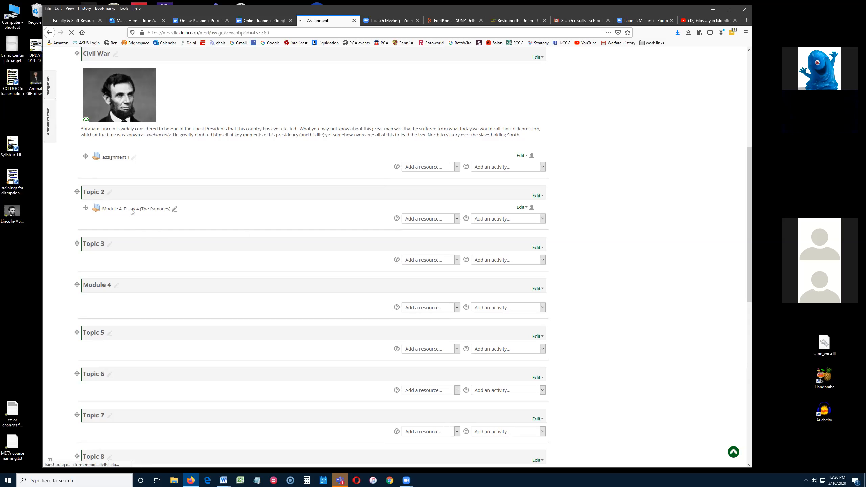
{"action": "scroll", "coordinate": [362, 256], "scroll_direction": "down", "scroll_amount": 1}
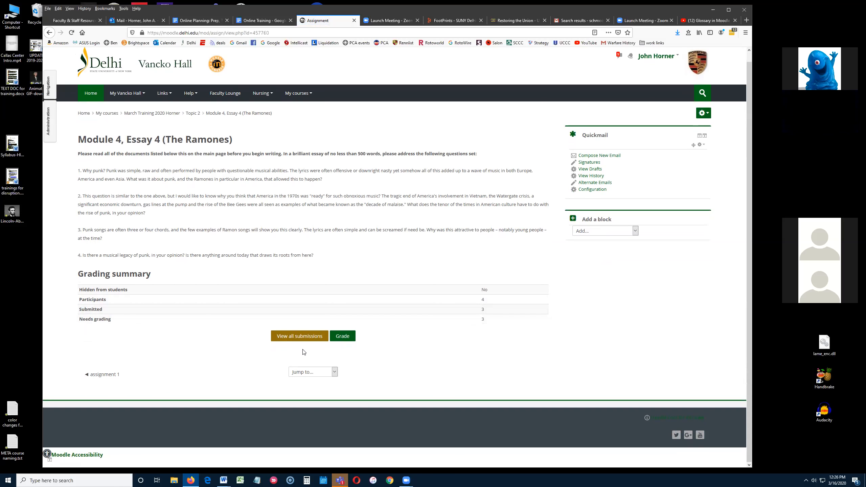
{"action": "left_click", "coordinate": [301, 337]}
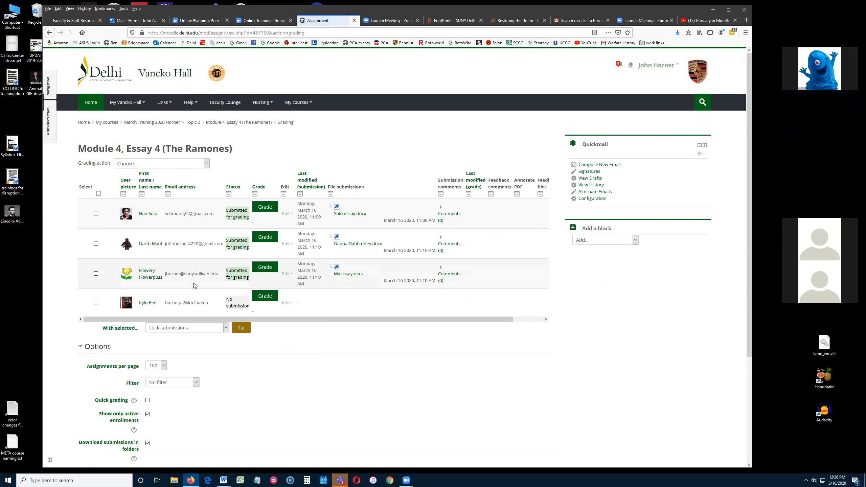
{"action": "left_click_drag", "start_coordinate": [360, 317], "coordinate": [349, 314]}
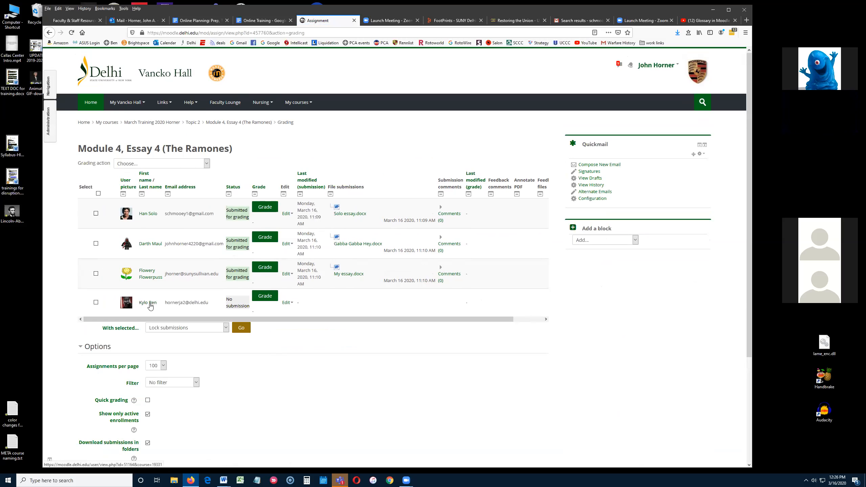
{"action": "left_click", "coordinate": [266, 208]}
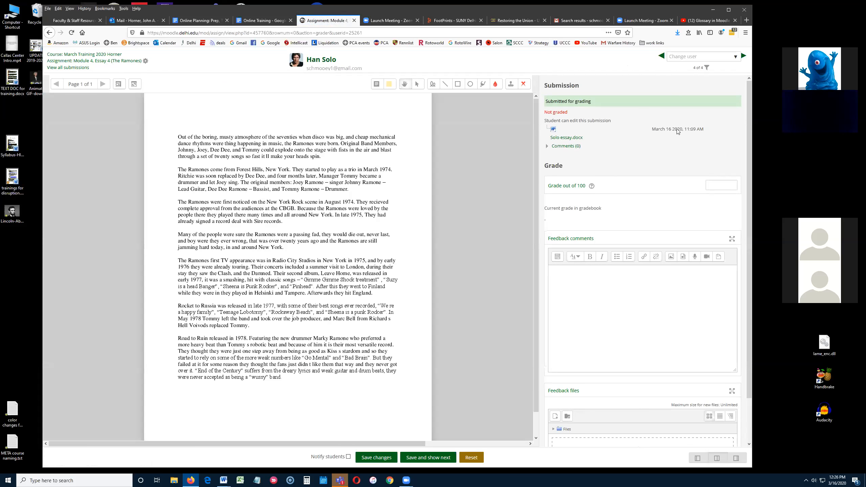
Filter the grading list to submissions that require grading, and grade the open essay 100 with the feedback comment "very good!"
{"action": "left_click", "coordinate": [706, 68]}
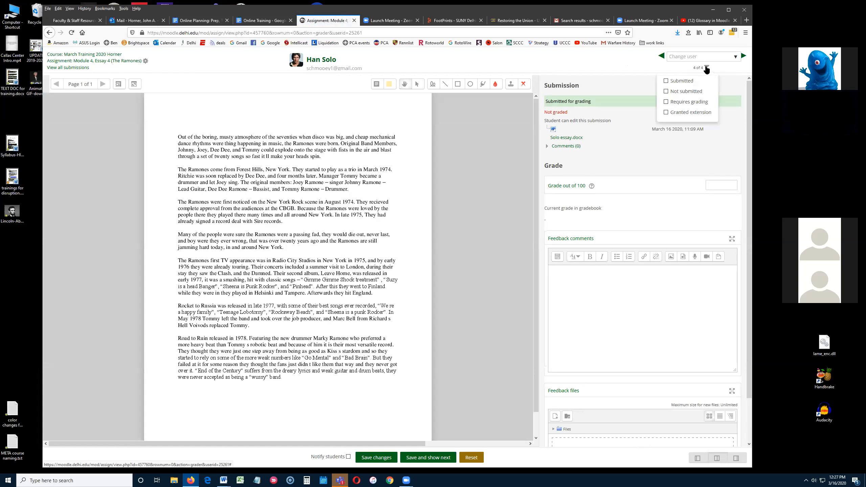
{"action": "left_click", "coordinate": [667, 103]}
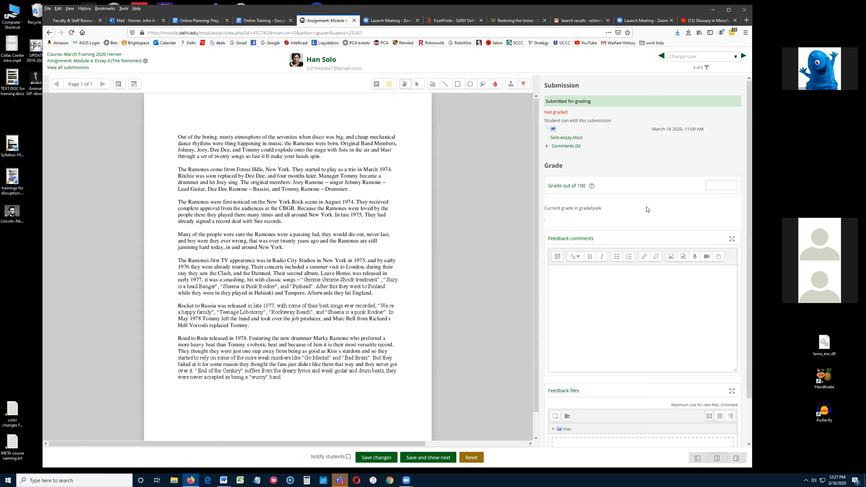
{"action": "scroll", "coordinate": [647, 210], "scroll_direction": "down", "scroll_amount": 1}
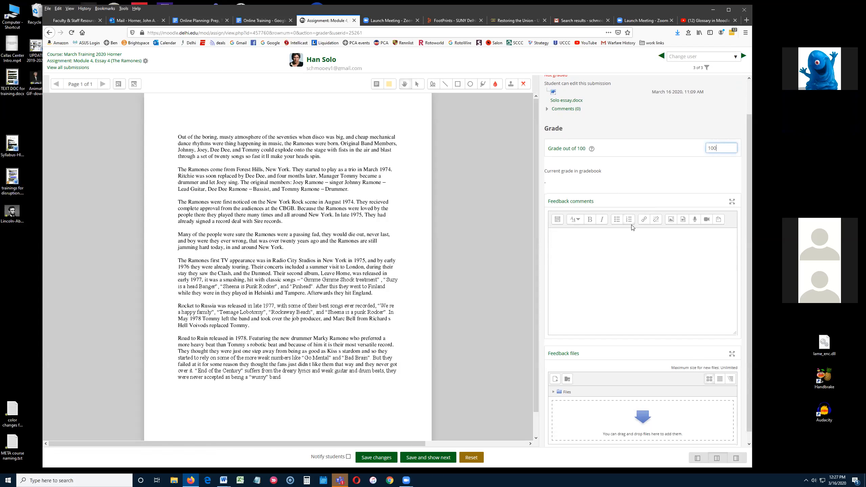
{"action": "scroll", "coordinate": [569, 240], "scroll_direction": "down", "scroll_amount": 1}
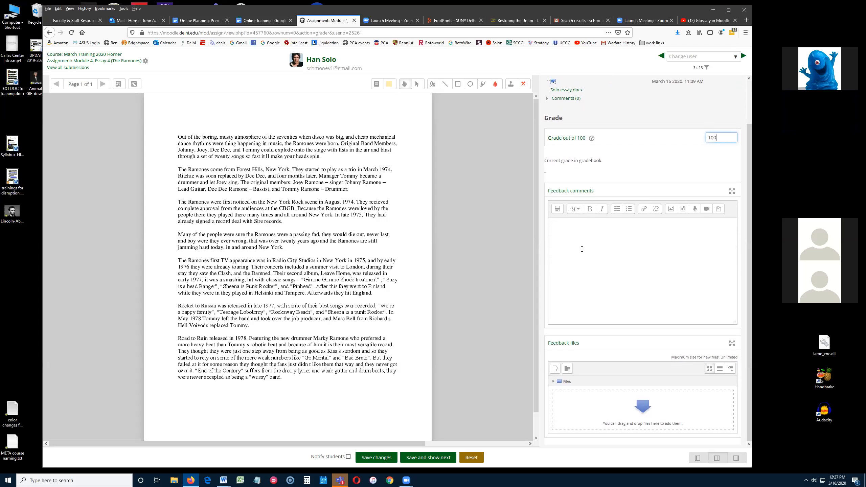
{"action": "left_click", "coordinate": [595, 236]}
{"action": "type", "text": "very goo"}
{"action": "scroll", "coordinate": [641, 144], "scroll_direction": "up", "scroll_amount": 2}
{"action": "left_click", "coordinate": [566, 137]}
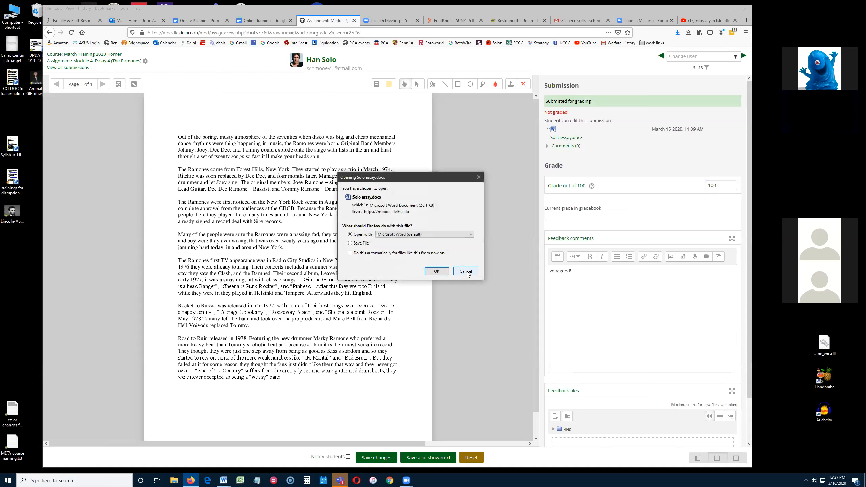
{"action": "left_click", "coordinate": [466, 272]}
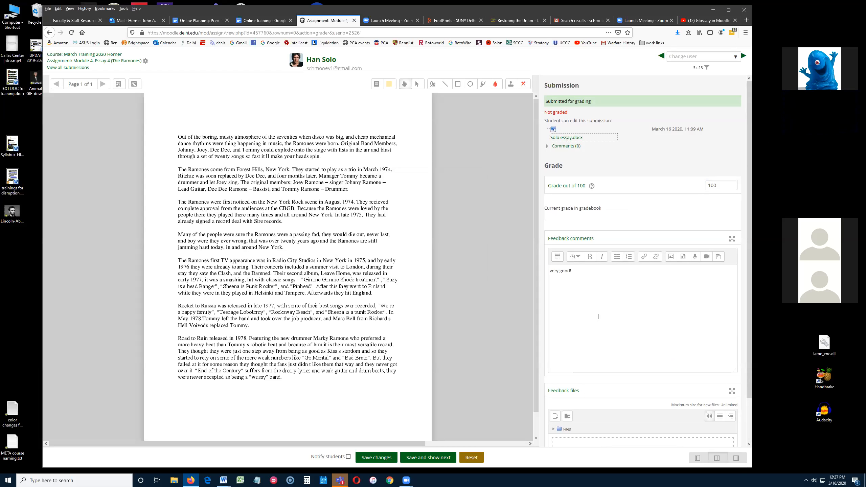
Save the essay's grade and feedback and go on to the next student's submission
{"action": "scroll", "coordinate": [598, 317], "scroll_direction": "down", "scroll_amount": 2}
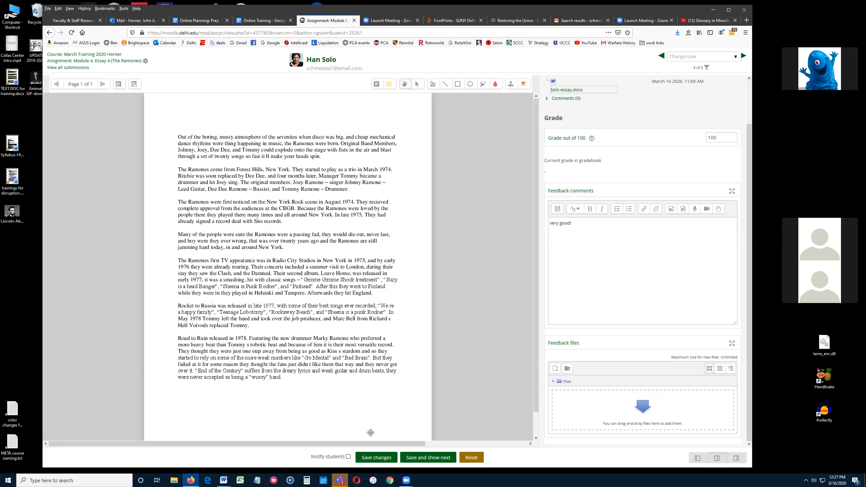
{"action": "left_click", "coordinate": [426, 459]}
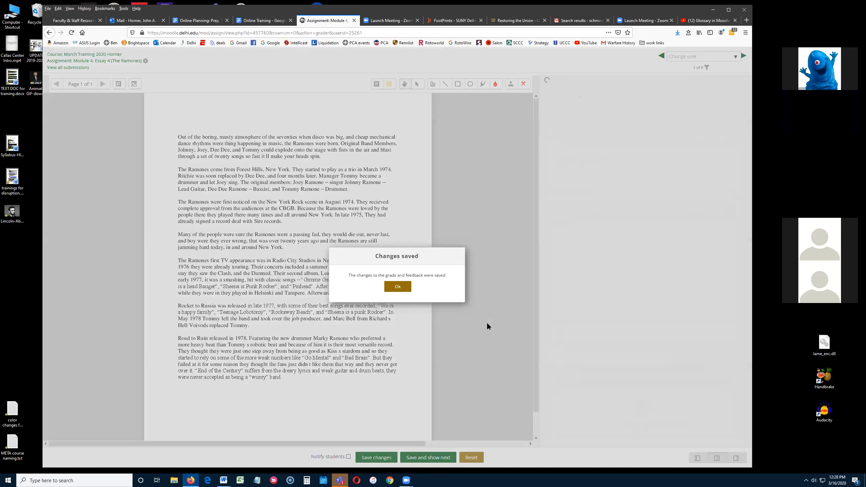
{"action": "left_click", "coordinate": [397, 287]}
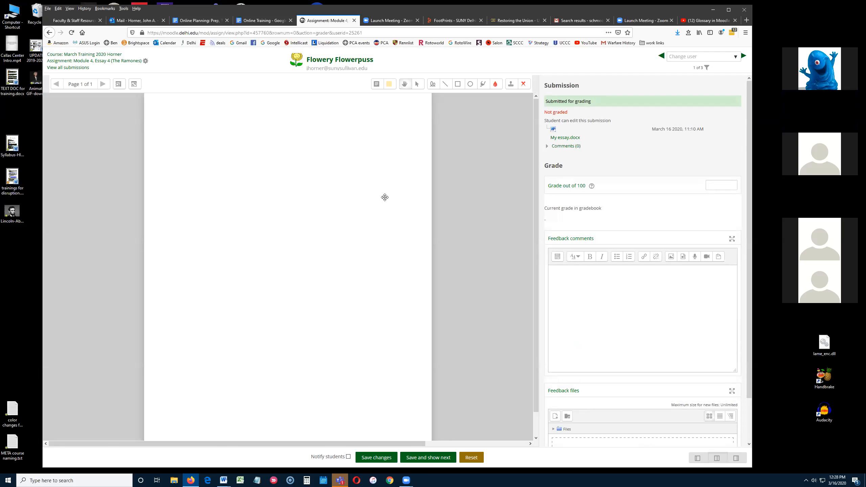
Return to the course page and move the Discxussion #1 forum into the Civil War section above assignment 1
{"action": "left_click", "coordinate": [103, 60]}
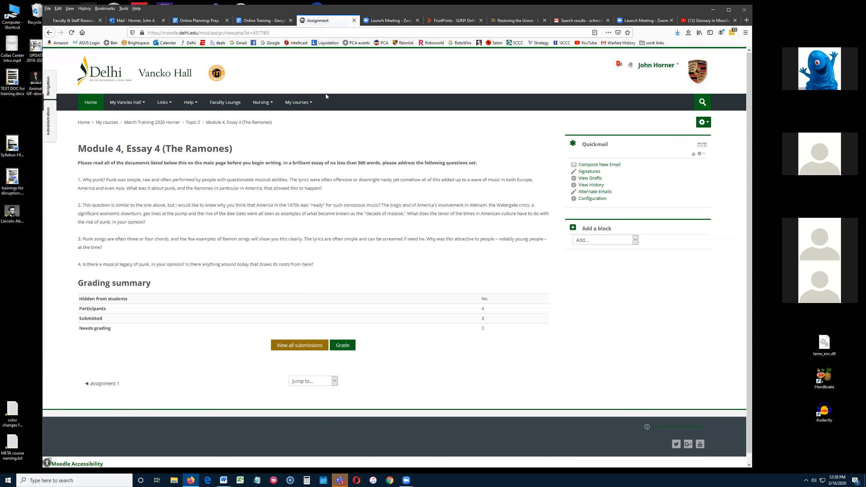
{"action": "left_click", "coordinate": [152, 122]}
{"action": "scroll", "coordinate": [237, 249], "scroll_direction": "down", "scroll_amount": 3}
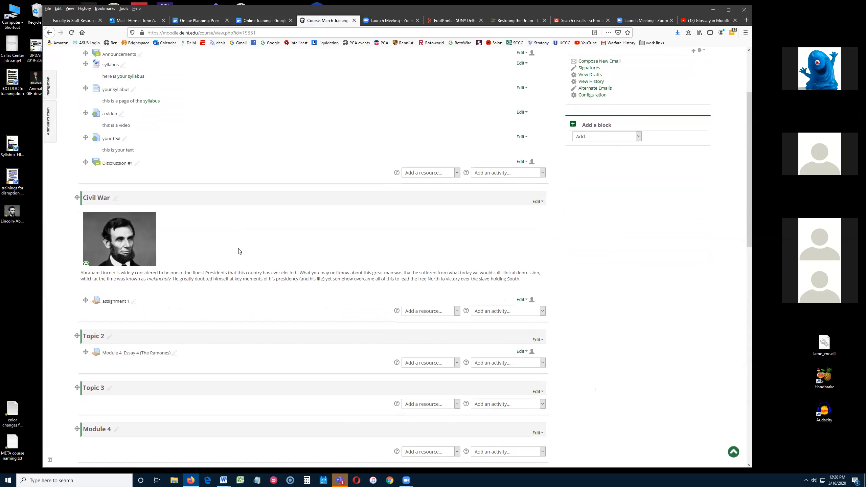
{"action": "scroll", "coordinate": [228, 183], "scroll_direction": "up", "scroll_amount": 3}
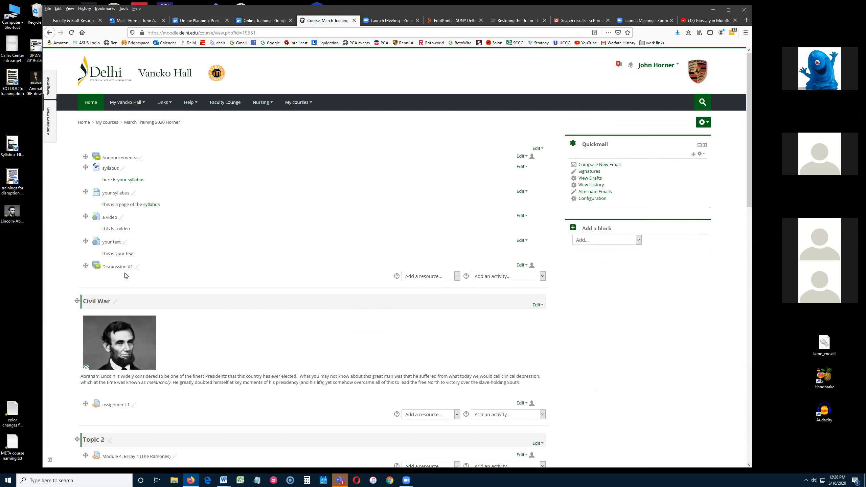
{"action": "scroll", "coordinate": [107, 270], "scroll_direction": "down", "scroll_amount": 2}
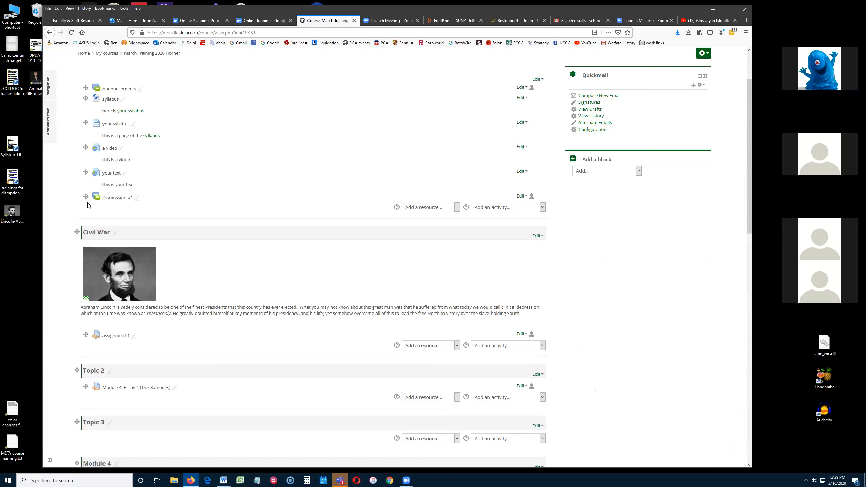
{"action": "left_click_drag", "start_coordinate": [85, 196], "coordinate": [189, 343]}
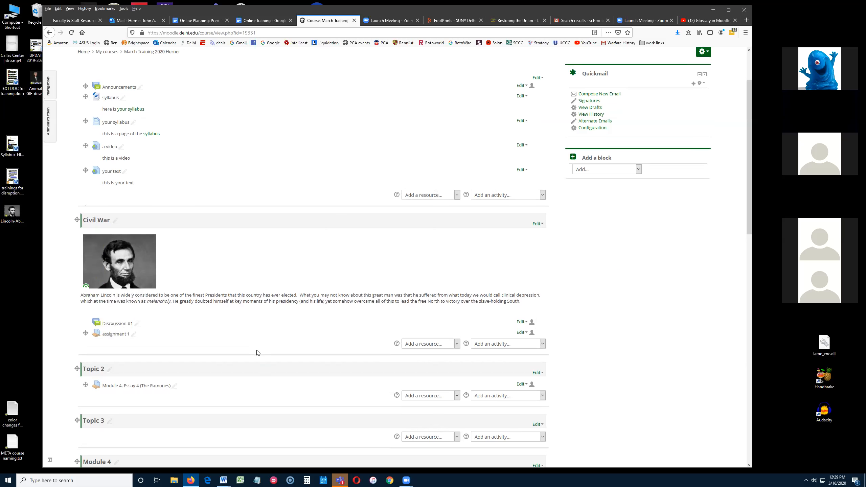
Examine the course's grade items and their maximum grades in the gradebook setup, then return to the course page
{"action": "scroll", "coordinate": [257, 353], "scroll_direction": "down", "scroll_amount": 4}
{"action": "scroll", "coordinate": [165, 271], "scroll_direction": "up", "scroll_amount": 5}
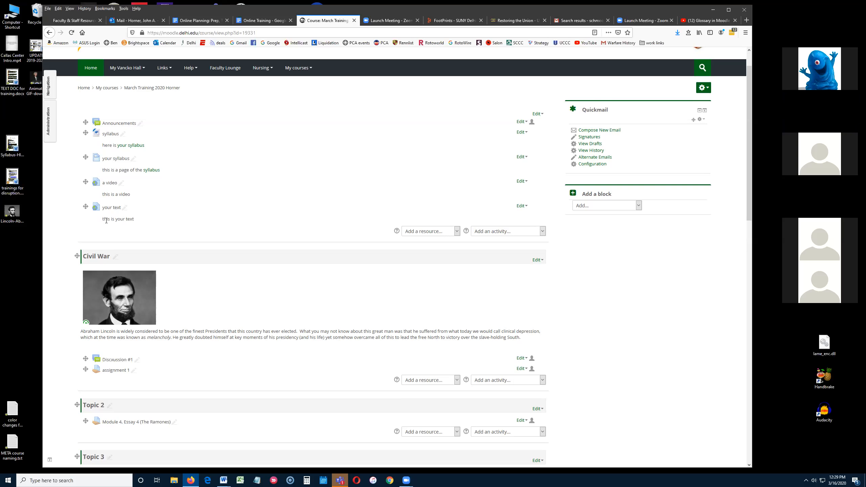
{"action": "scroll", "coordinate": [189, 320], "scroll_direction": "down", "scroll_amount": 5}
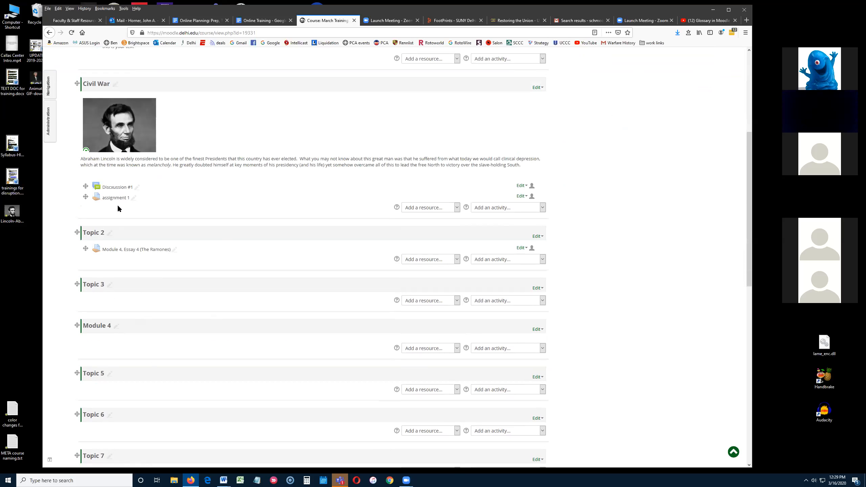
{"action": "scroll", "coordinate": [274, 283], "scroll_direction": "up", "scroll_amount": 5}
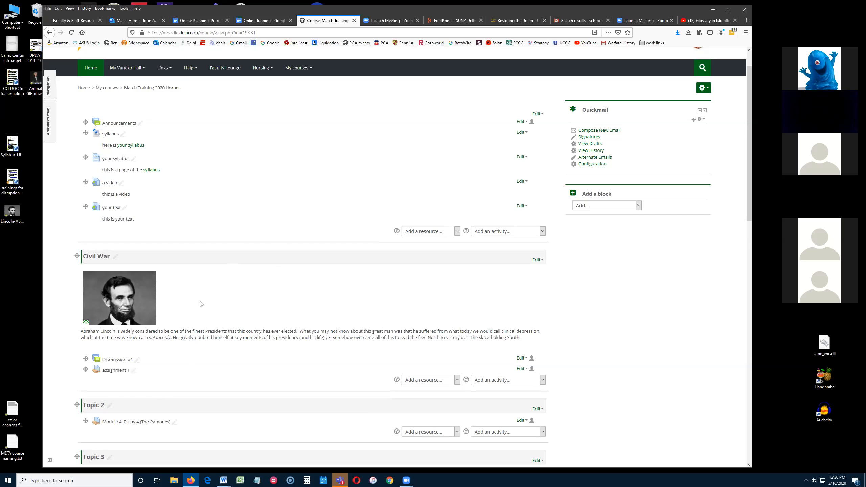
{"action": "left_click", "coordinate": [50, 126]}
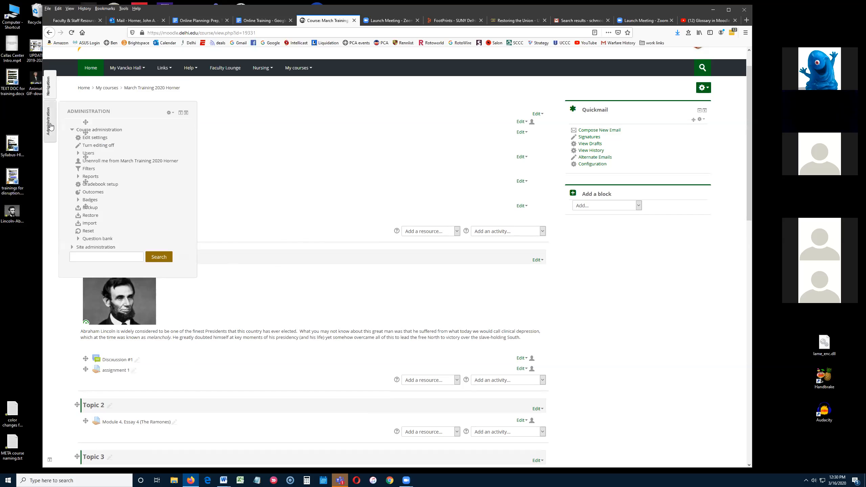
{"action": "left_click", "coordinate": [100, 184]}
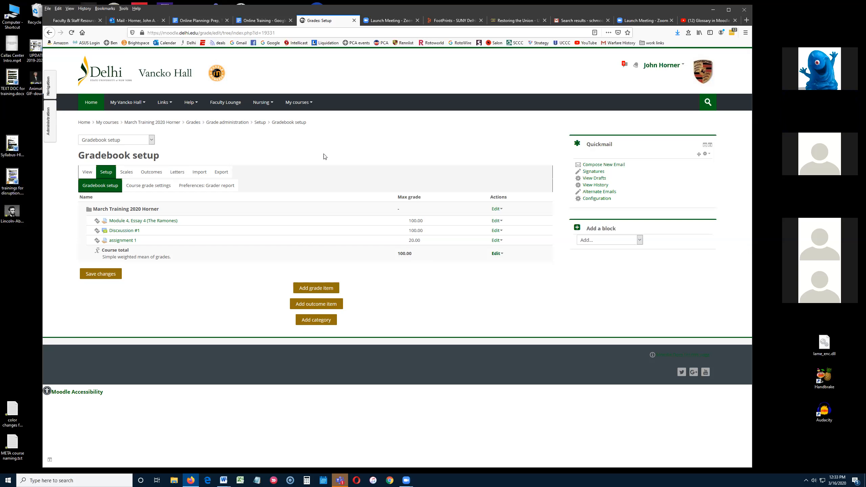
{"action": "left_click", "coordinate": [160, 124]}
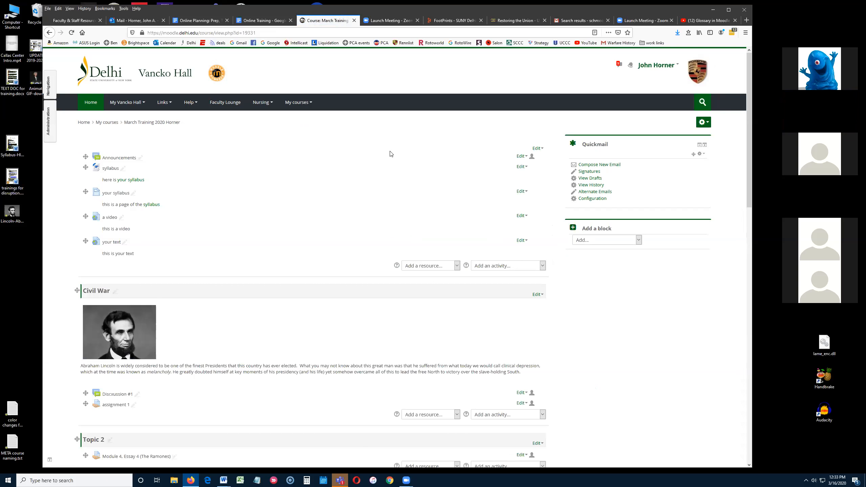
Set the course format to Onetopic format in the course settings
{"action": "scroll", "coordinate": [211, 274], "scroll_direction": "down", "scroll_amount": 7}
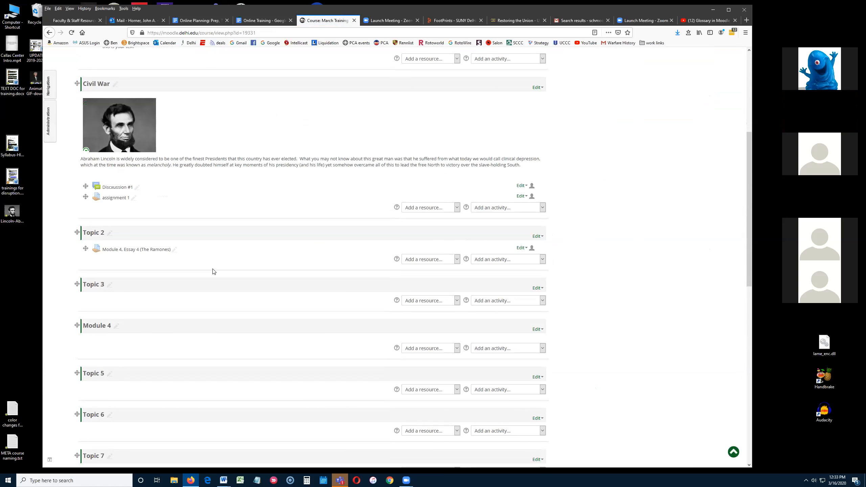
{"action": "scroll", "coordinate": [294, 306], "scroll_direction": "up", "scroll_amount": 7}
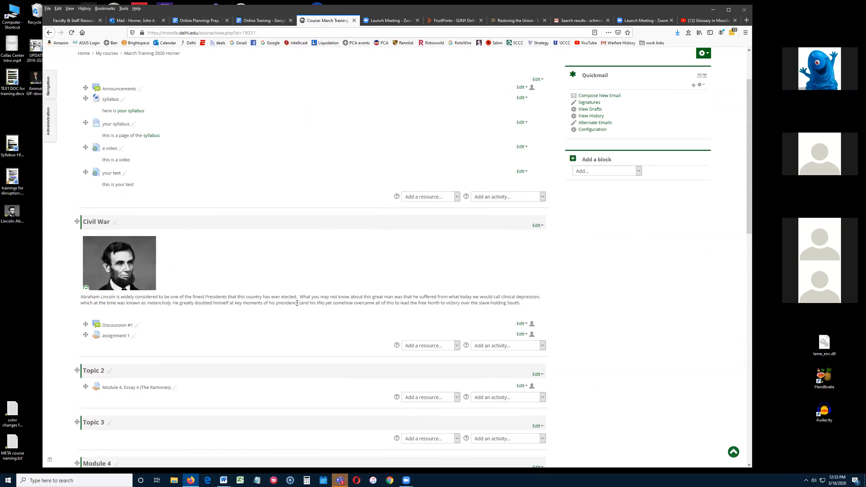
{"action": "scroll", "coordinate": [331, 301], "scroll_direction": "down", "scroll_amount": 10}
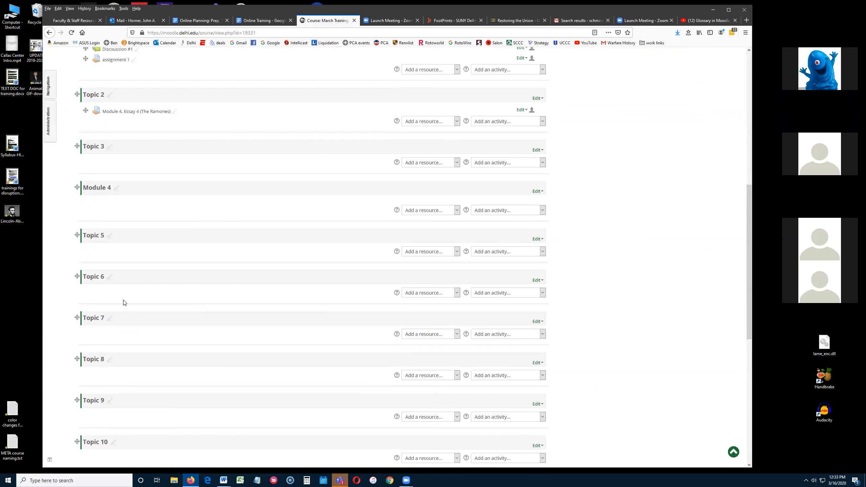
{"action": "scroll", "coordinate": [95, 177], "scroll_direction": "up", "scroll_amount": 10}
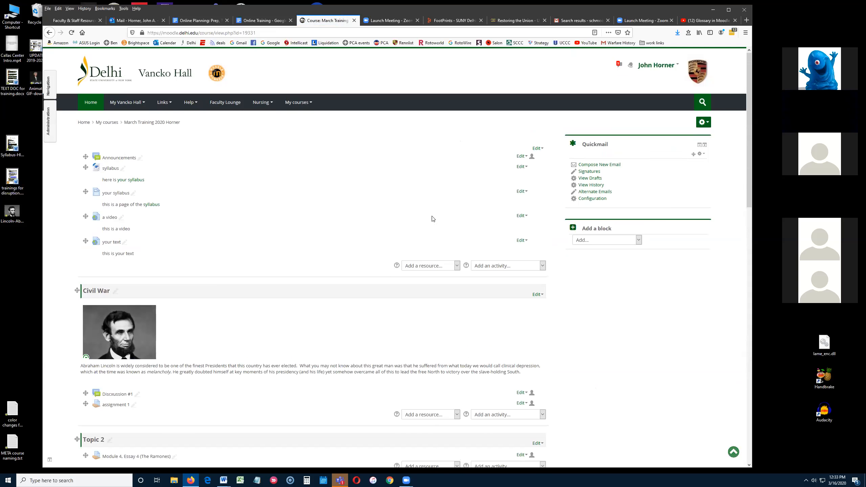
{"action": "left_click", "coordinate": [703, 123]}
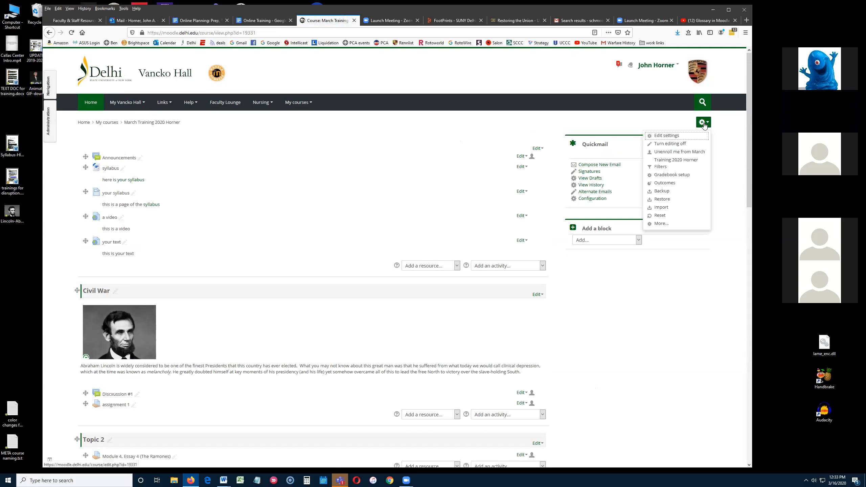
{"action": "left_click", "coordinate": [676, 138]}
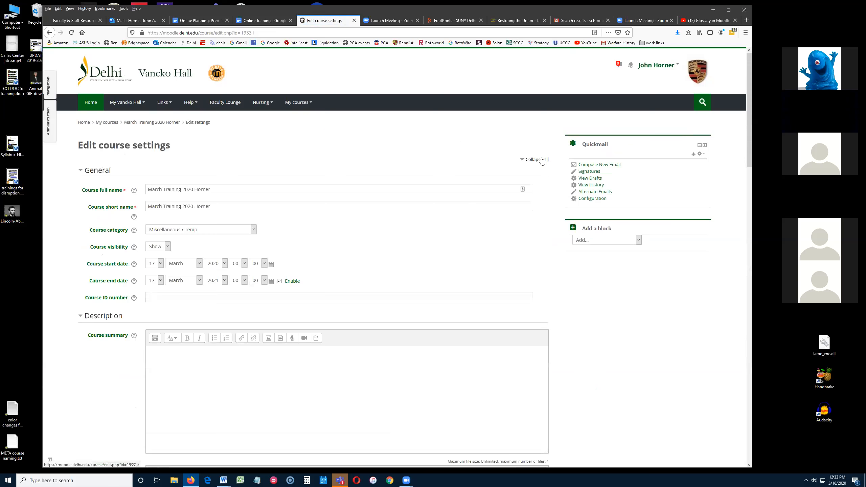
{"action": "scroll", "coordinate": [322, 229], "scroll_direction": "down", "scroll_amount": 12}
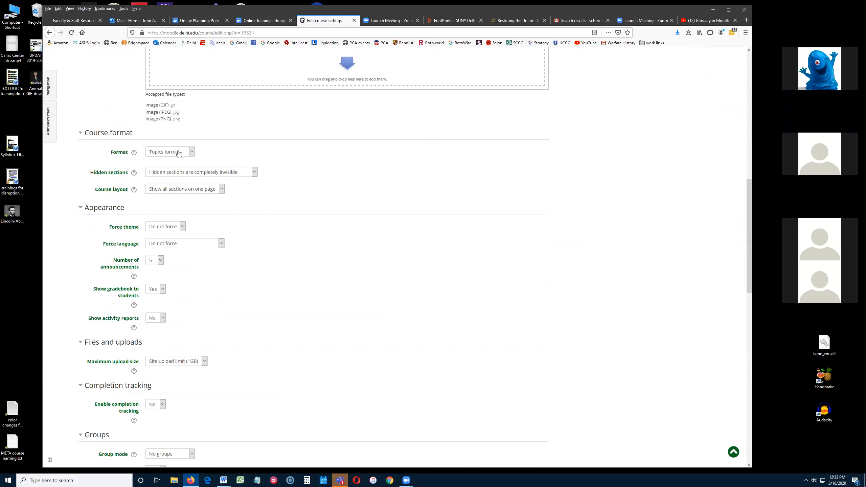
{"action": "left_click", "coordinate": [191, 152]}
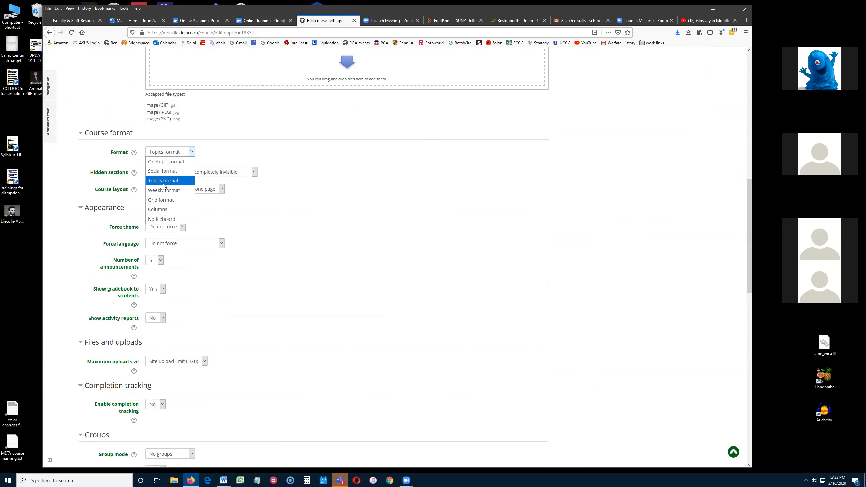
{"action": "left_click", "coordinate": [171, 163]}
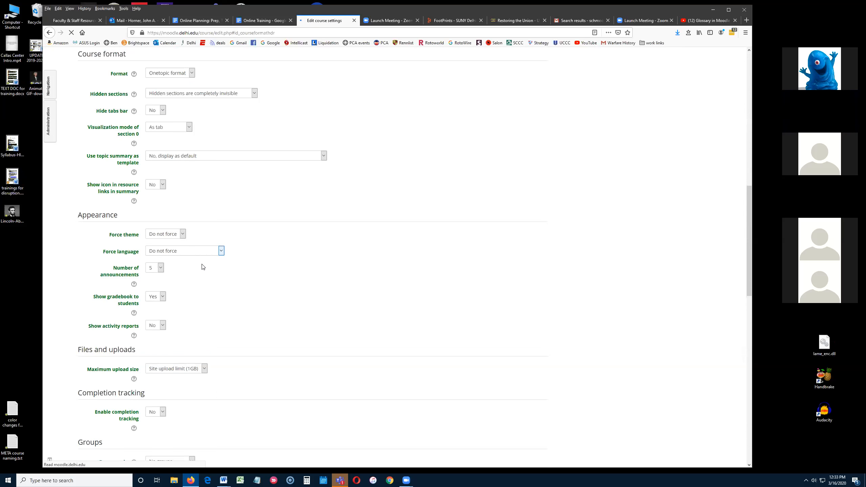
Save the course settings and return to the course page
{"action": "scroll", "coordinate": [202, 268], "scroll_direction": "down", "scroll_amount": 3}
{"action": "scroll", "coordinate": [197, 273], "scroll_direction": "down", "scroll_amount": 10}
{"action": "scroll", "coordinate": [193, 280], "scroll_direction": "down", "scroll_amount": 3}
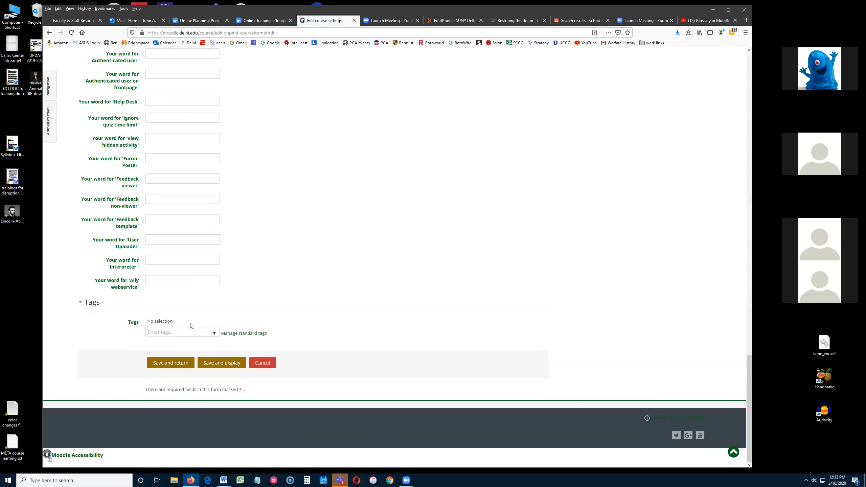
{"action": "left_click", "coordinate": [172, 362]}
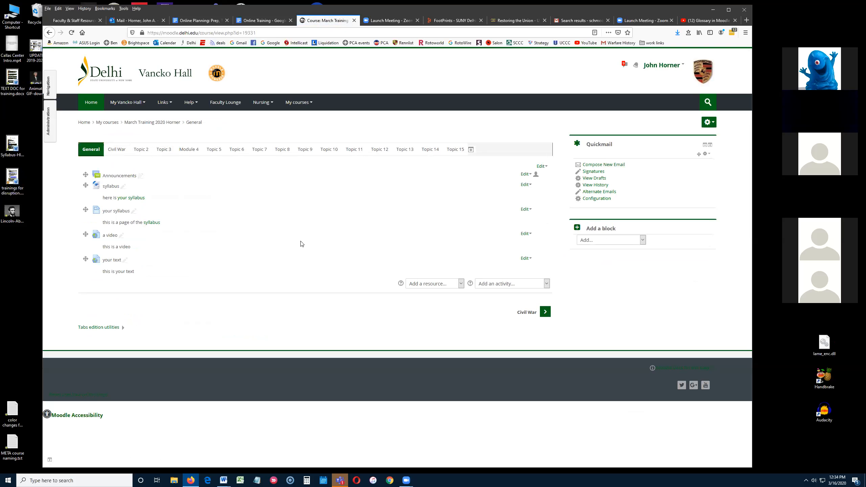
View the Topic 2 section, set the course format to Topics format and save the course settings
{"action": "left_click", "coordinate": [147, 153]}
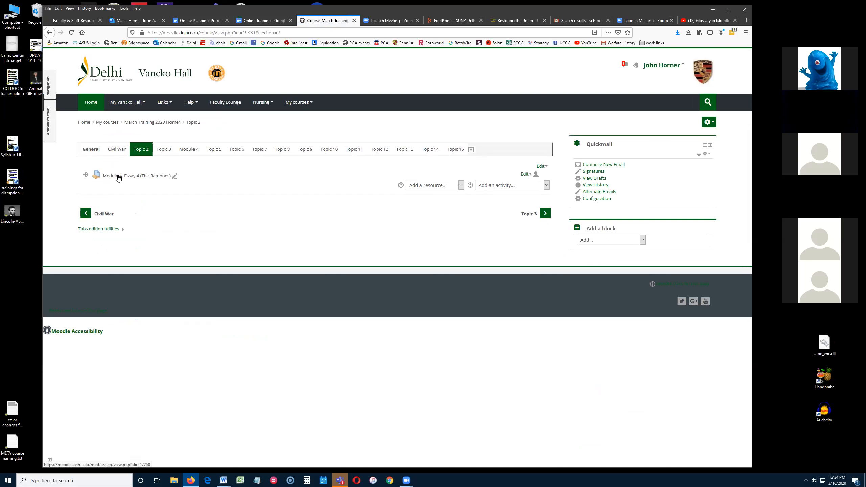
{"action": "left_click_drag", "start_coordinate": [144, 176], "coordinate": [180, 183]}
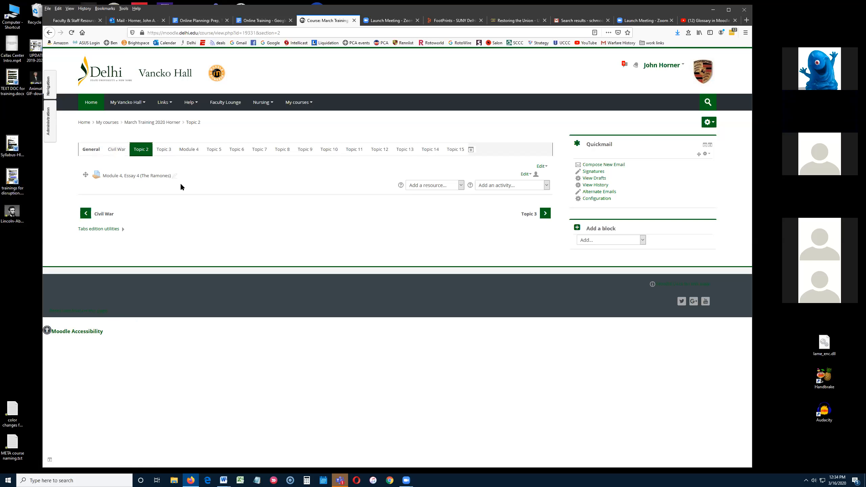
{"action": "left_click", "coordinate": [711, 122]}
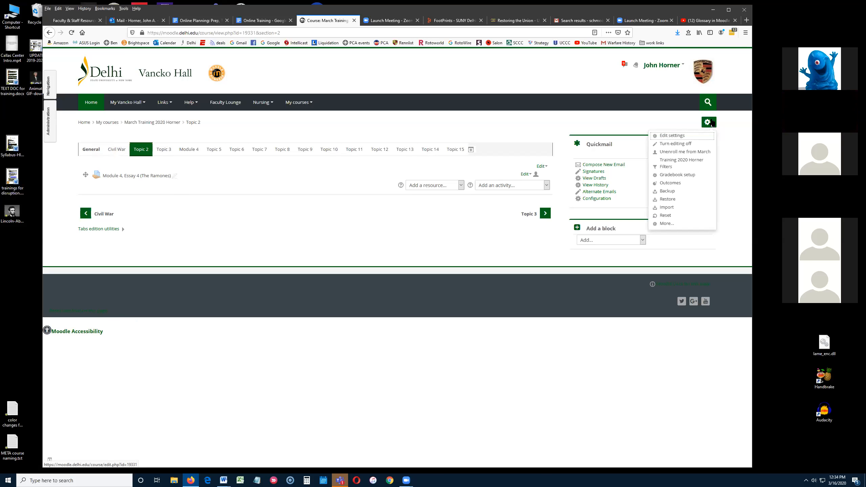
{"action": "left_click", "coordinate": [676, 136]}
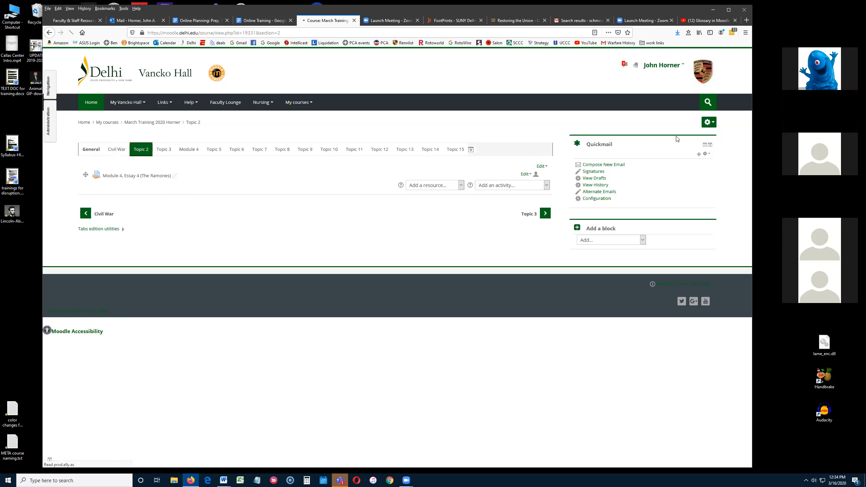
{"action": "scroll", "coordinate": [346, 226], "scroll_direction": "down", "scroll_amount": 10}
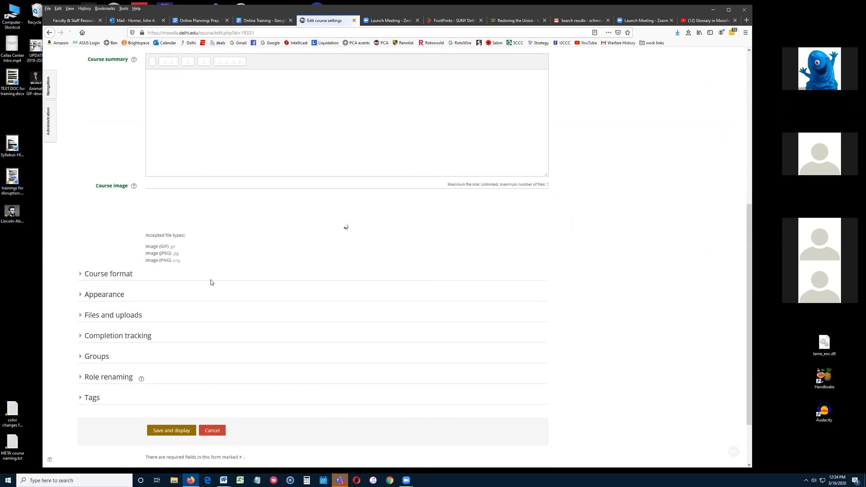
{"action": "left_click", "coordinate": [110, 236]}
{"action": "left_click", "coordinate": [166, 261]}
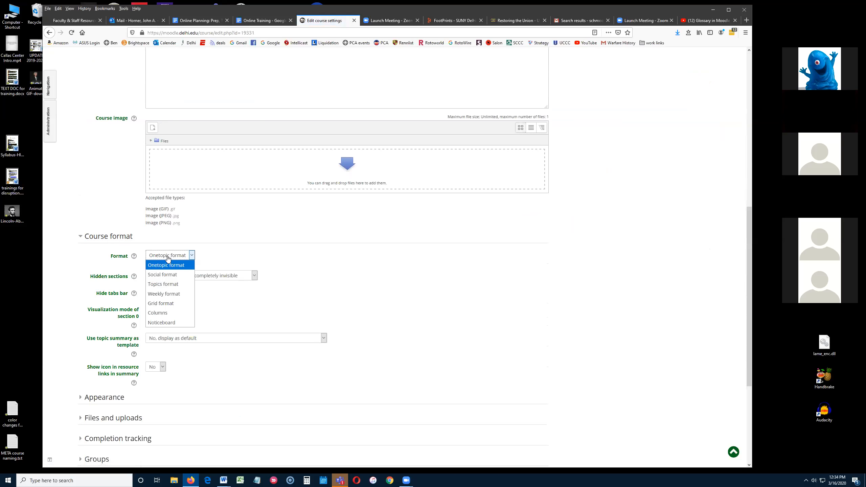
{"action": "left_click", "coordinate": [158, 284]}
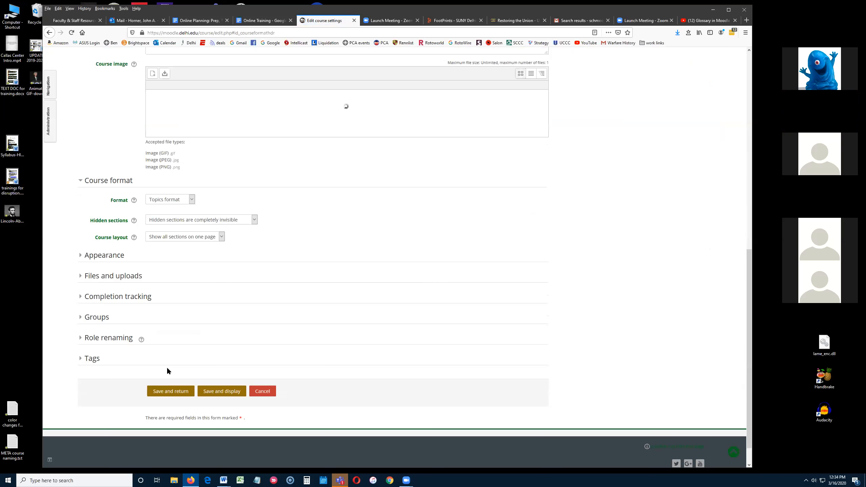
{"action": "left_click", "coordinate": [170, 392]}
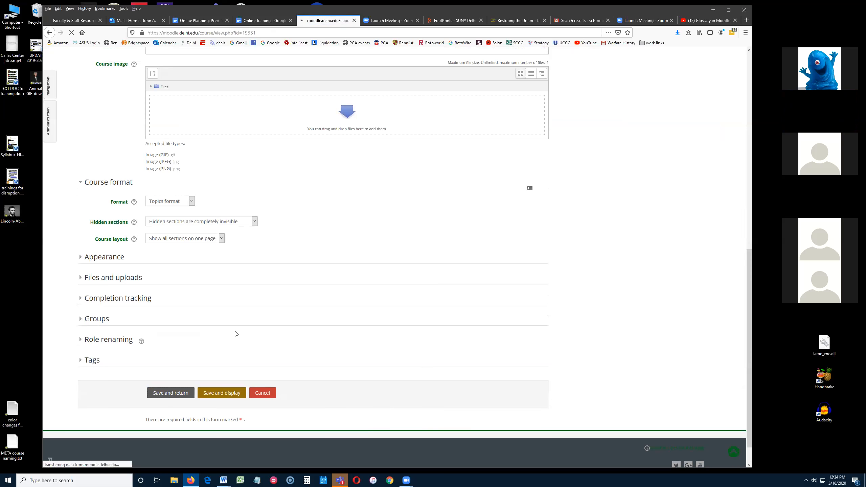
Move the Module 4, Essay 4 (The Ramones) assignment from Topic 2 into the Topic 3 section
{"action": "scroll", "coordinate": [237, 249], "scroll_direction": "down", "scroll_amount": 2}
{"action": "scroll", "coordinate": [238, 249], "scroll_direction": "down", "scroll_amount": 1}
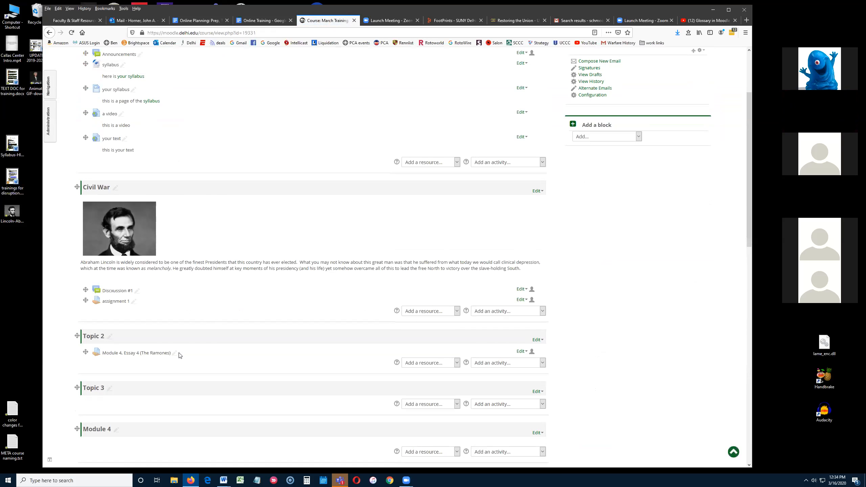
{"action": "left_click_drag", "start_coordinate": [85, 352], "coordinate": [91, 399]}
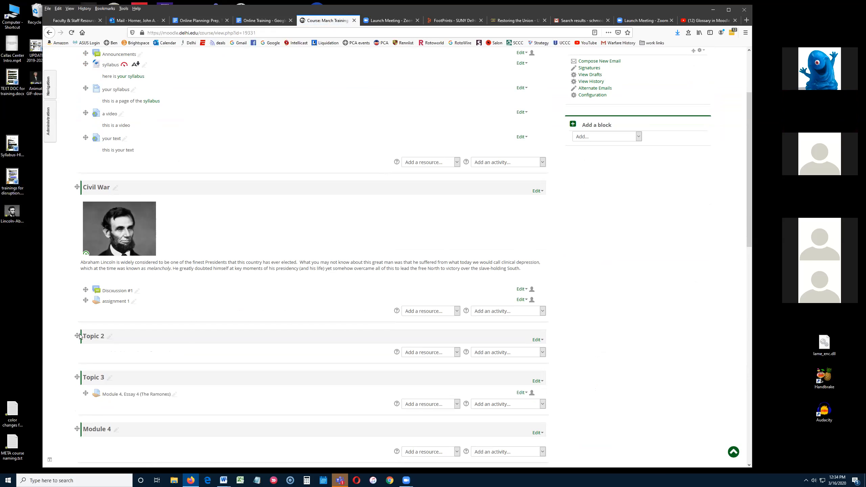
{"action": "scroll", "coordinate": [237, 377], "scroll_direction": "down", "scroll_amount": 10}
{"action": "scroll", "coordinate": [236, 361], "scroll_direction": "down", "scroll_amount": 3}
{"action": "scroll", "coordinate": [232, 351], "scroll_direction": "up", "scroll_amount": 20}
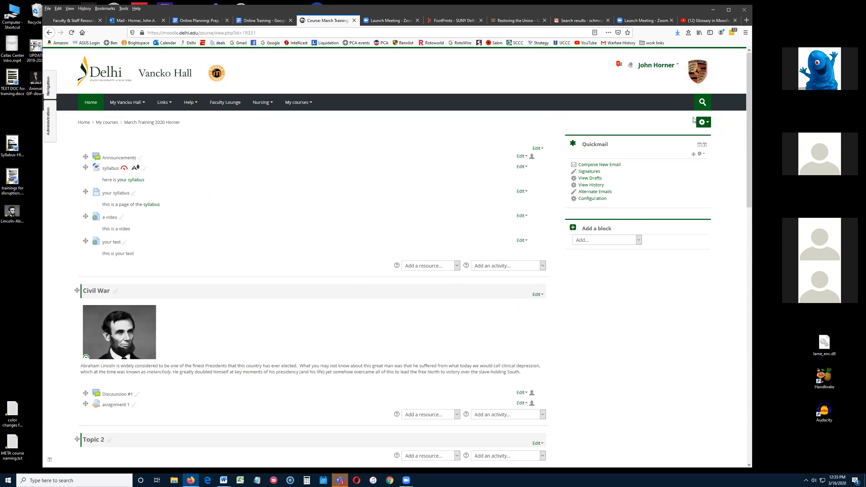
Set the course format back to Onetopic format and save the course settings
{"action": "left_click", "coordinate": [705, 123]}
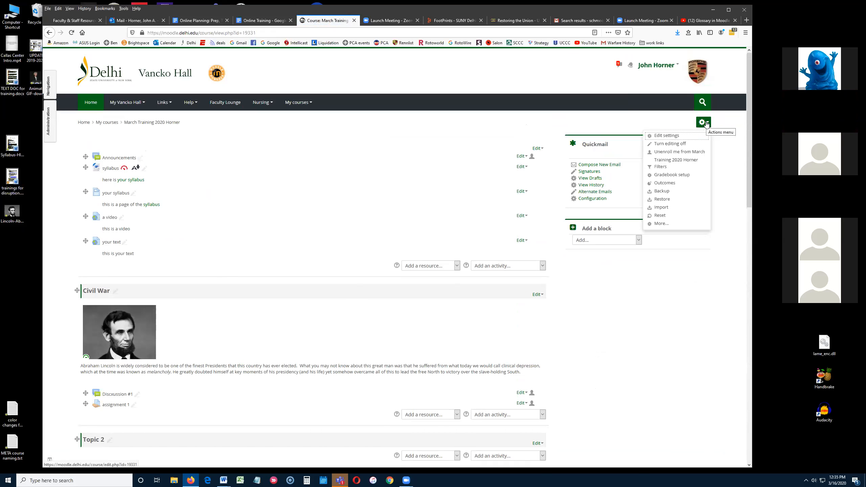
{"action": "left_click", "coordinate": [678, 138]}
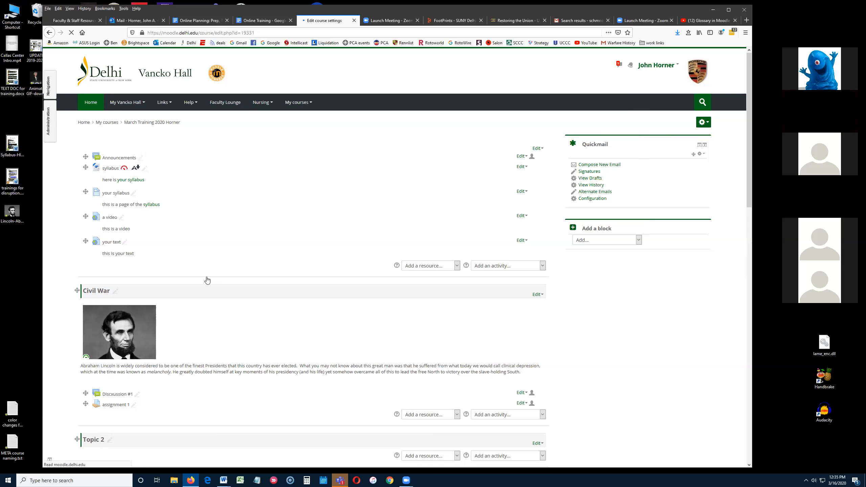
{"action": "scroll", "coordinate": [205, 278], "scroll_direction": "down", "scroll_amount": 10}
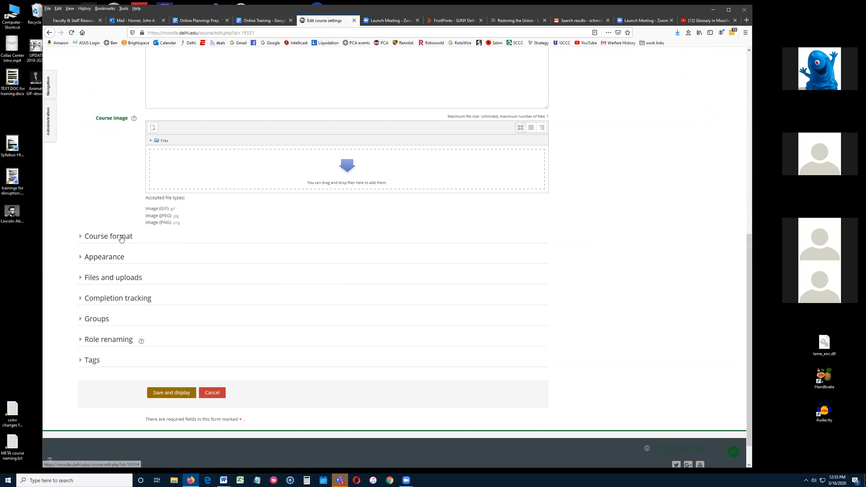
{"action": "left_click", "coordinate": [121, 239]}
{"action": "left_click", "coordinate": [167, 255]}
{"action": "left_click", "coordinate": [171, 323]}
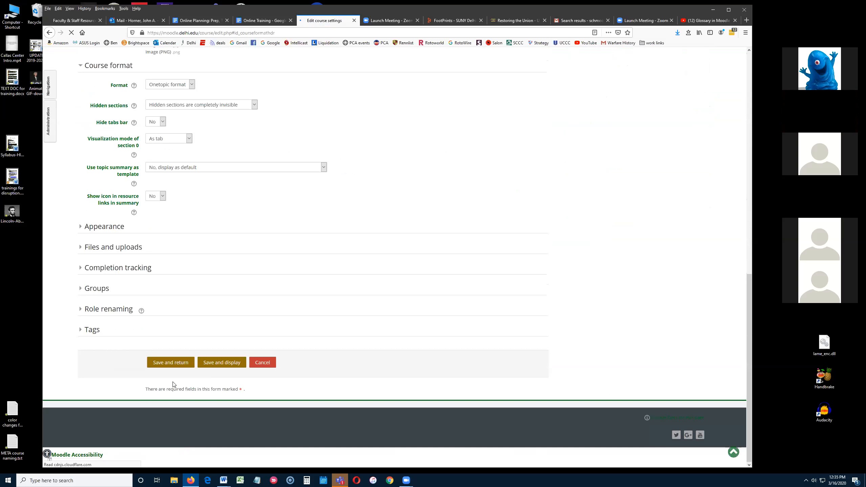
{"action": "left_click", "coordinate": [170, 363]}
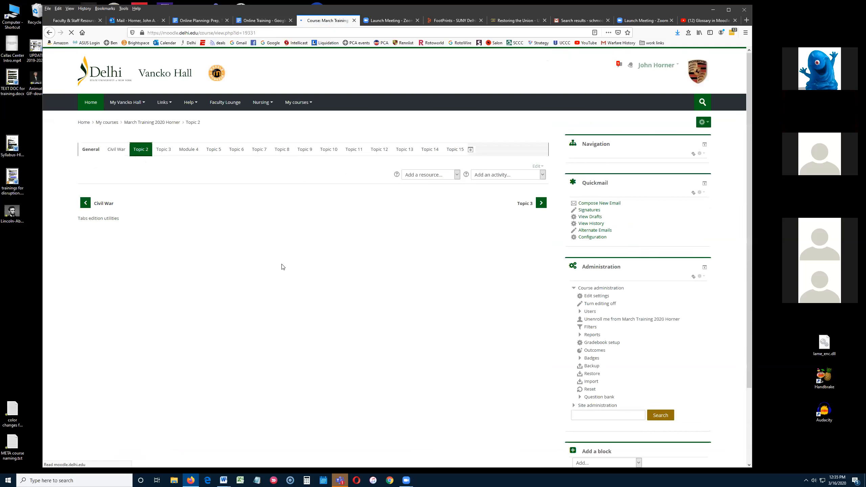
Open the Topic 3 section and look through the types of resources that can be added there
{"action": "left_click", "coordinate": [157, 154]}
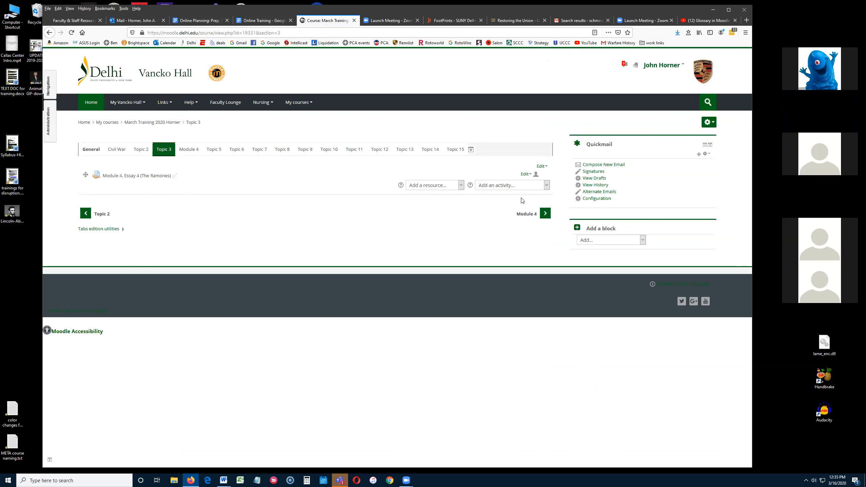
{"action": "left_click", "coordinate": [458, 187]}
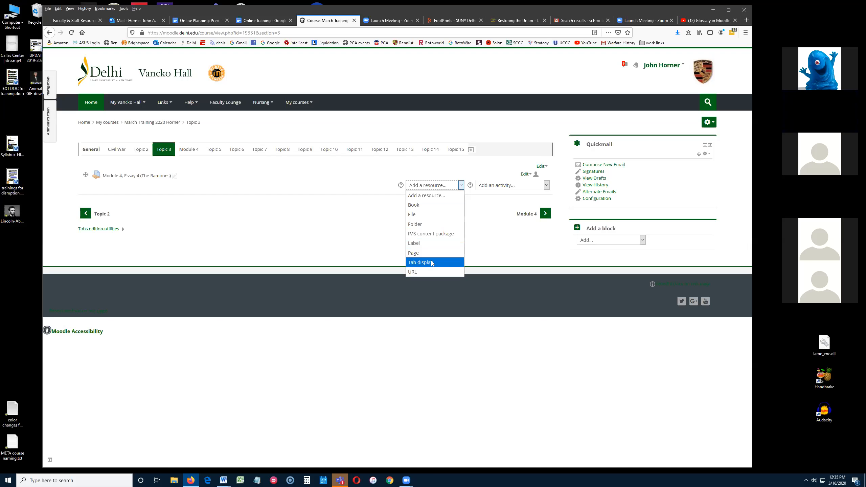
{"action": "left_click", "coordinate": [492, 248]}
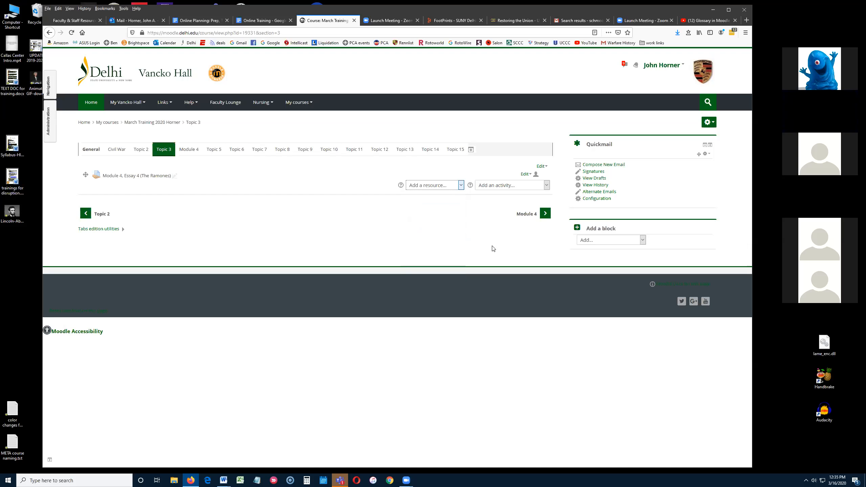
{"action": "left_click", "coordinate": [199, 179]}
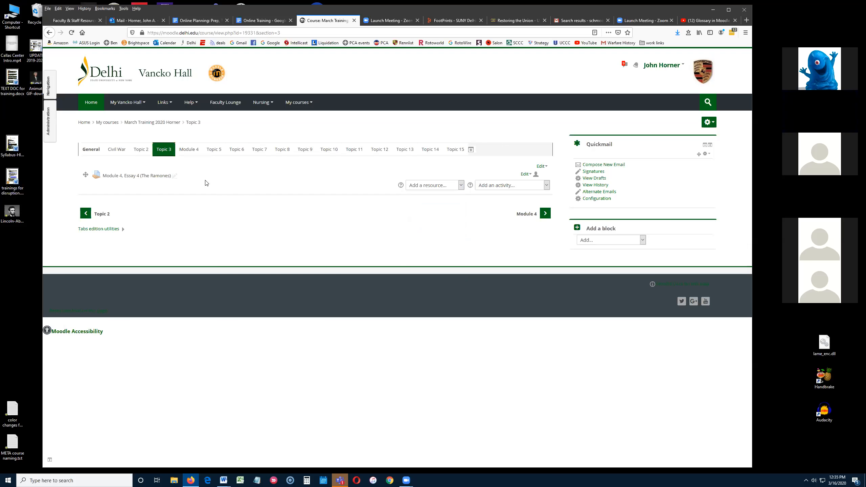